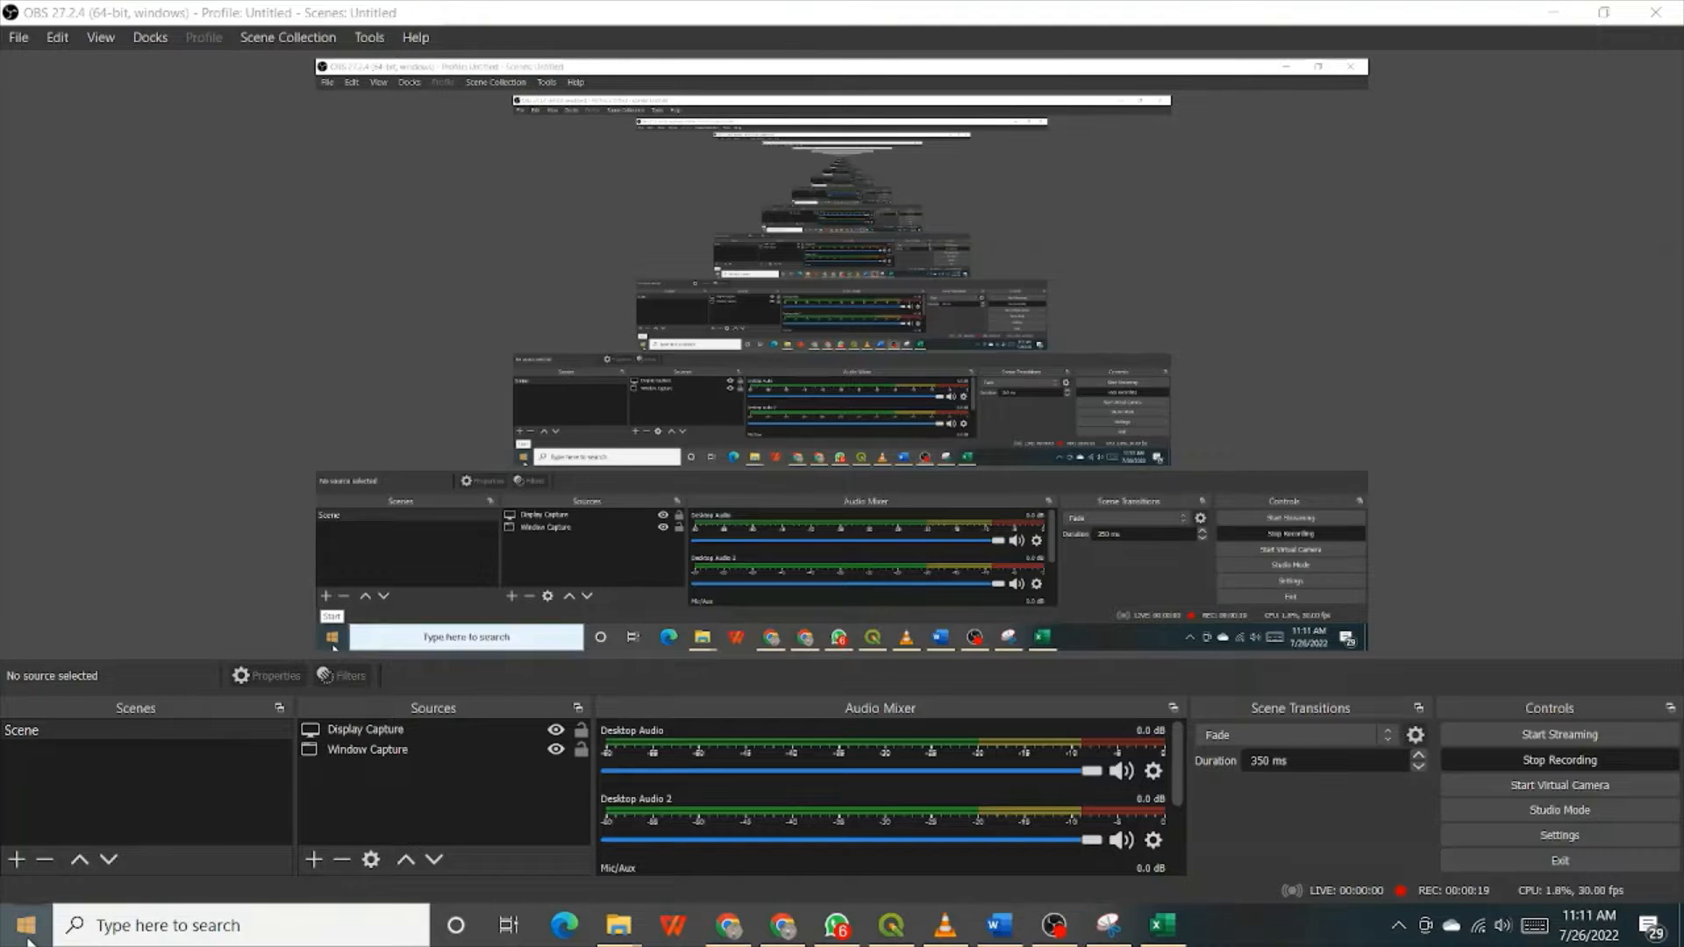
- Find GRASS GIS among the installed applications and launch version 7.8
left_click(26, 925)
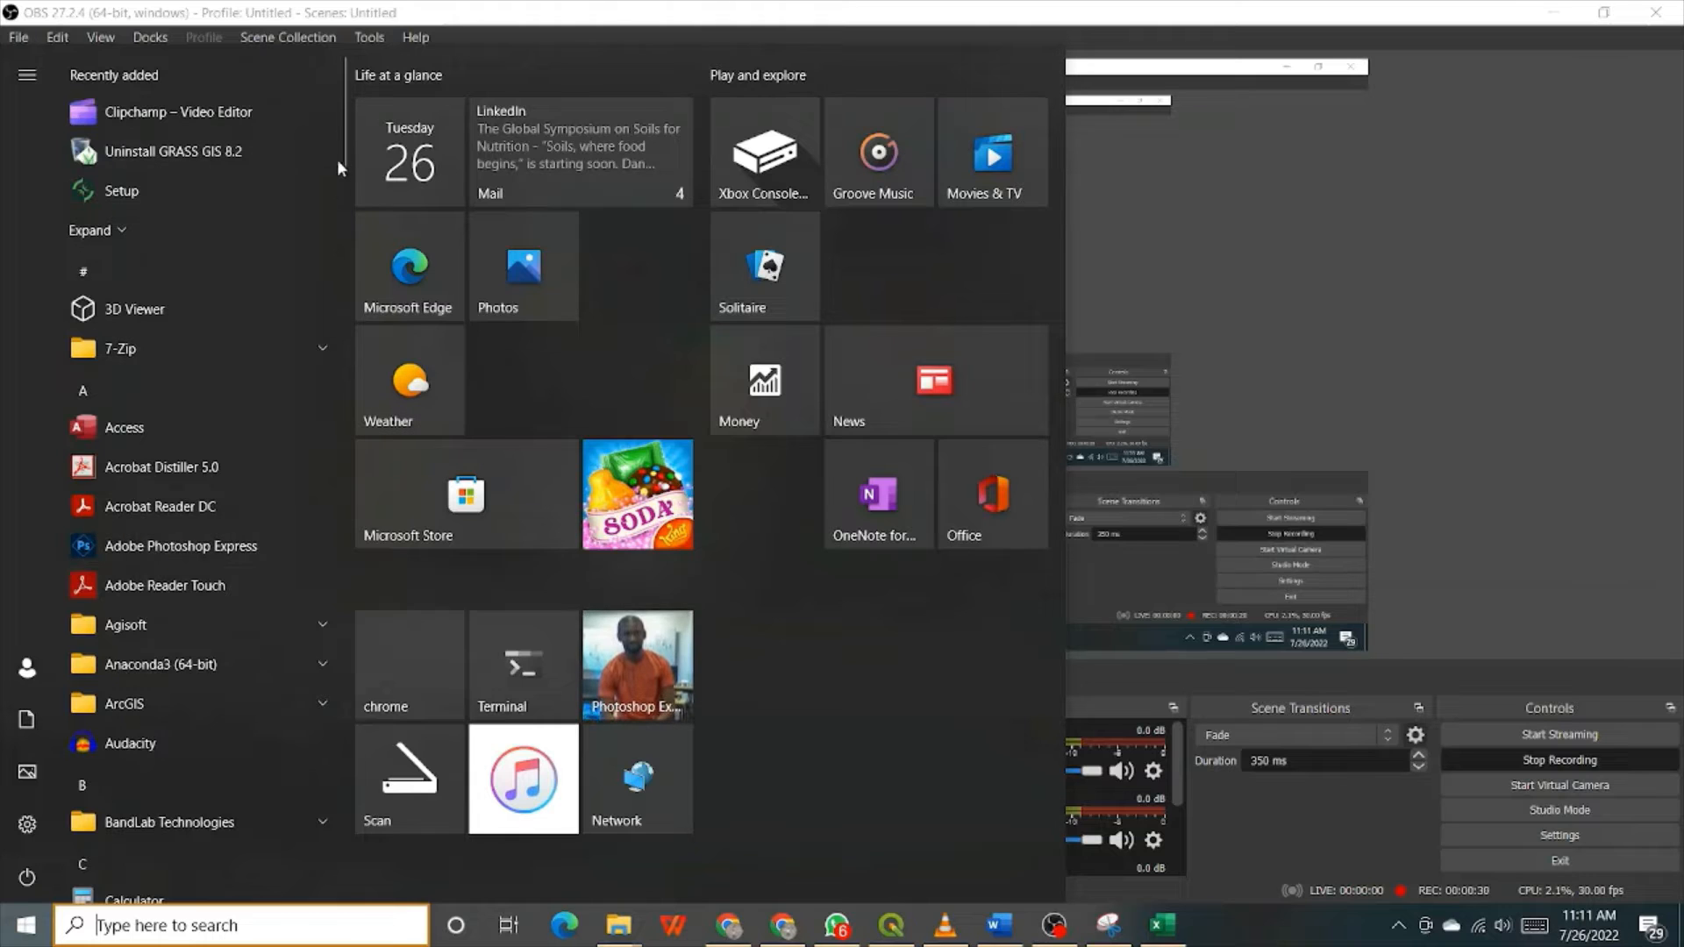
left_click_drag(337, 160, 357, 442)
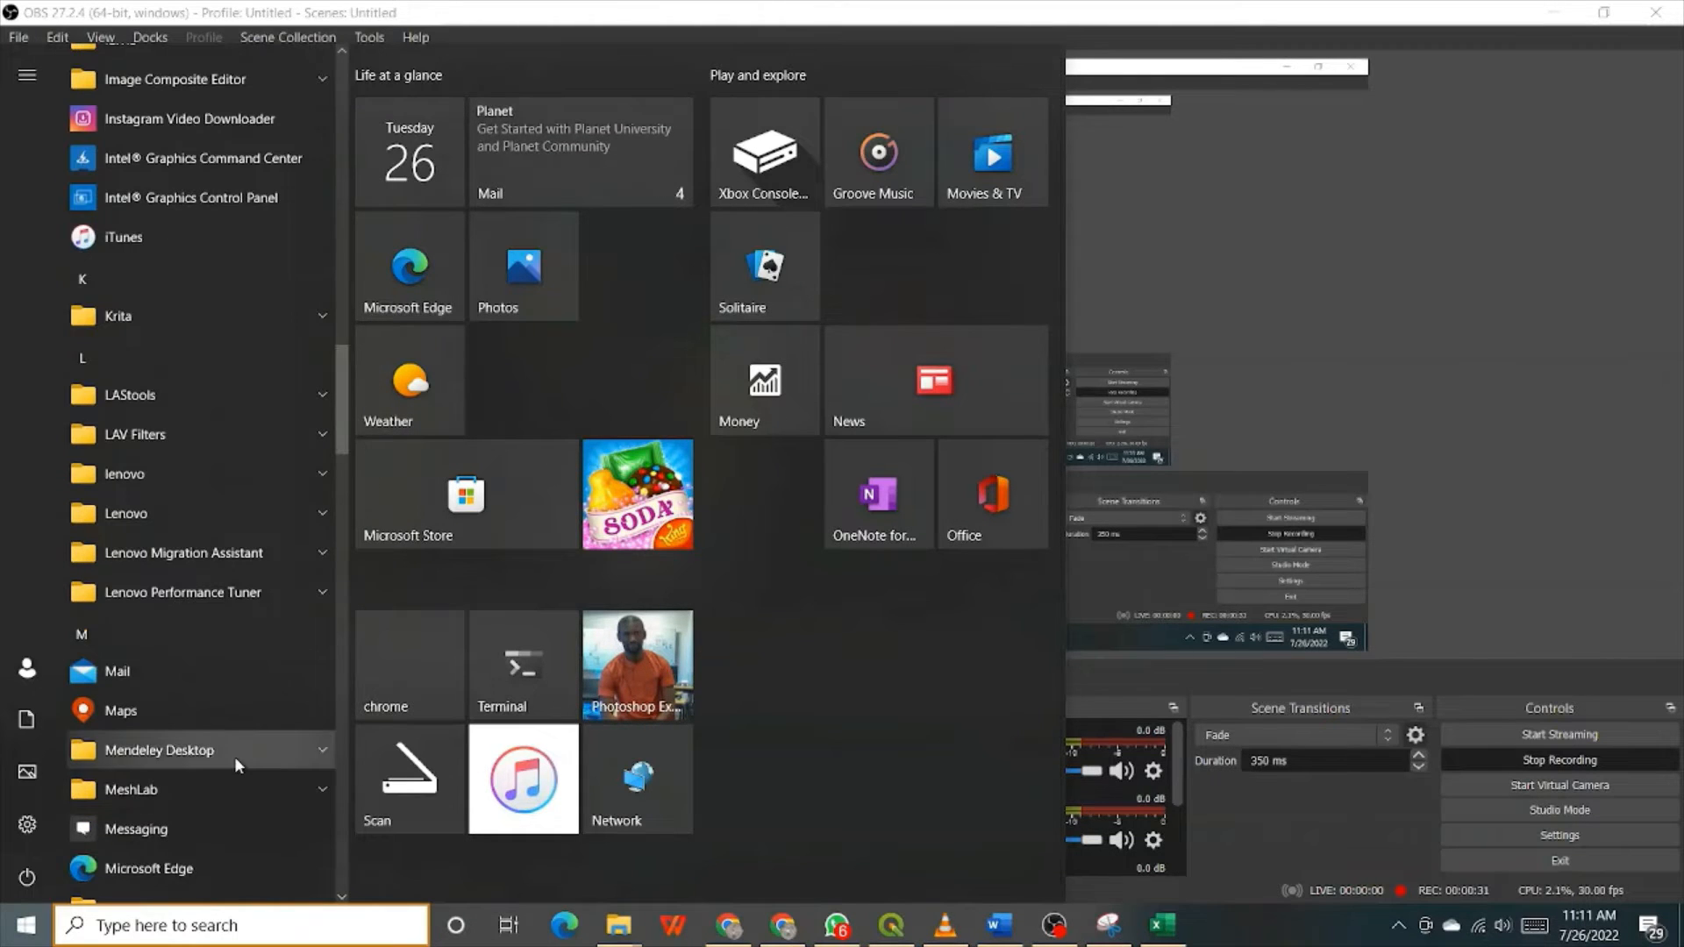
left_click(242, 931)
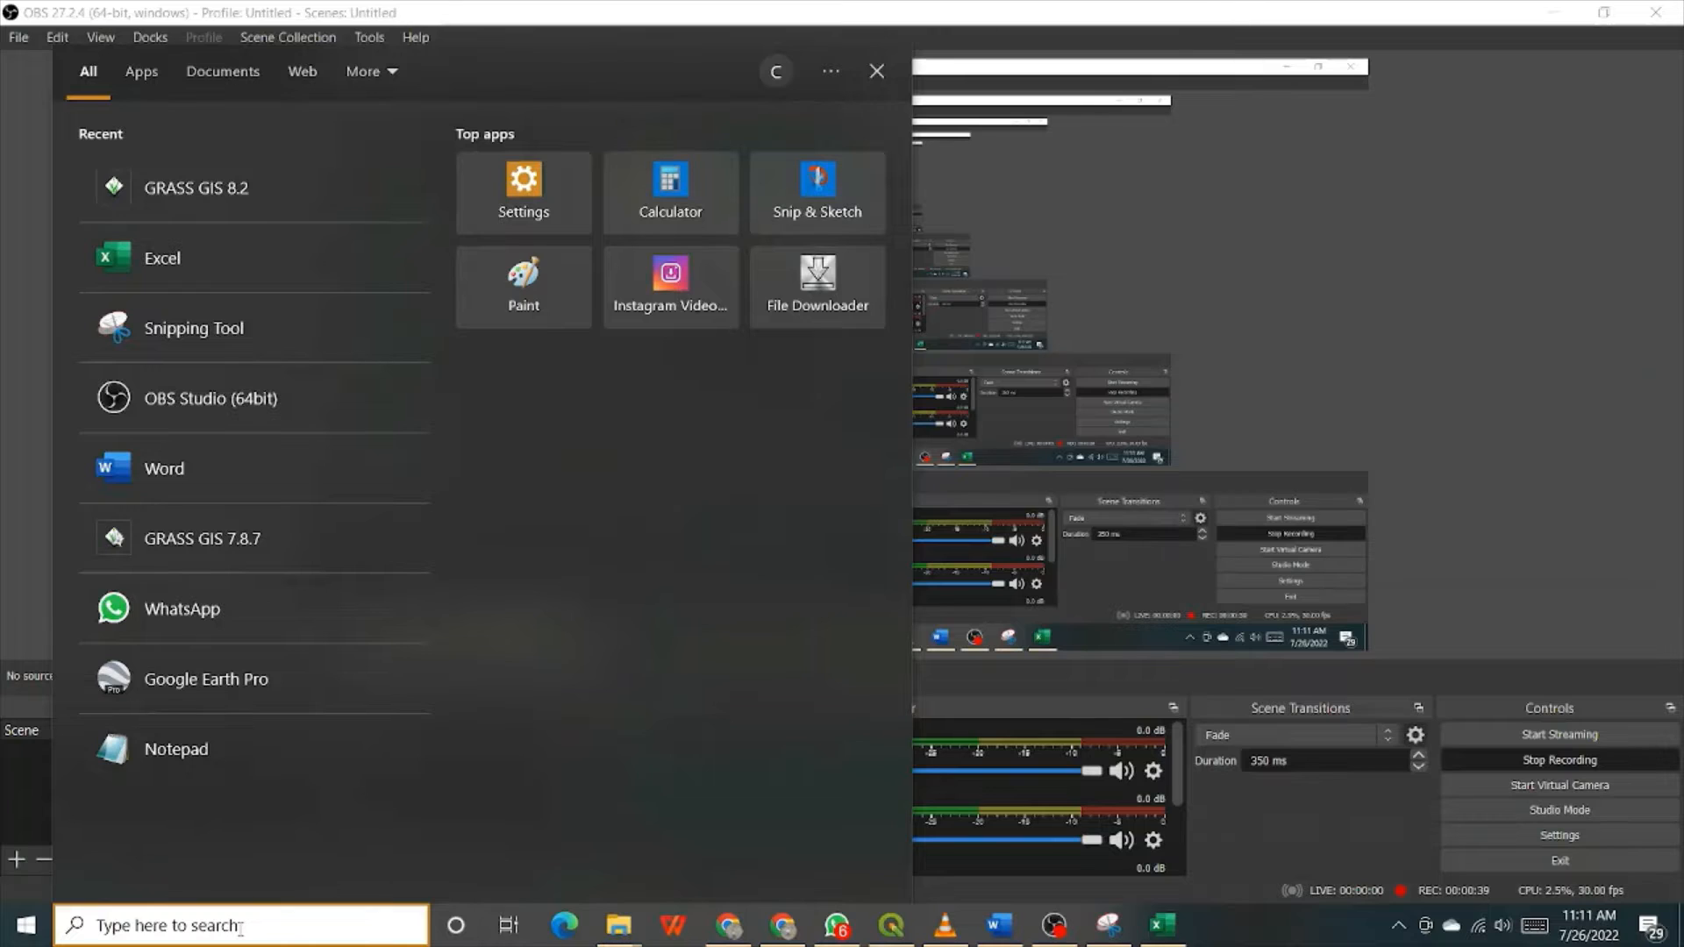
type("grass")
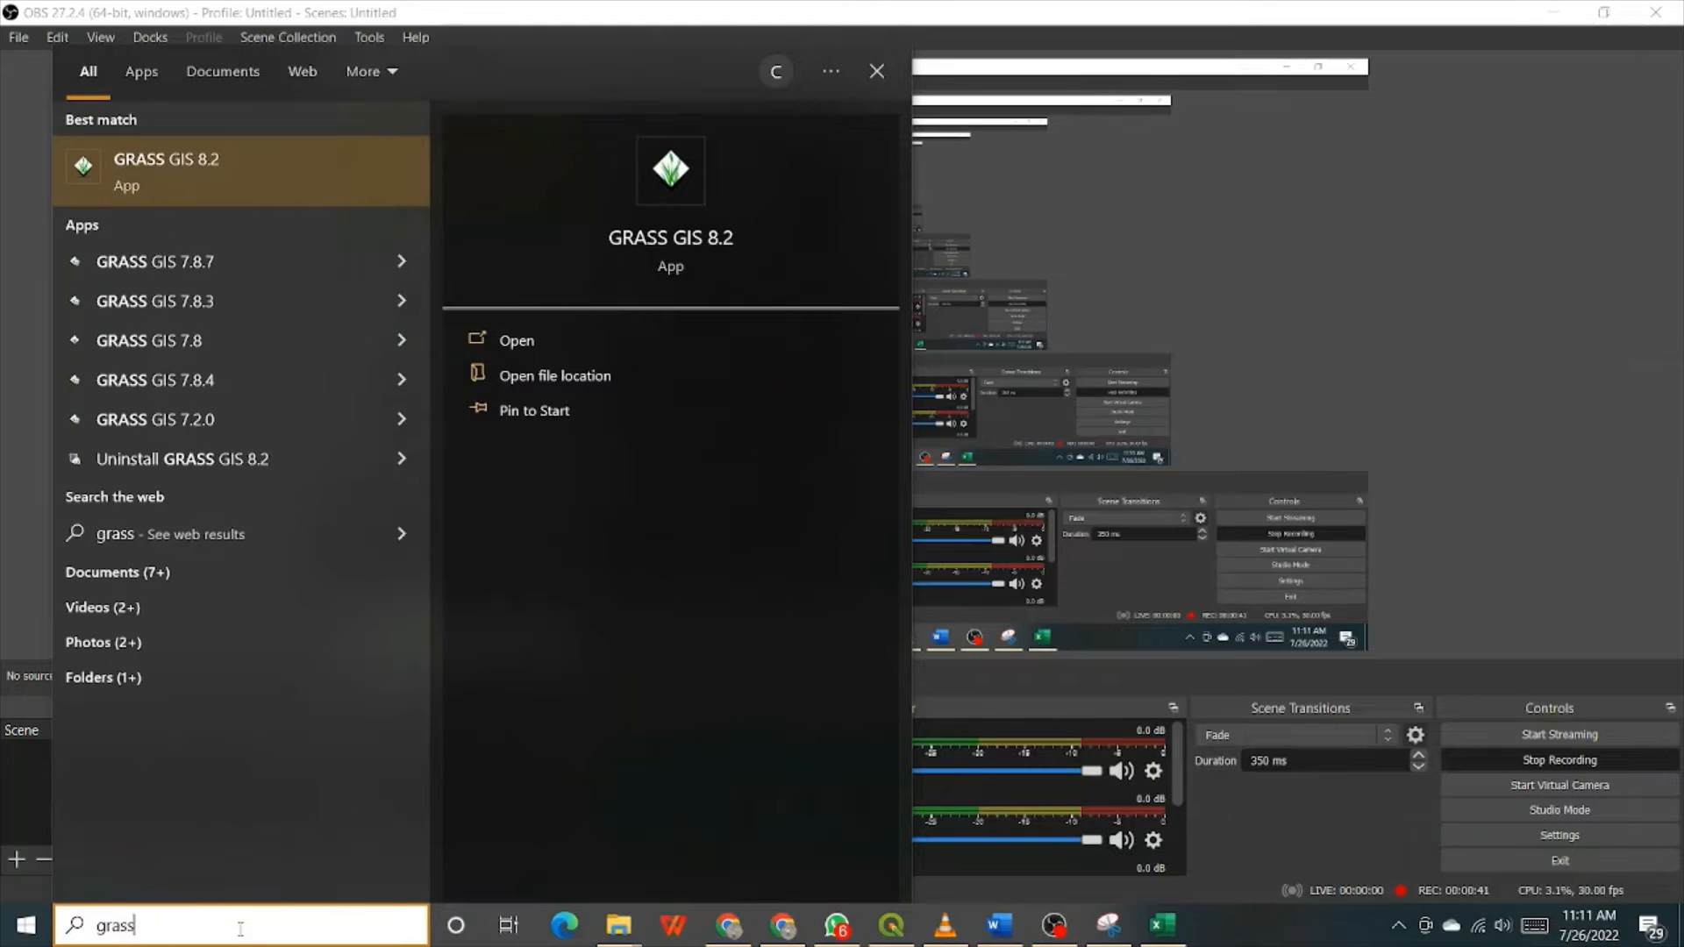
type(" gis")
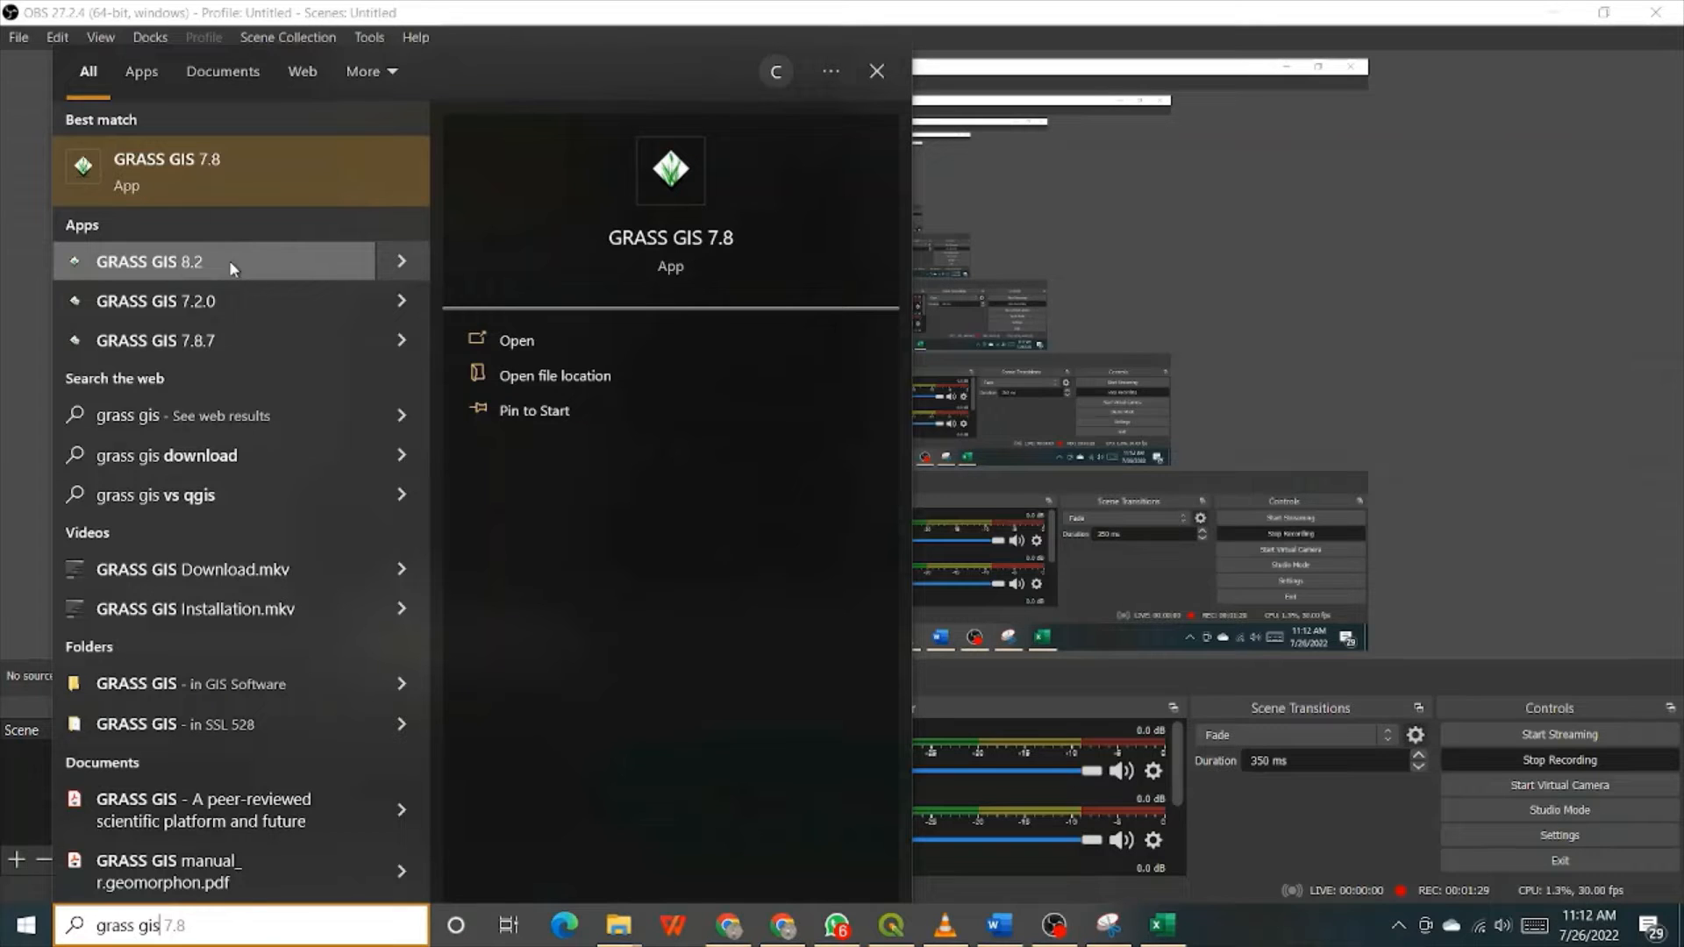
left_click(210, 171)
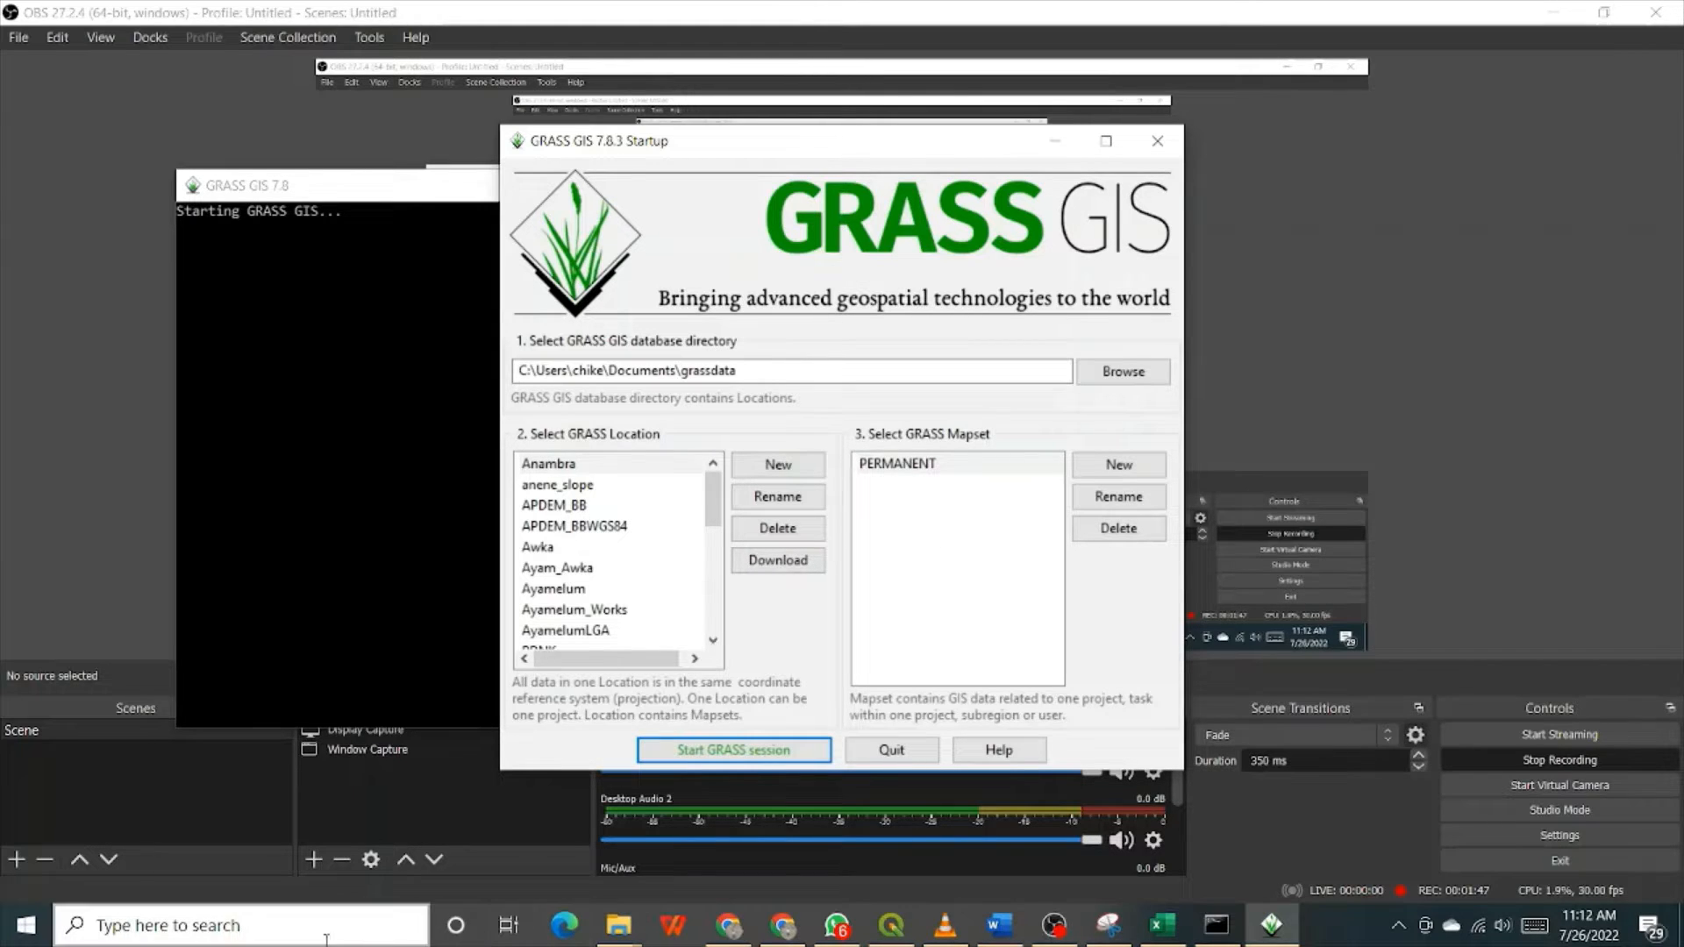
- Launch GRASS GIS 8.2 as well and stretch its main window to the full screen height
left_click(121, 918)
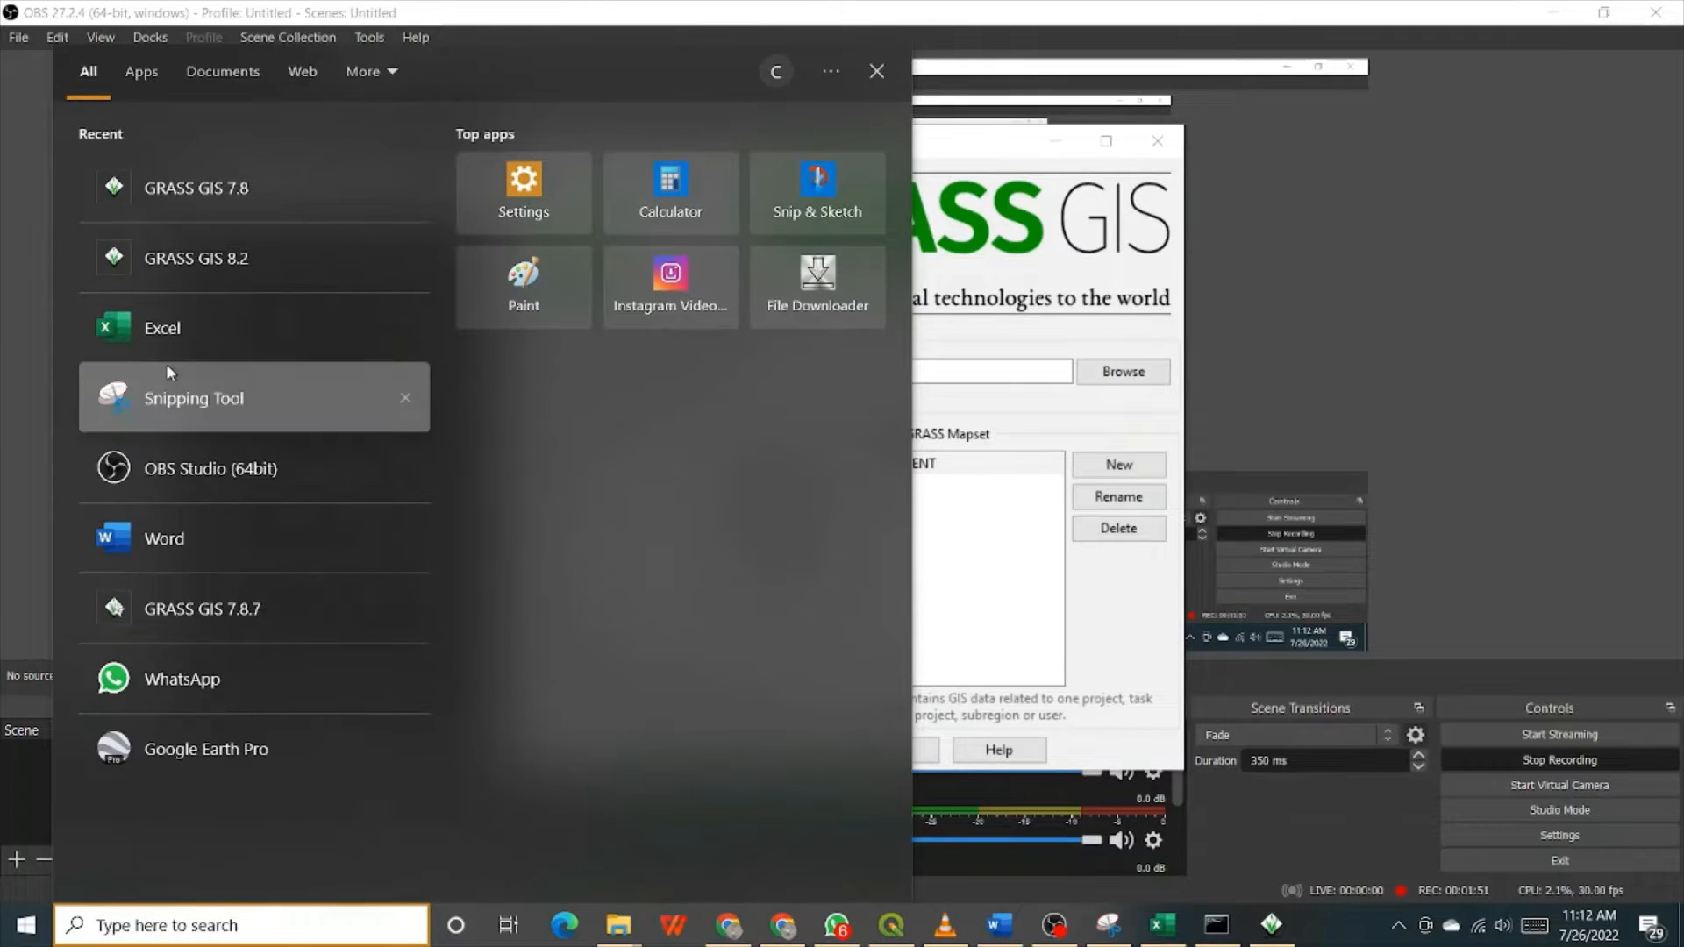
left_click(198, 260)
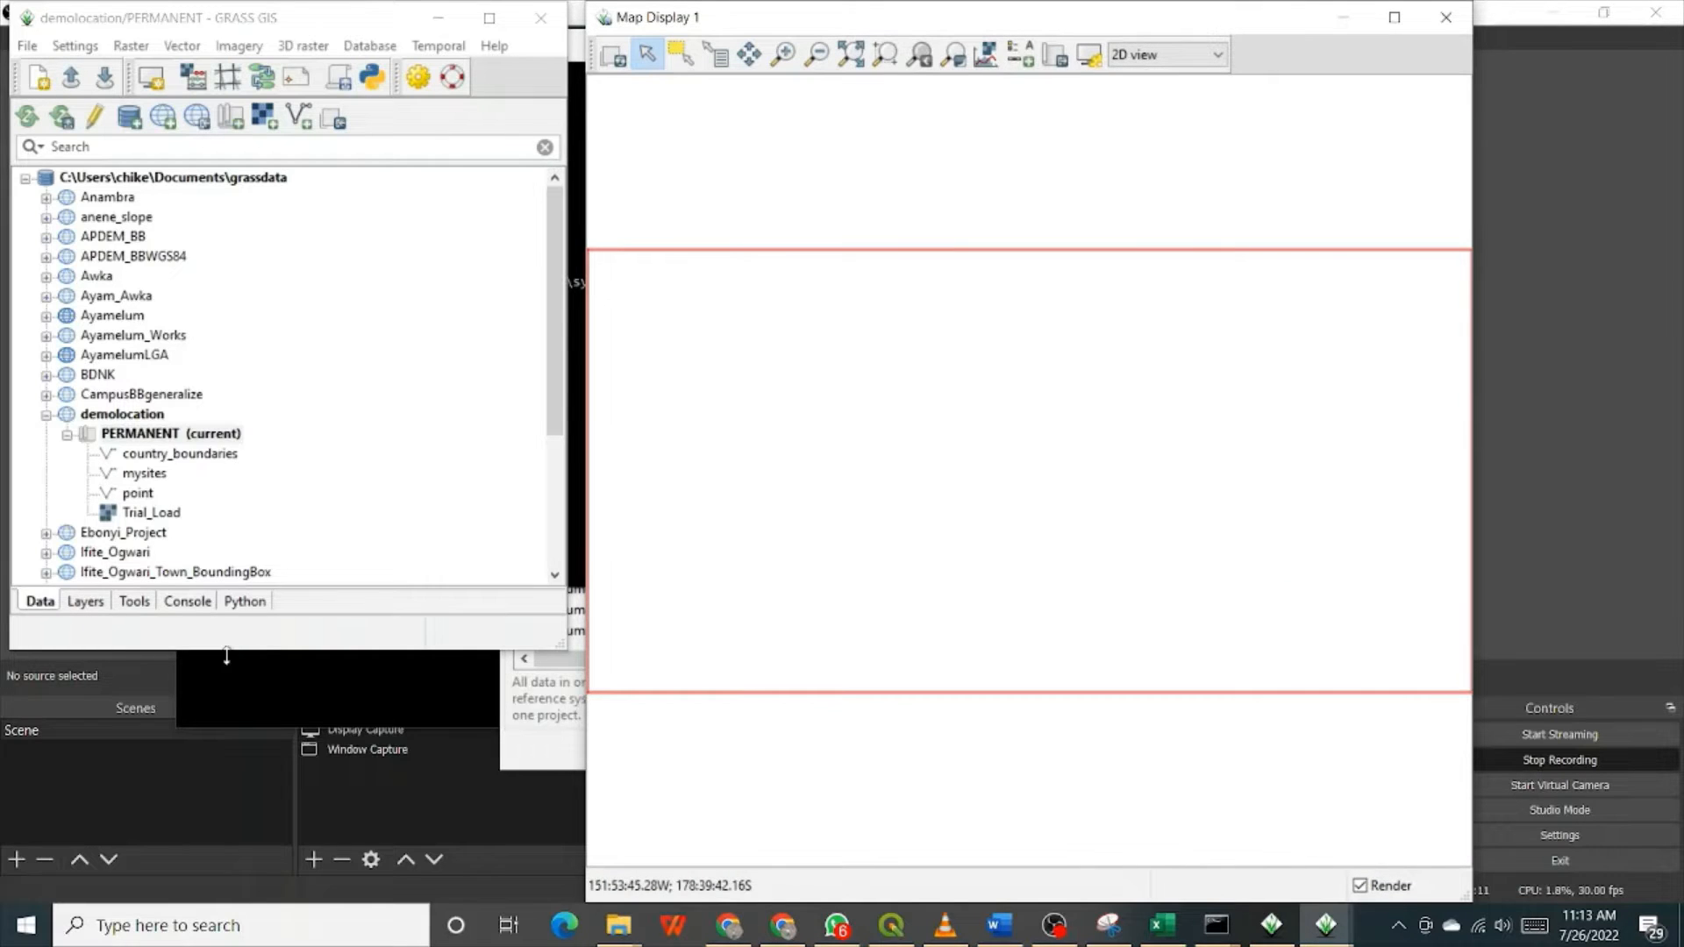
double_click(226, 656)
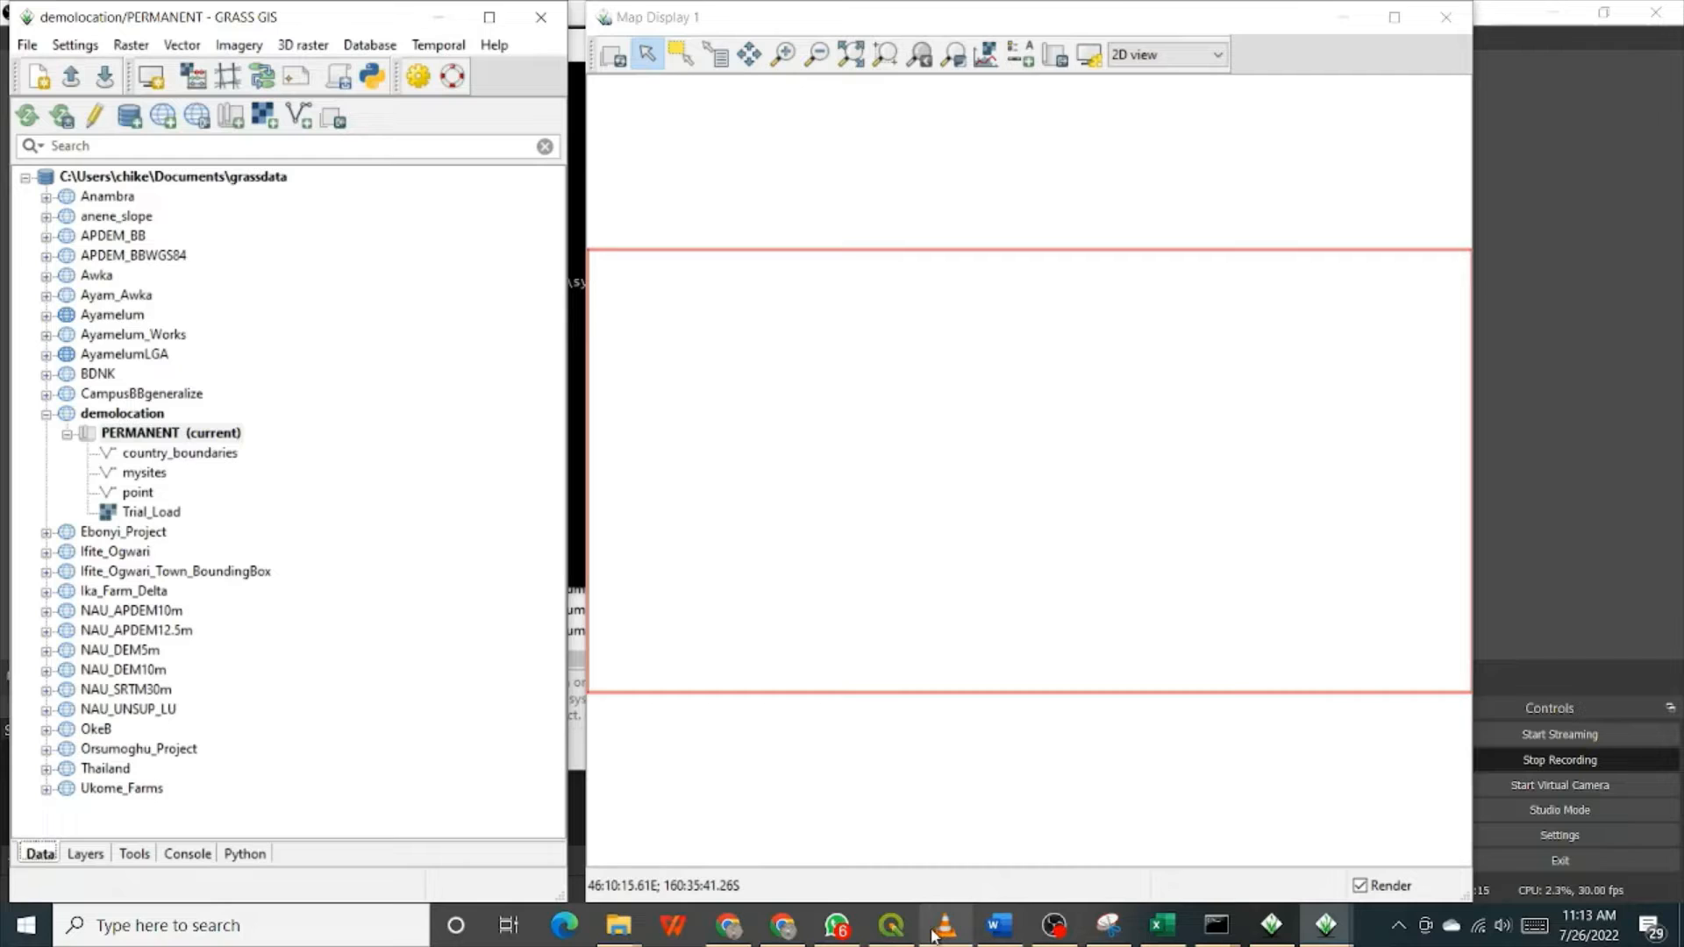
- Switch to the GRASS GIS 7.8.3 startup window and examine the database directory and its list of existing locations
mouse_move(915, 935)
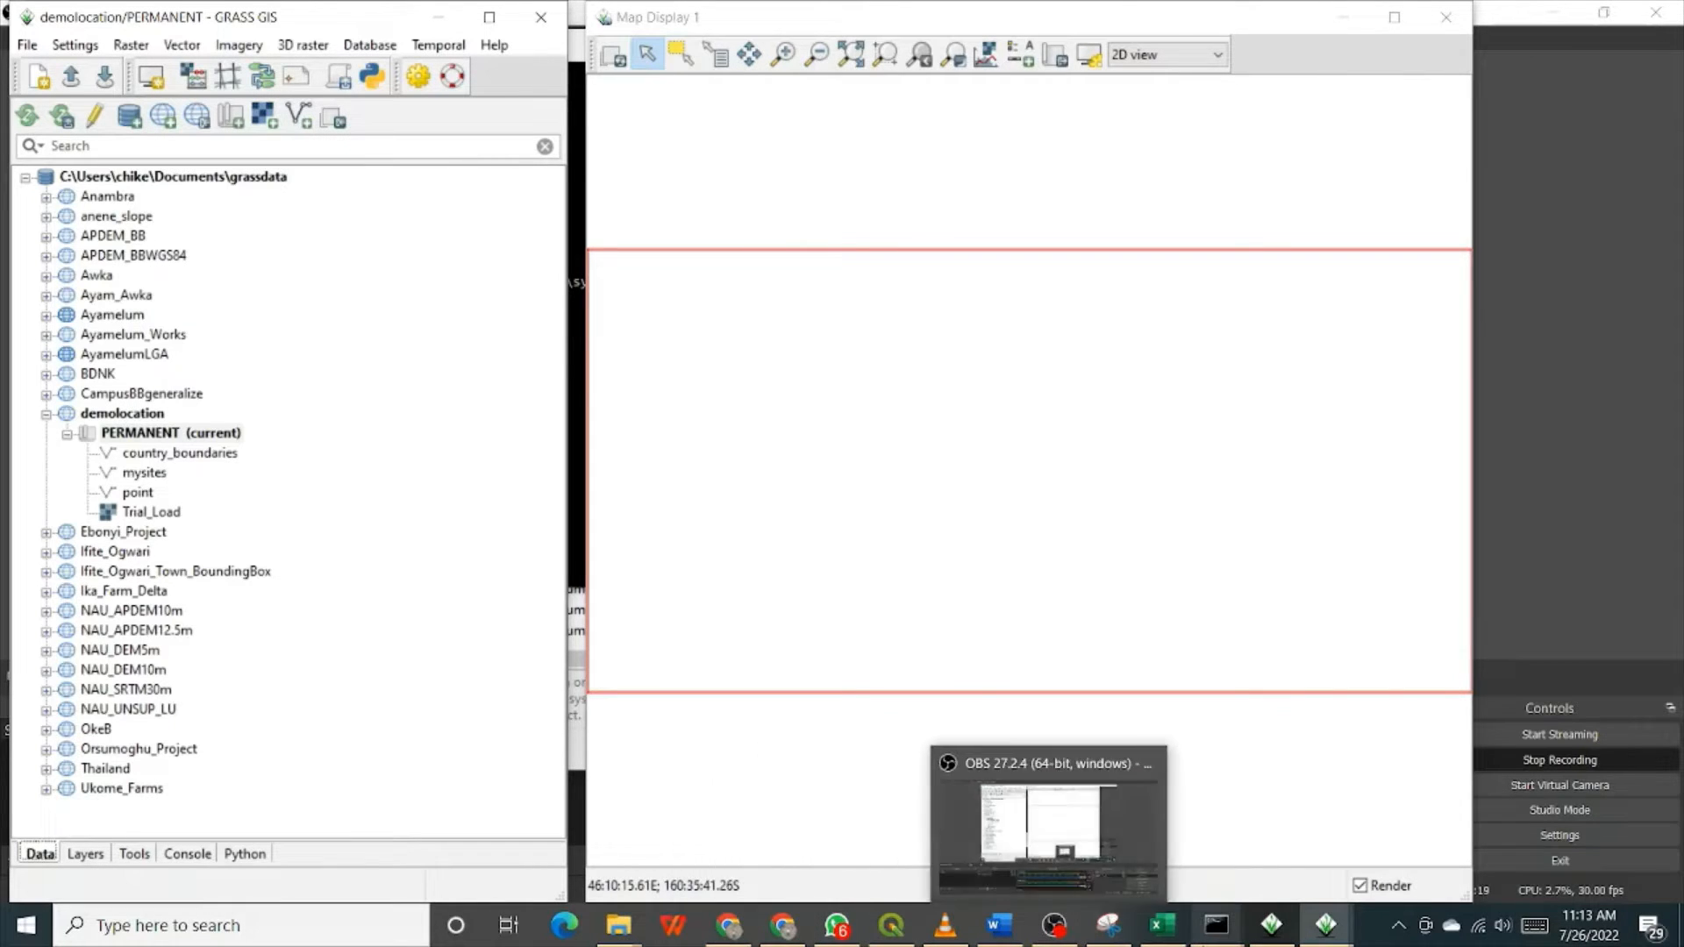
left_click(1271, 925)
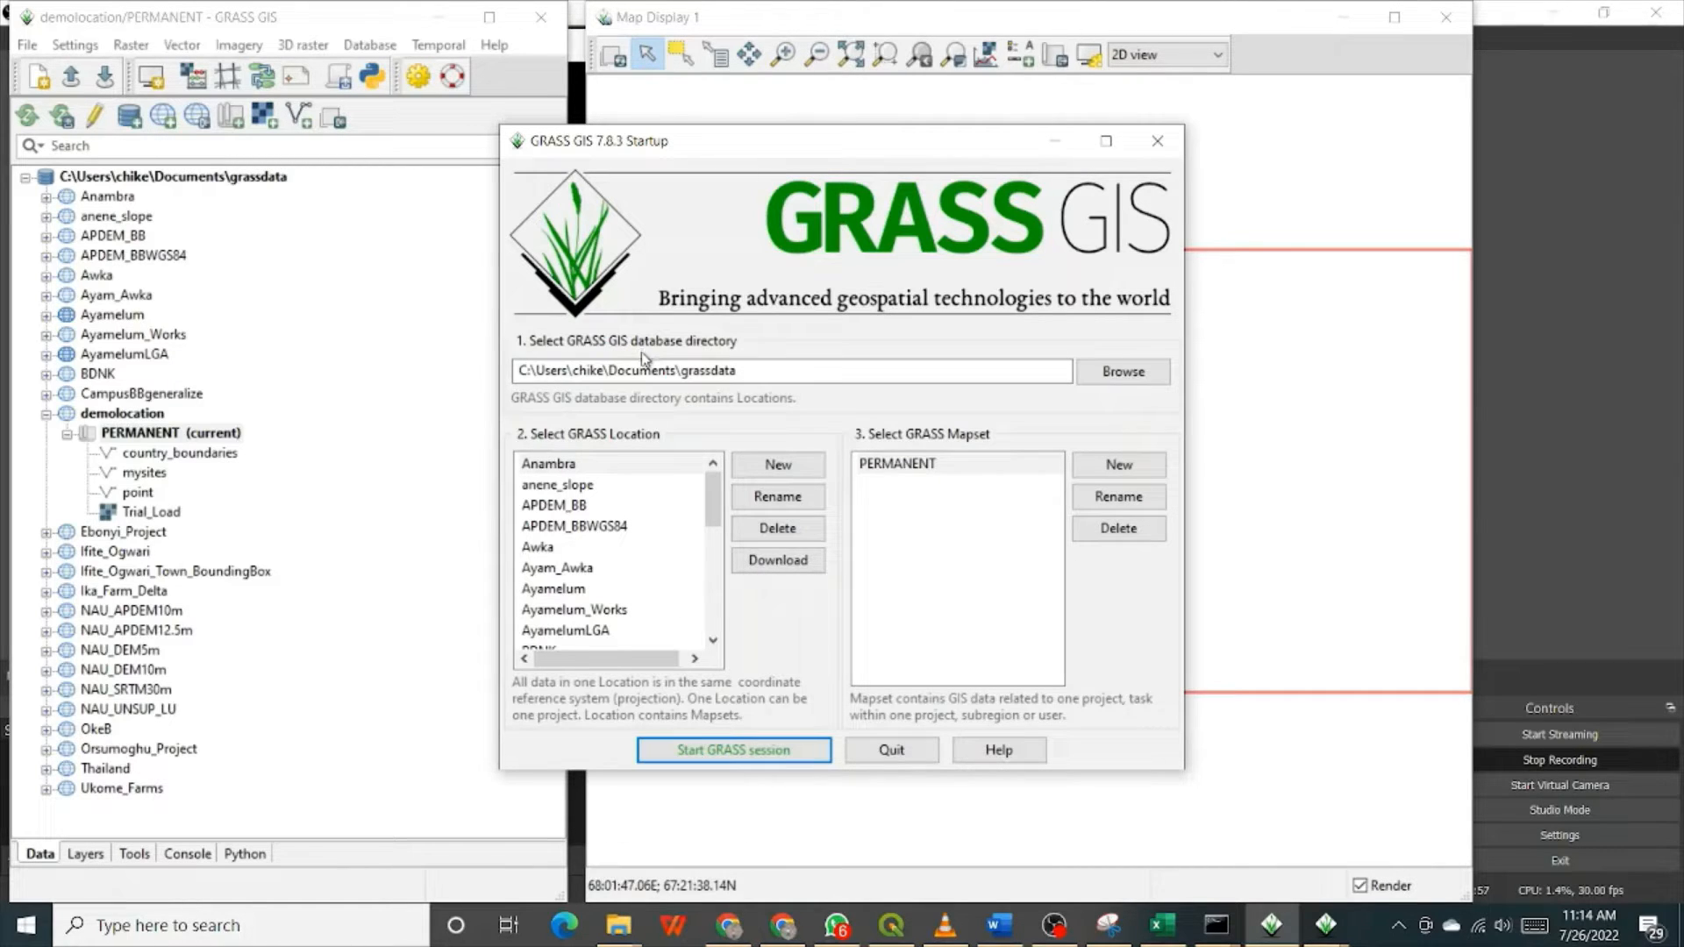
left_click_drag(742, 371, 681, 371)
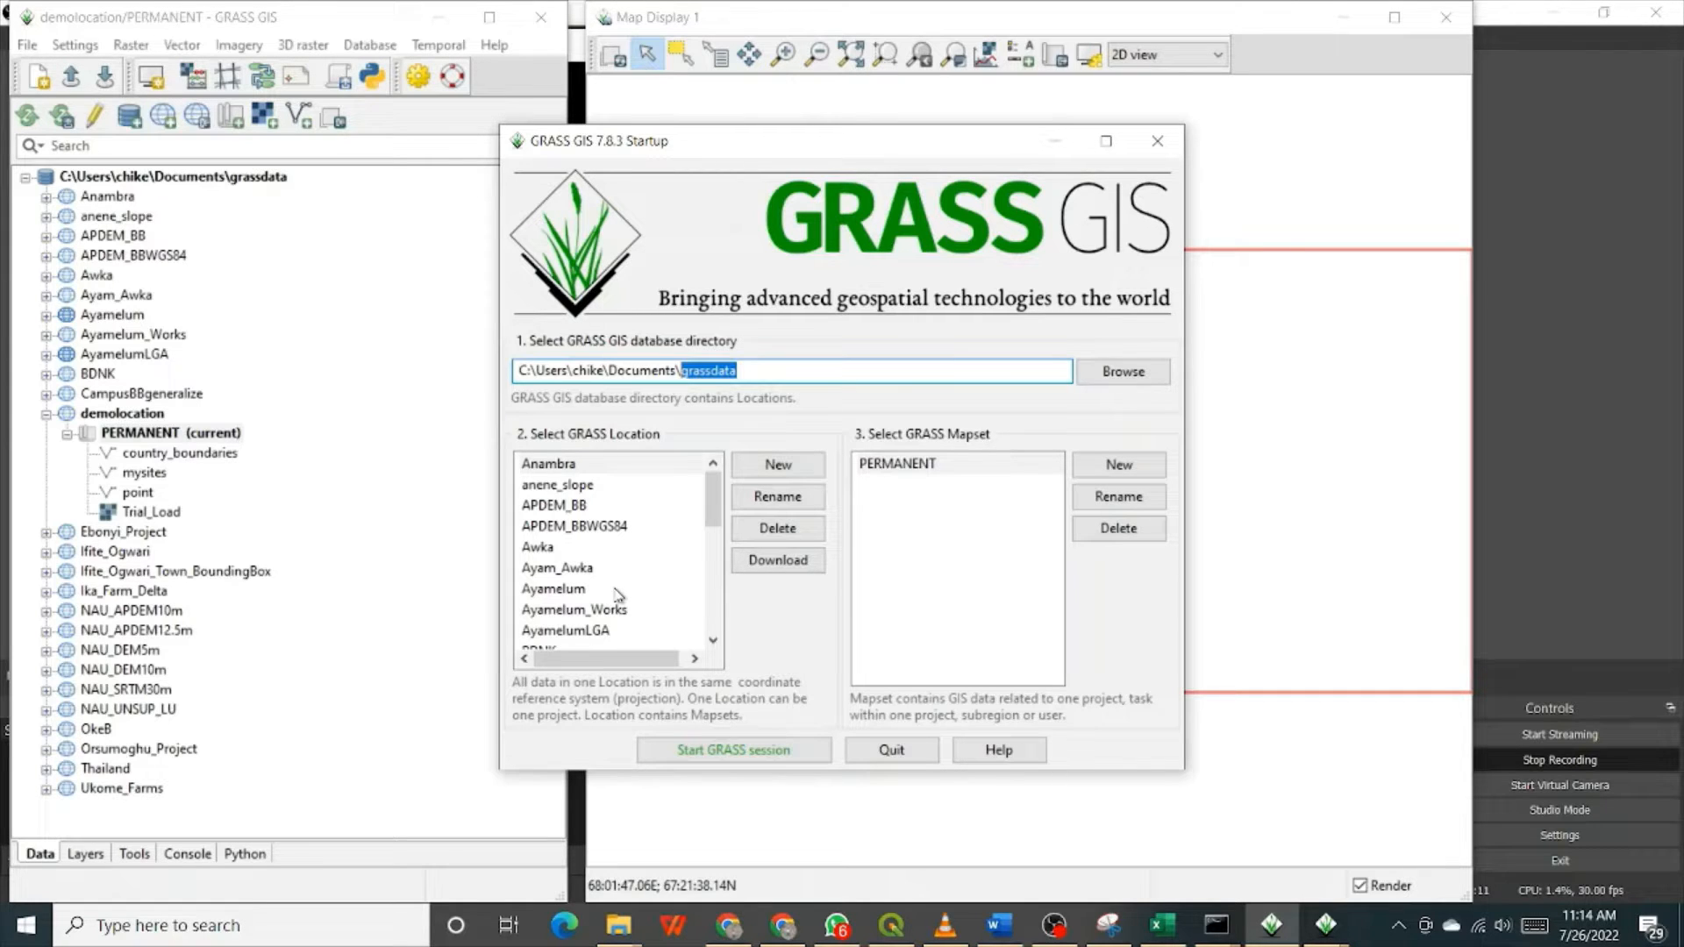
left_click(538, 471)
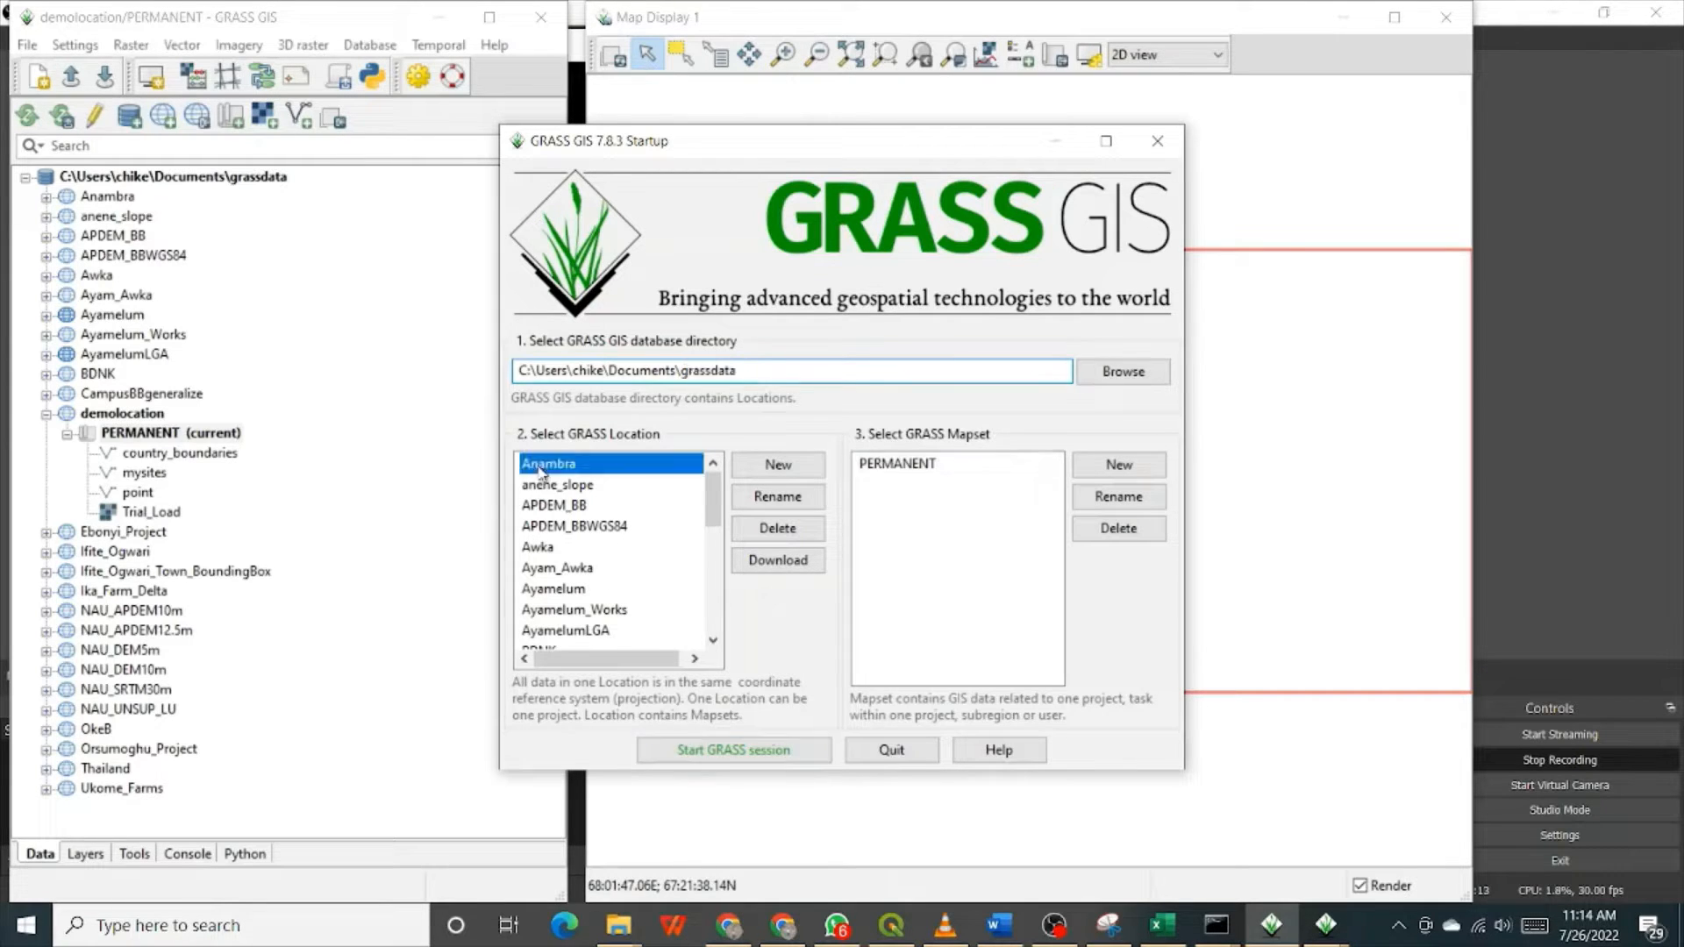
left_click(544, 487)
left_click(550, 508)
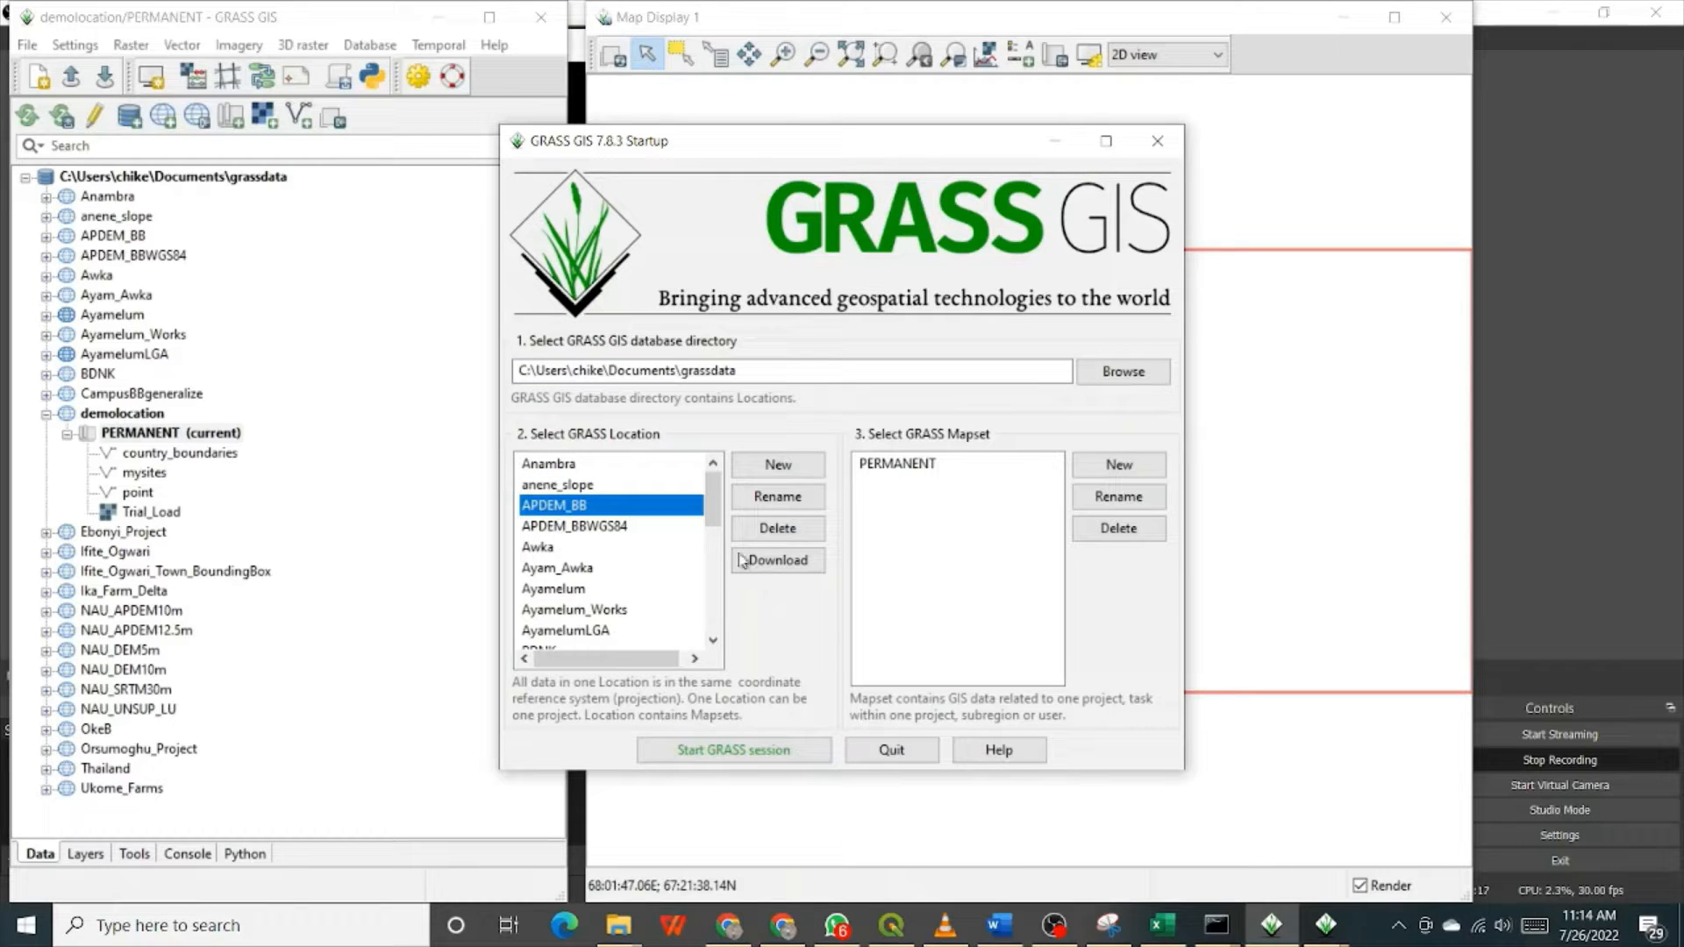
left_click_drag(712, 516, 712, 474)
left_click(605, 506)
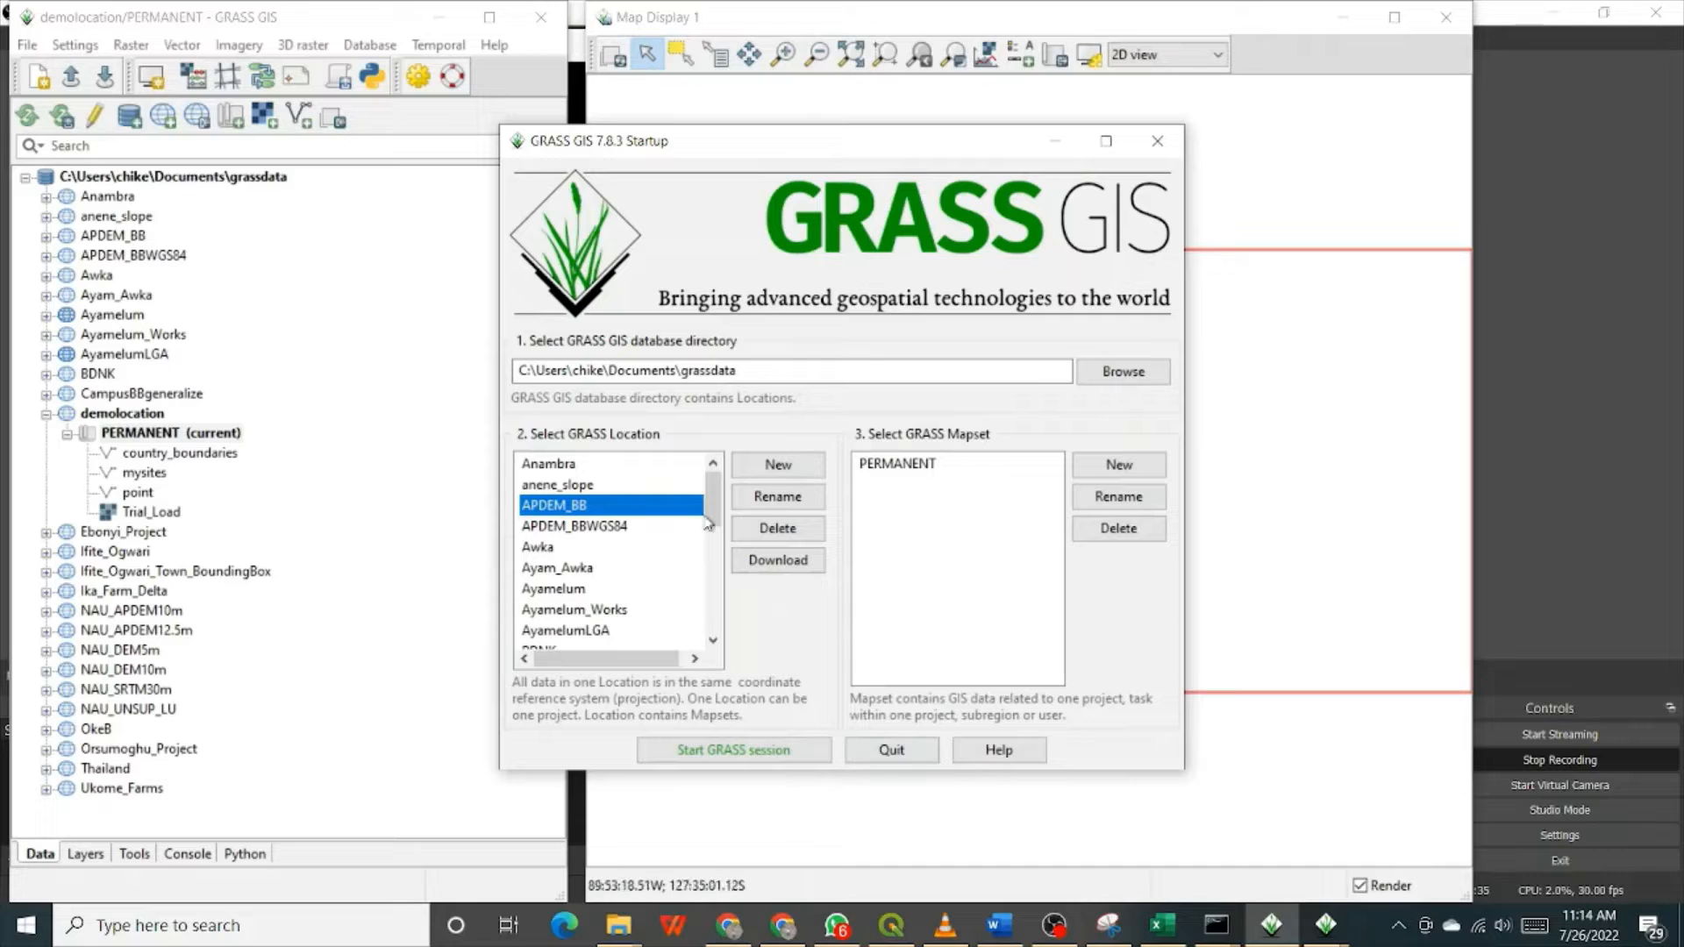
- Try to define a new GRASS location with Anambra as both the project location and the location title
left_click(777, 467)
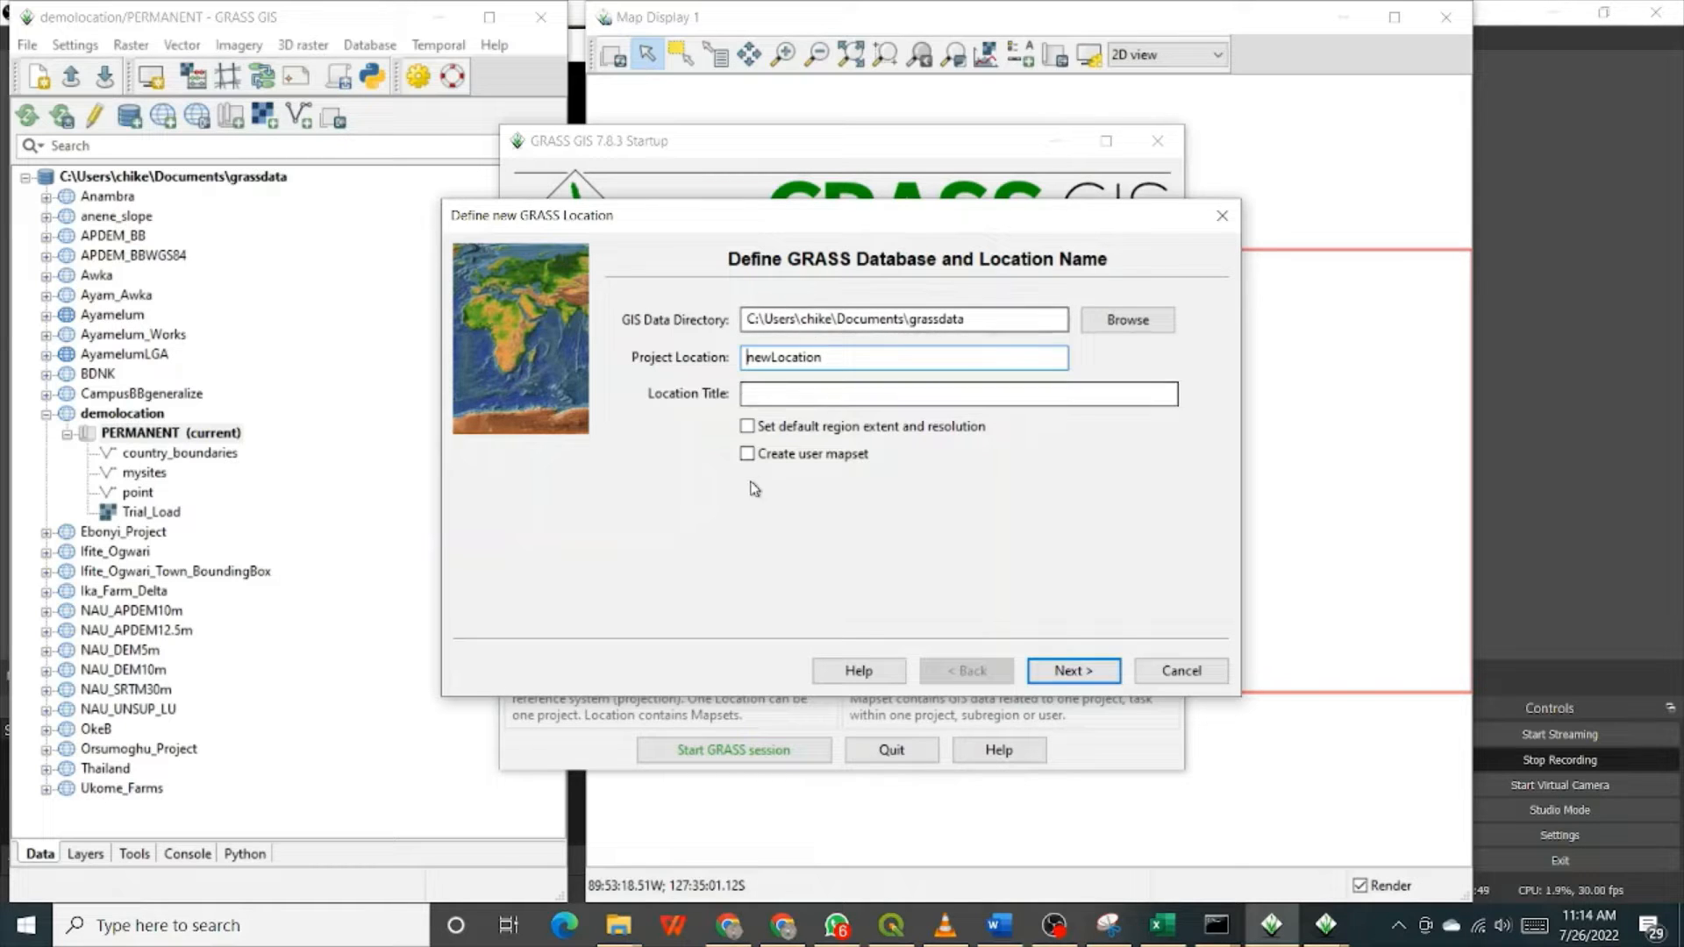
left_click_drag(839, 359, 742, 373)
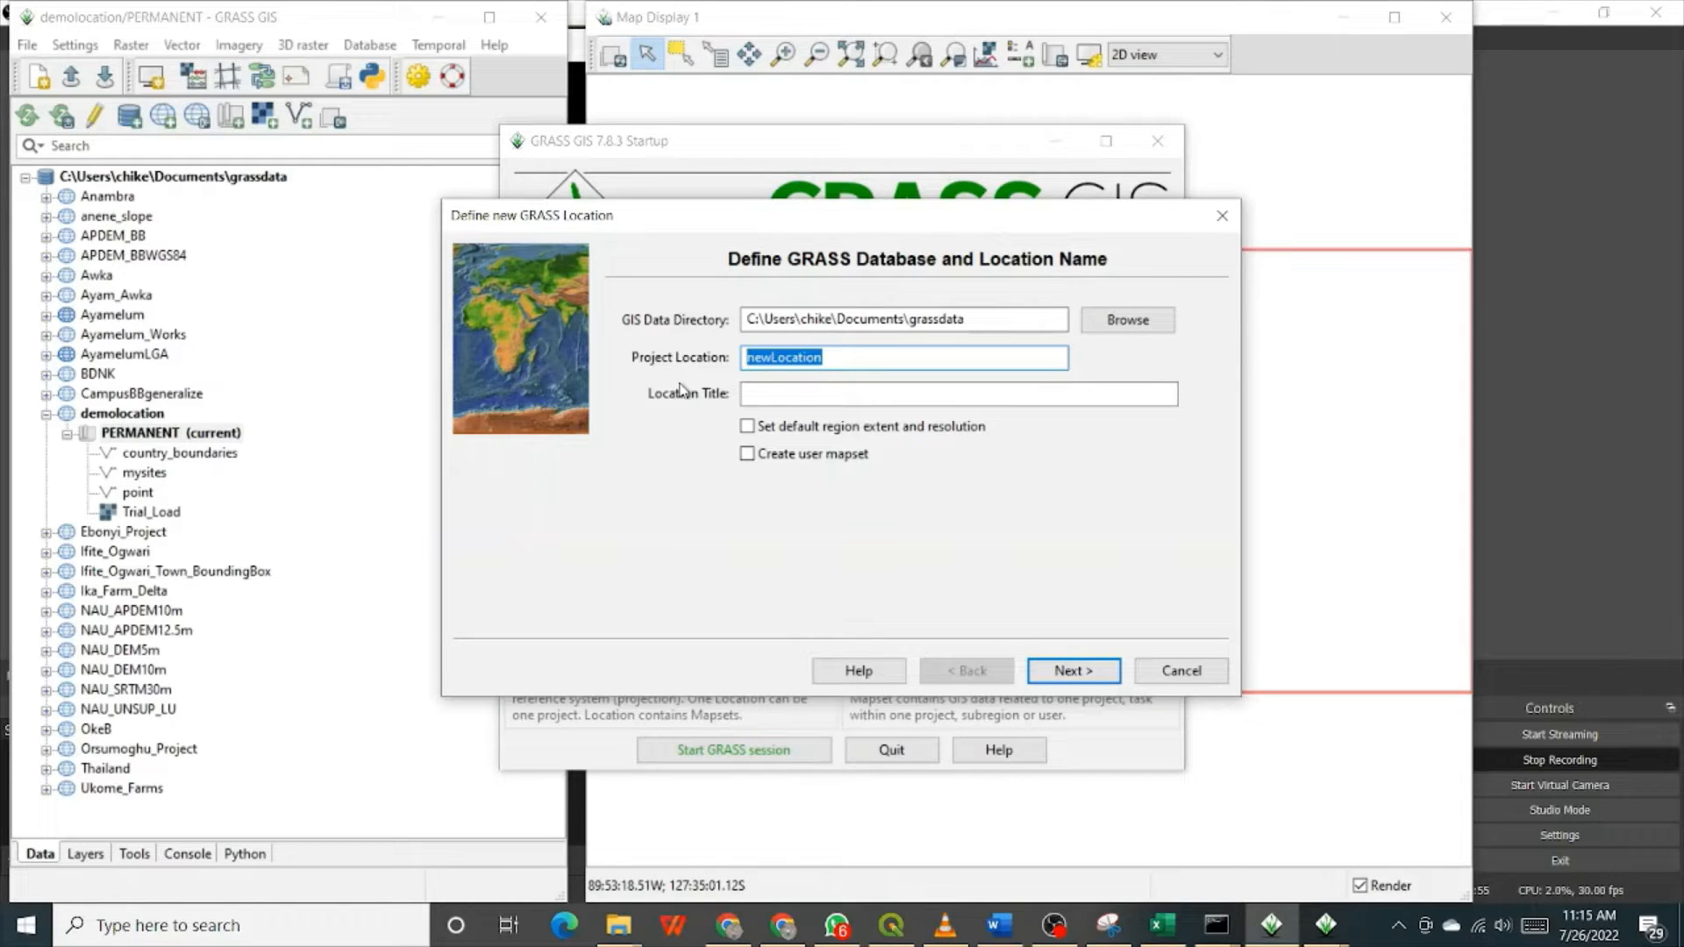
type("Anam")
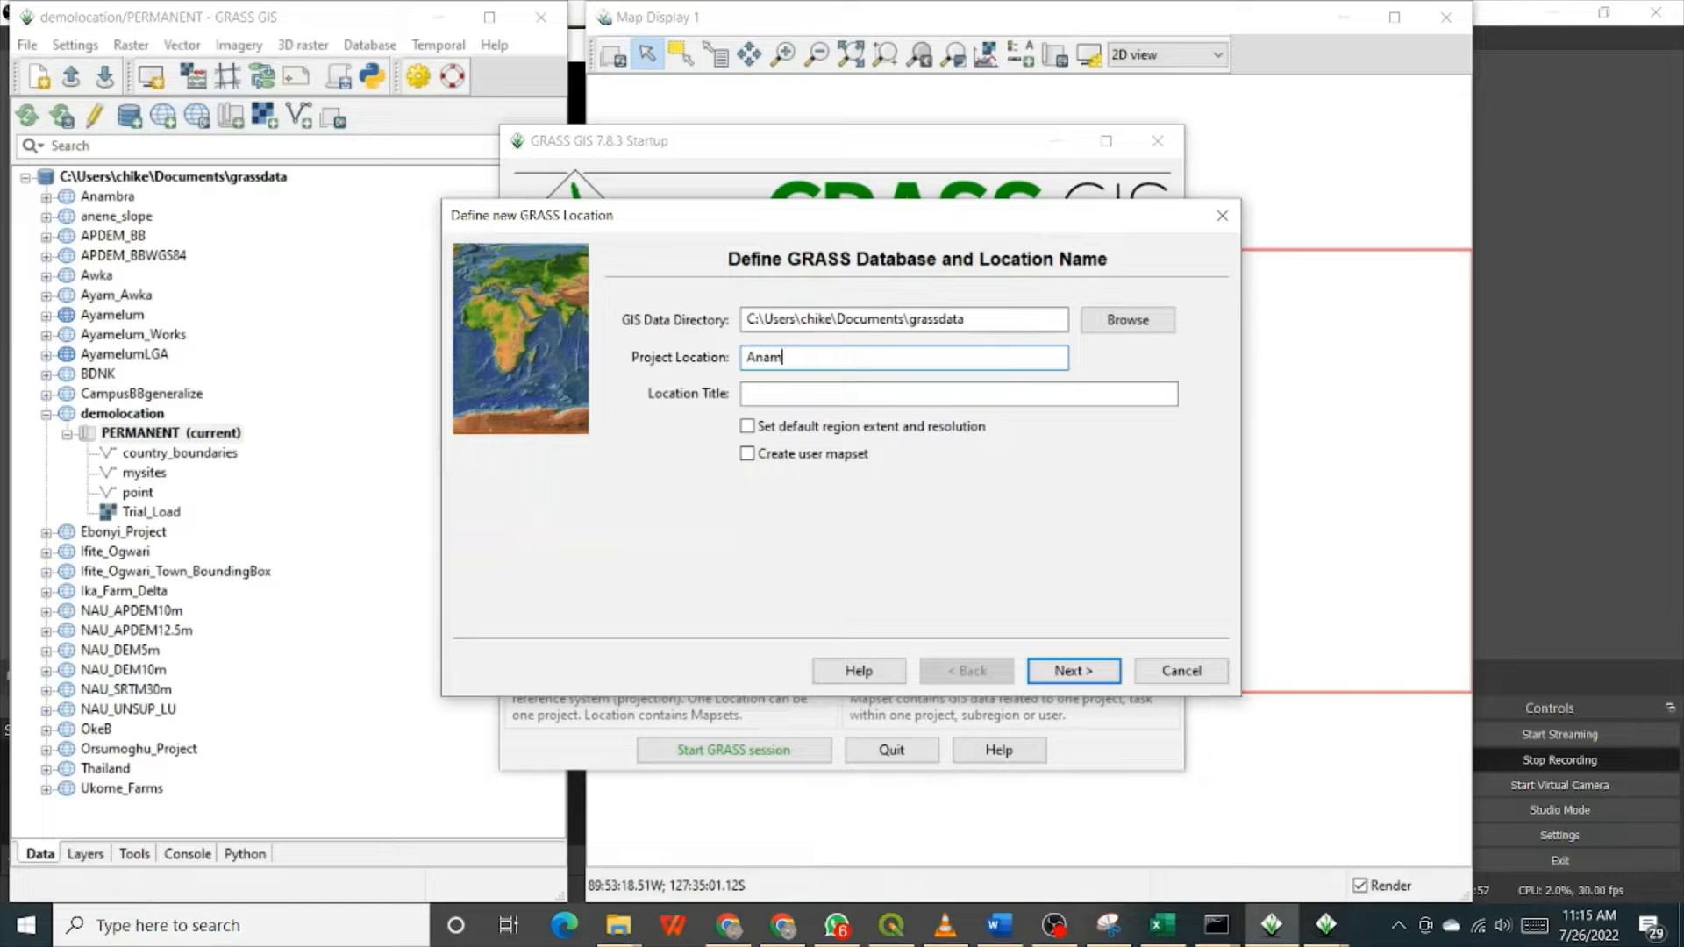
type("bra")
left_click(815, 397)
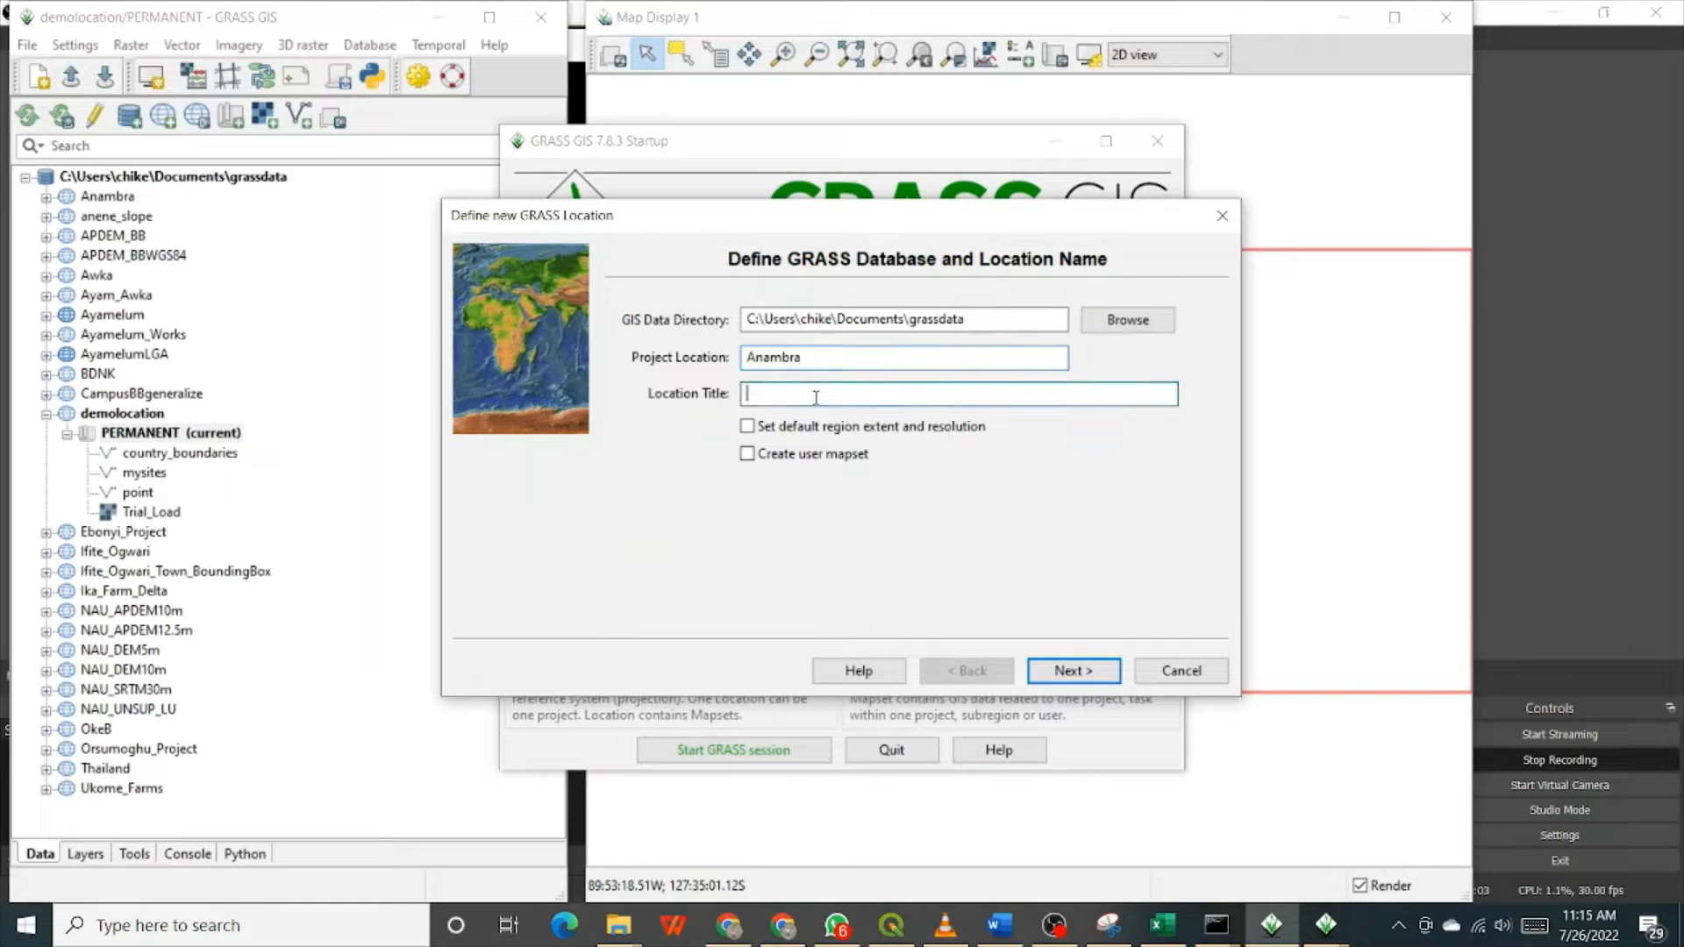
type("Anambra")
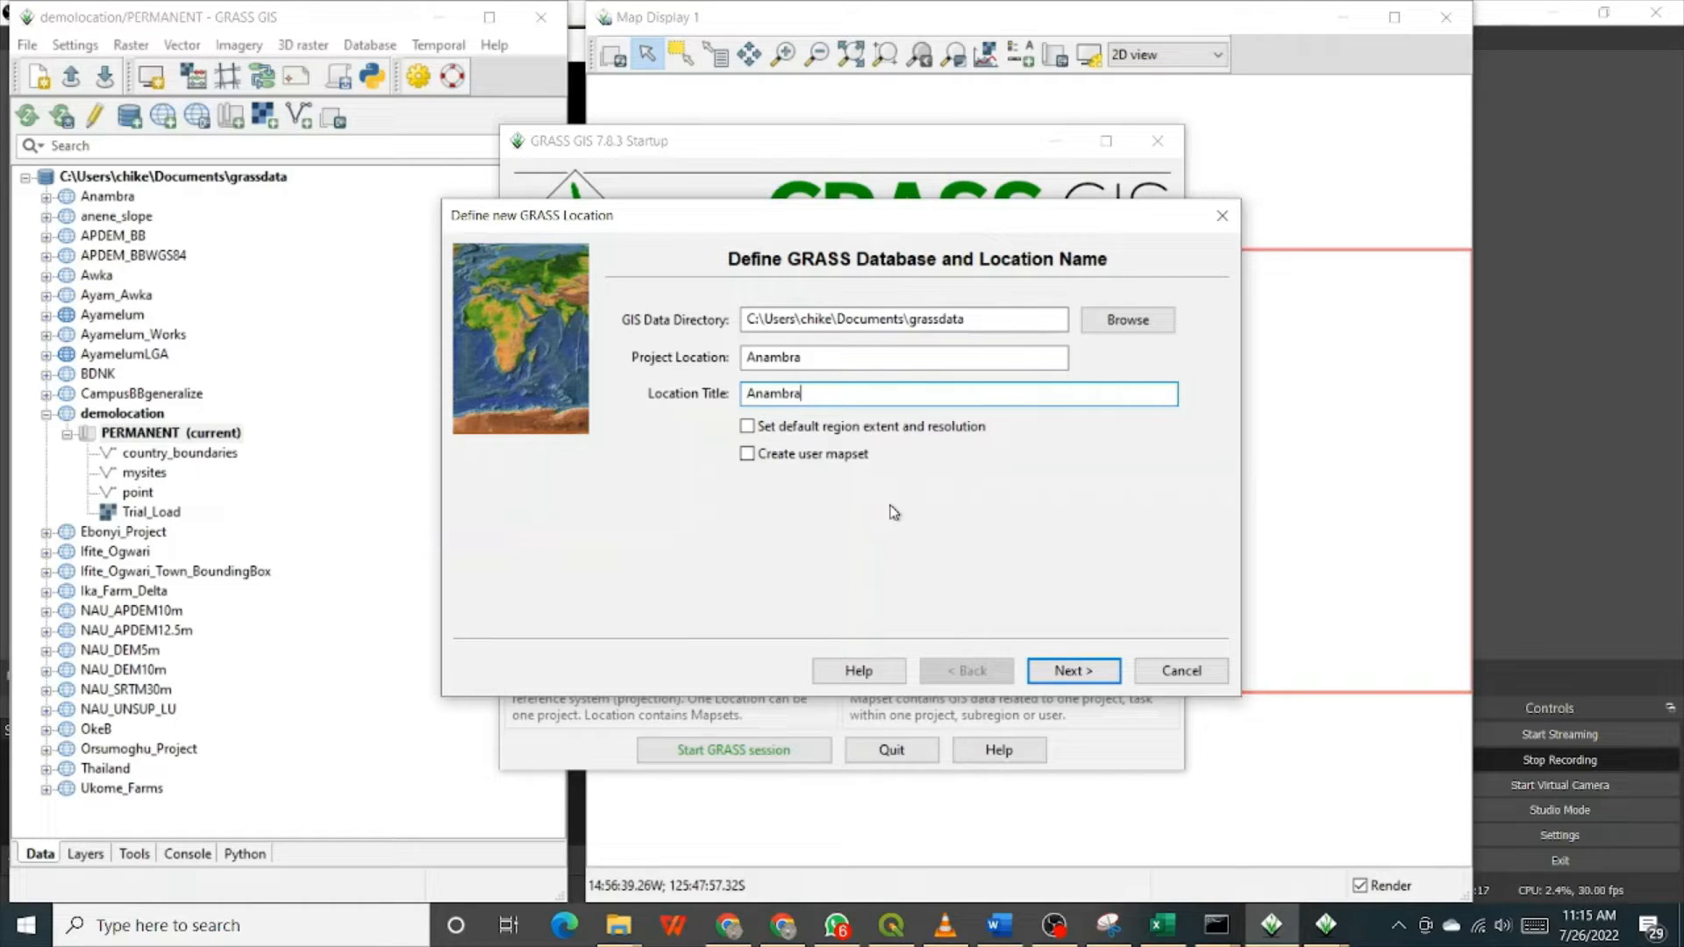
left_click(1093, 681)
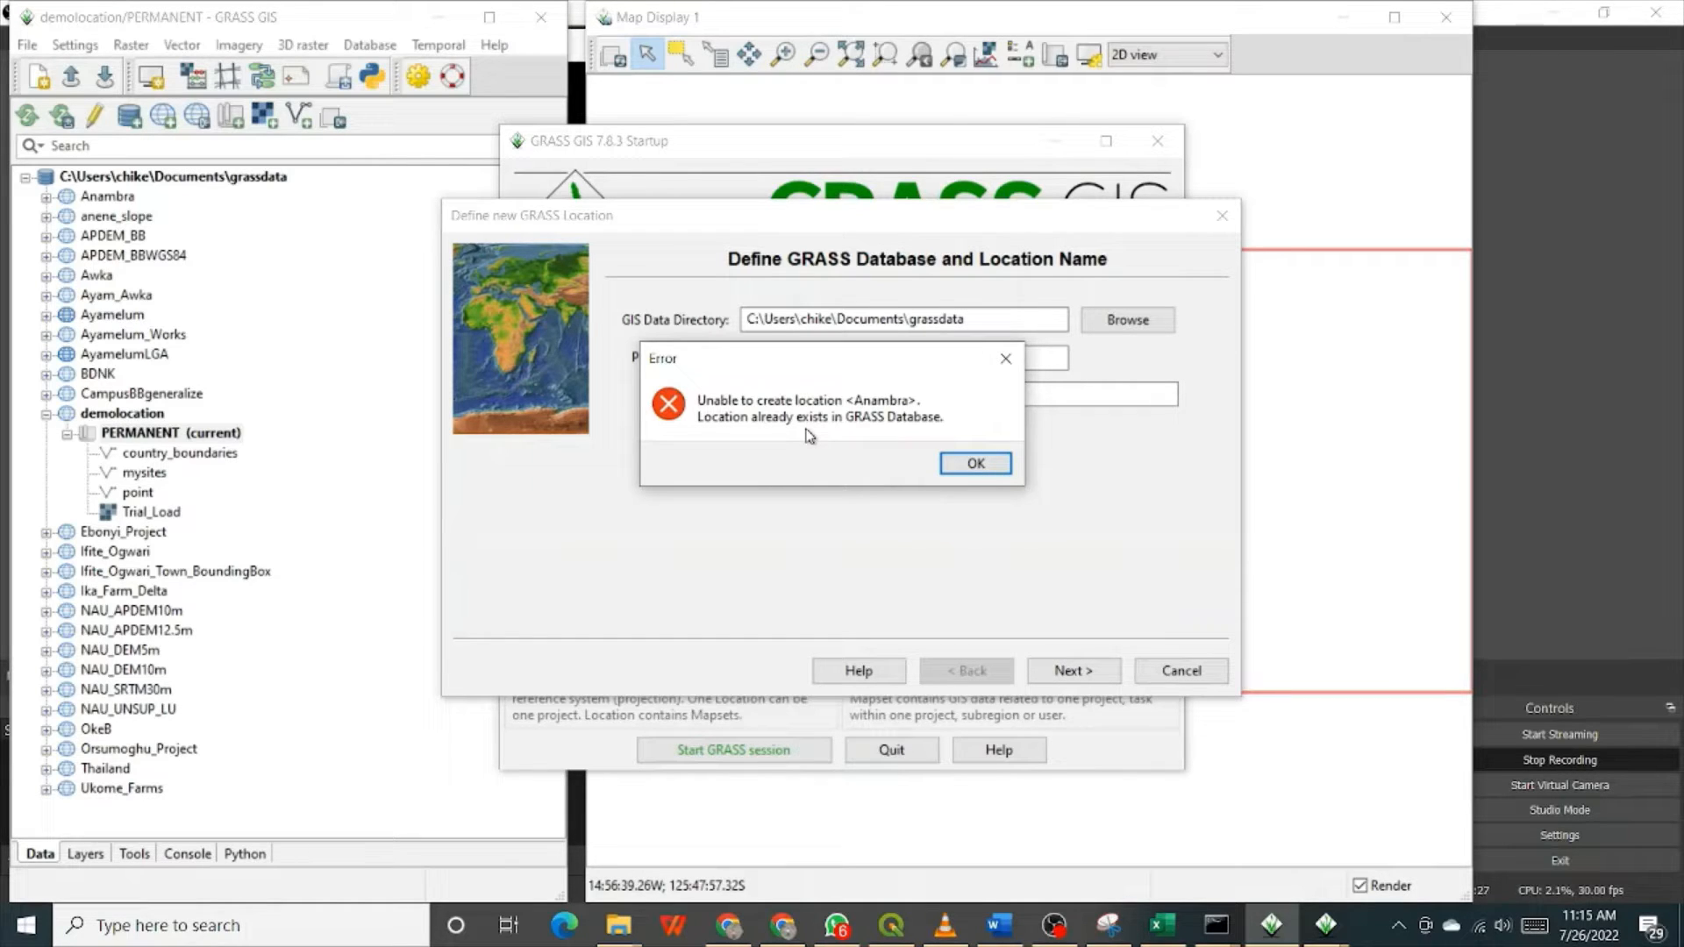
left_click(965, 465)
- Extend the project location name to Anambra_State_Mapworks
left_click(839, 358)
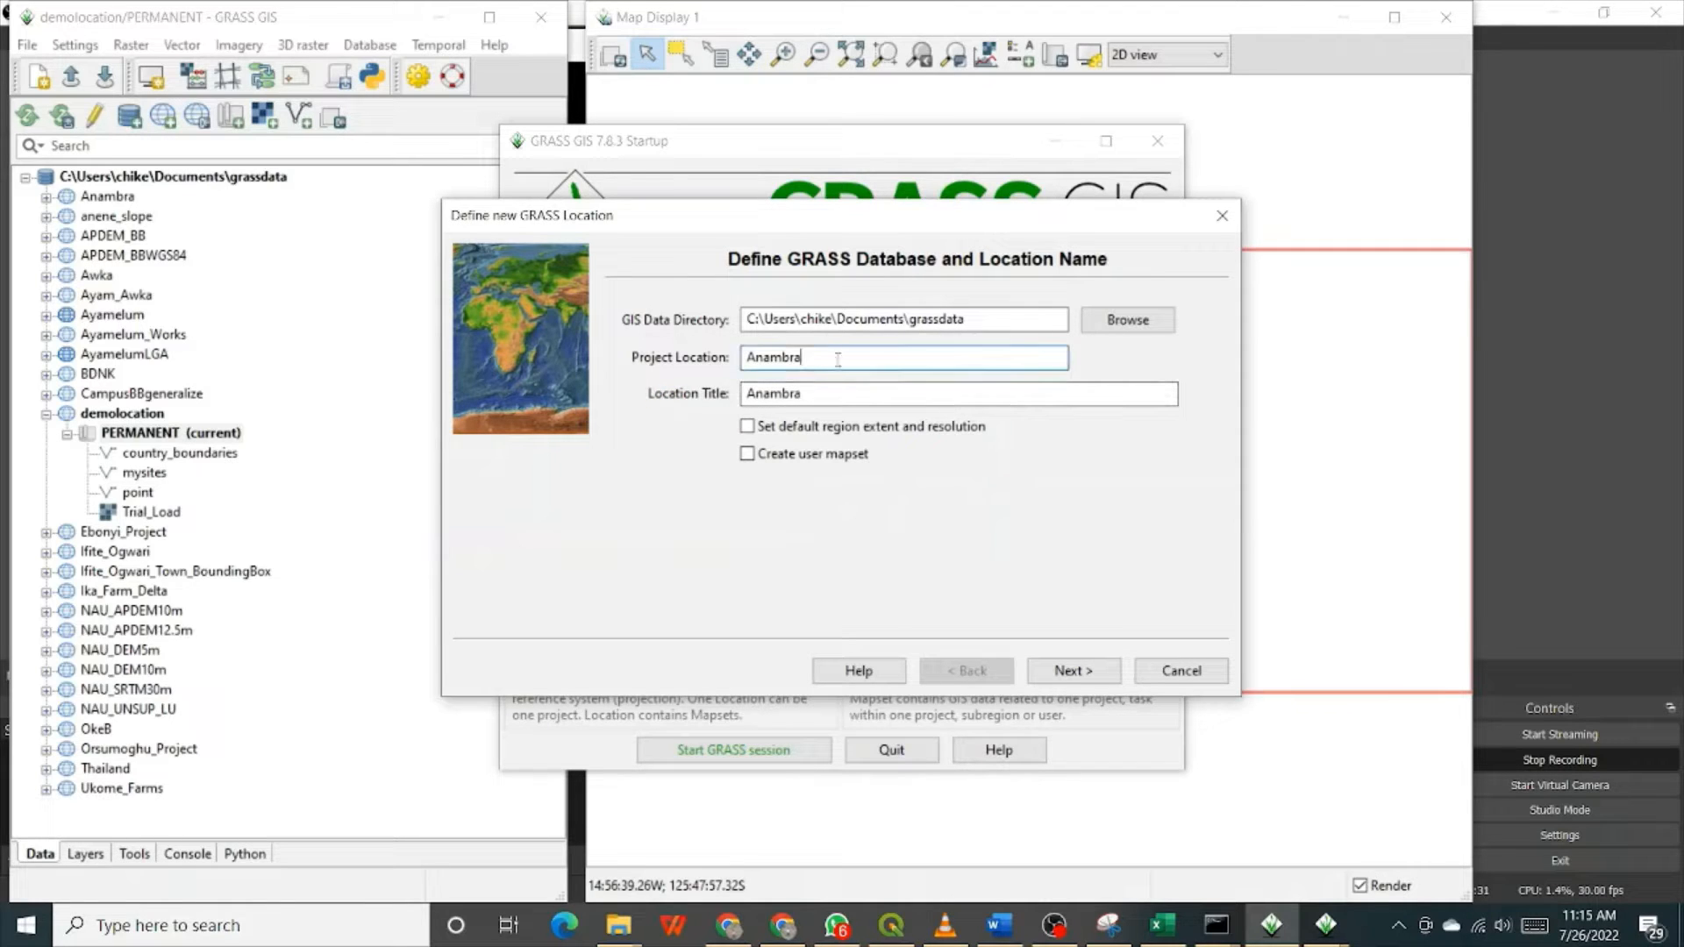
type("_Satate")
key("BackSpace")
key("BackSpace")
key("BackSpace")
key("BackSpace")
key("BackSpace")
type("tate_MA")
key("BackSpace")
type("apworks")
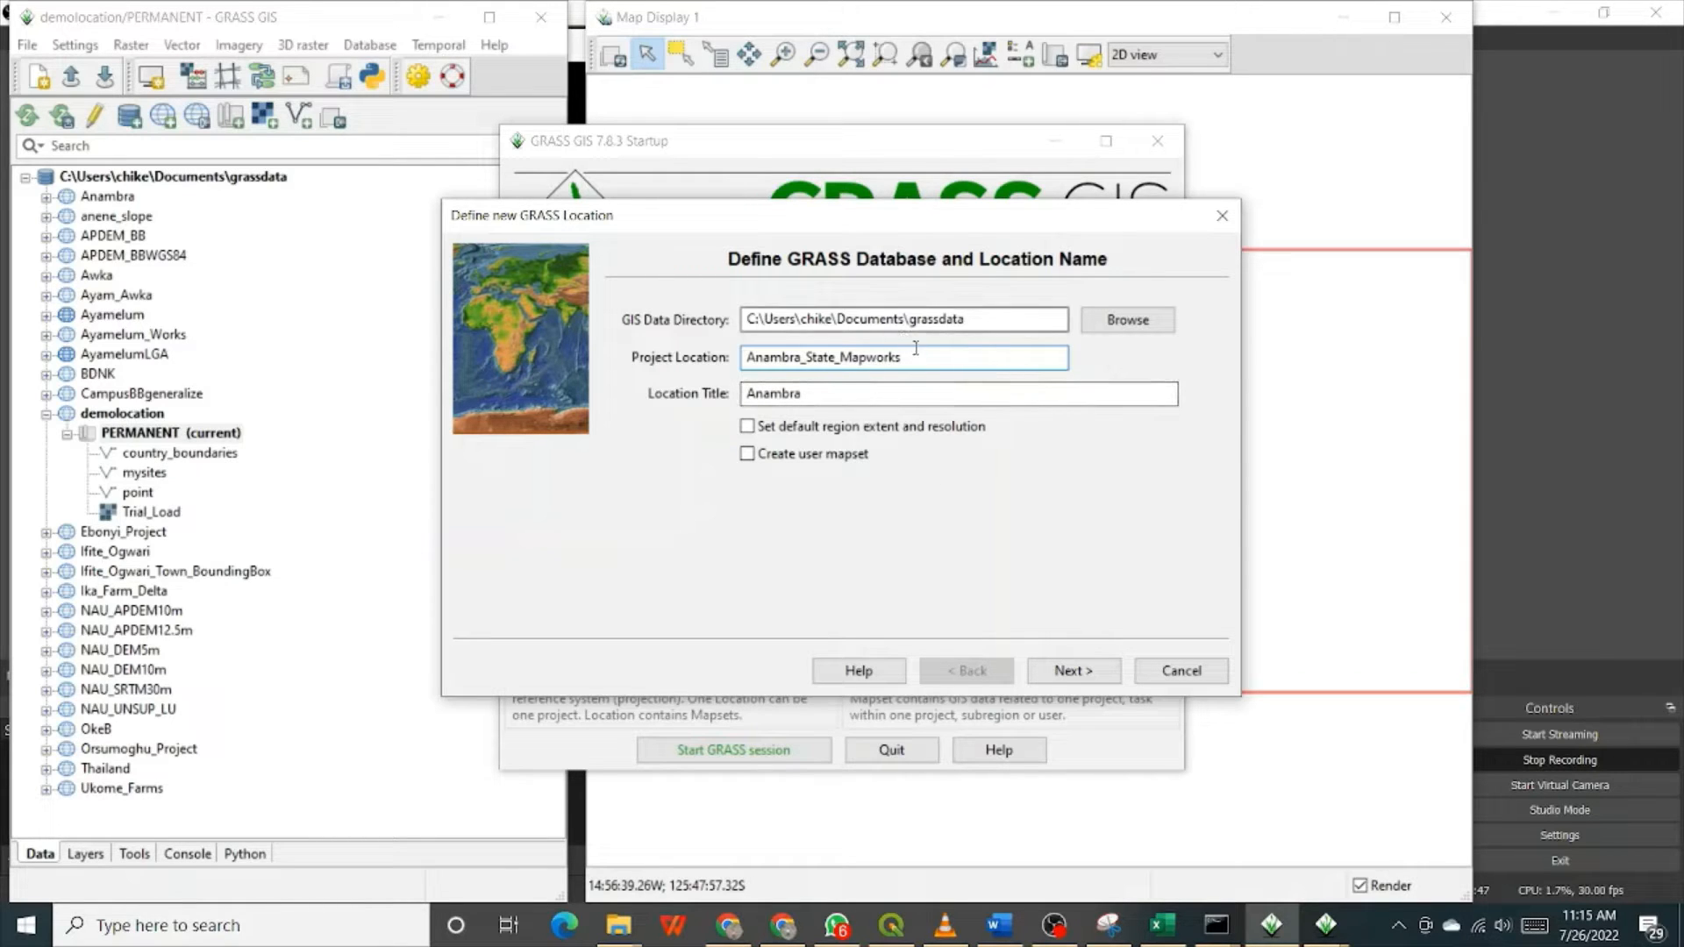
- Extend the location title to Anambra_State_Mapworks by reusing the suffix, and continue to the choice of creation method
left_click_drag(901, 357, 800, 357)
key("ctrl+c")
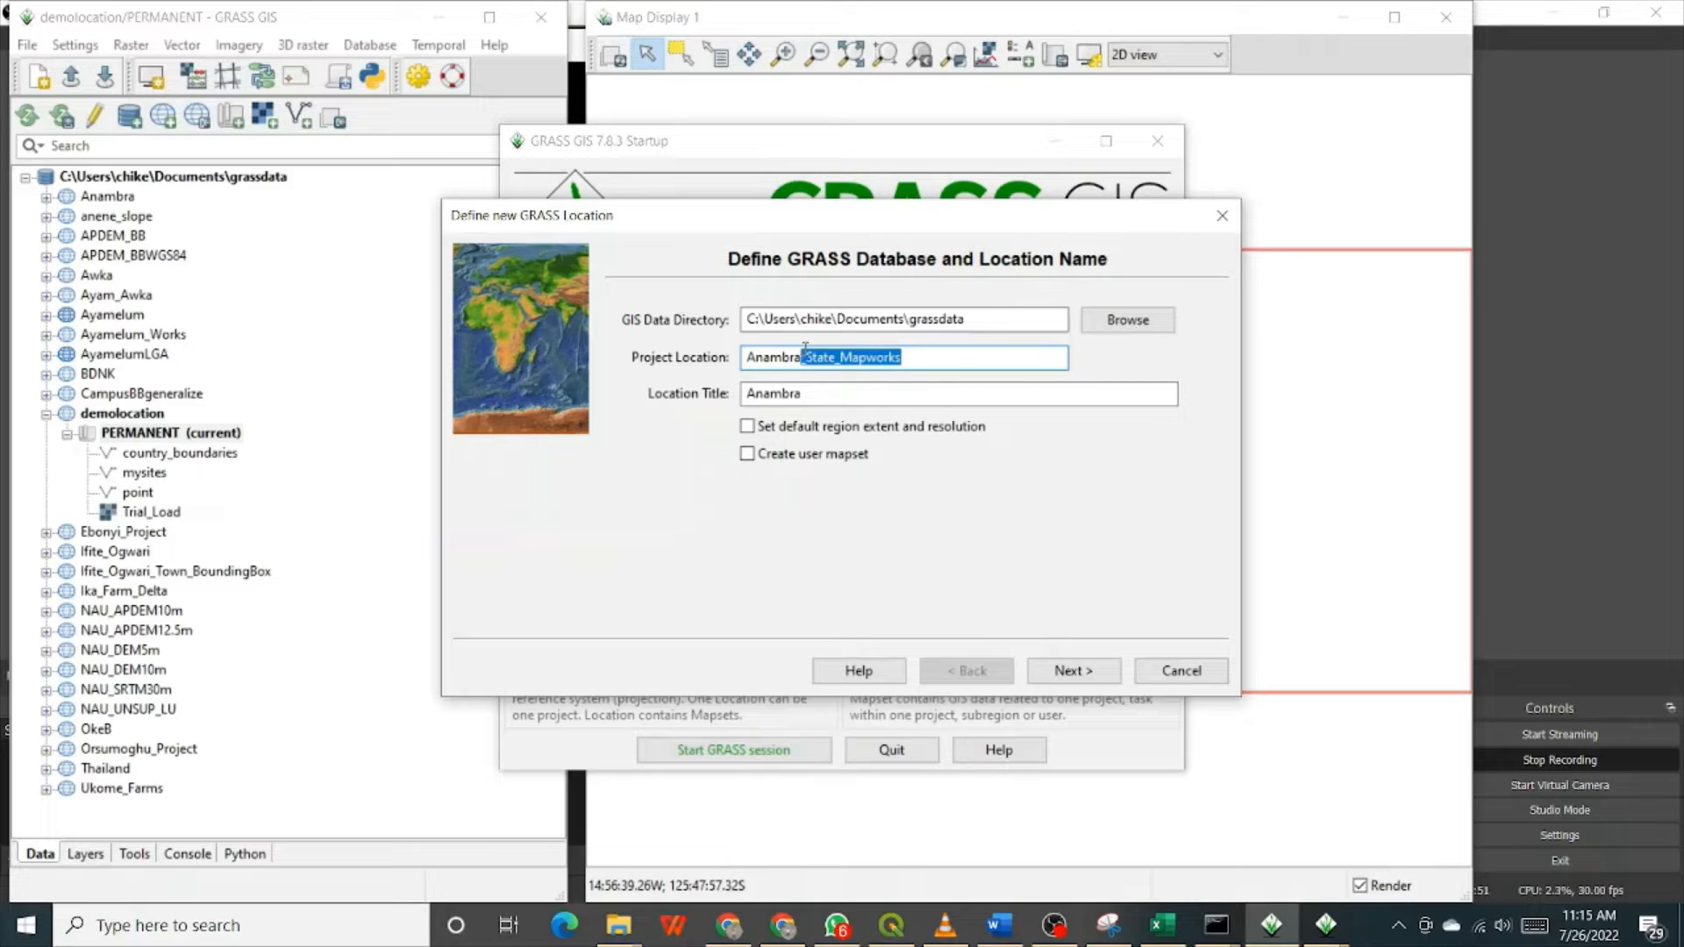
left_click(840, 396)
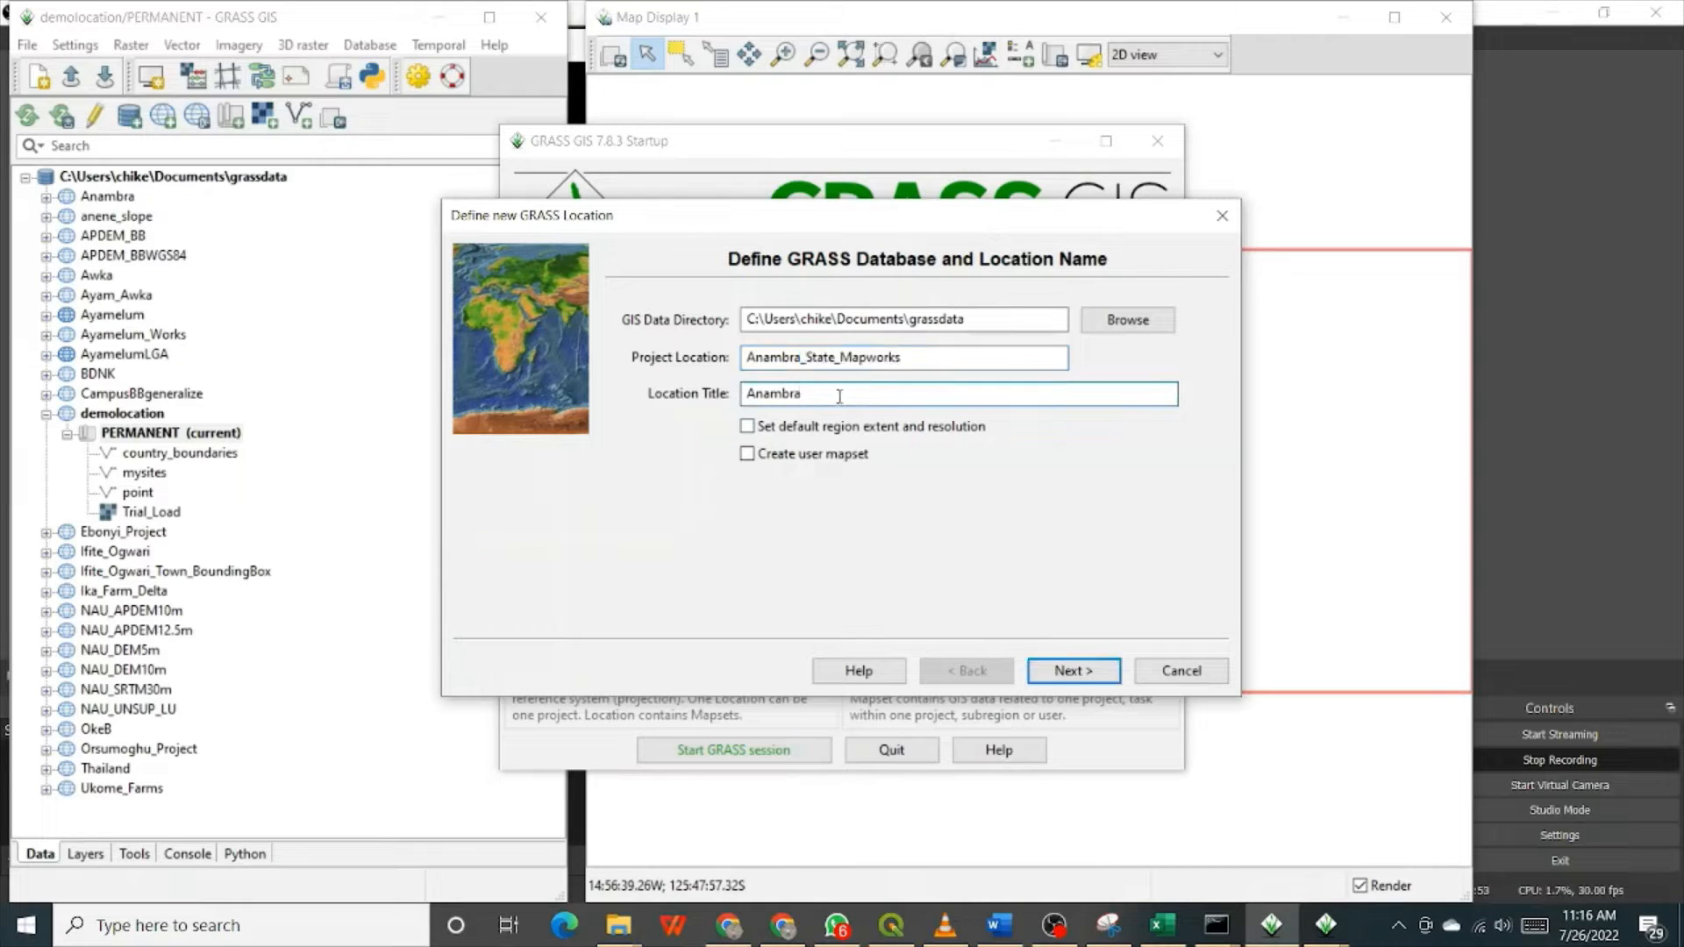
key("ctrl+v")
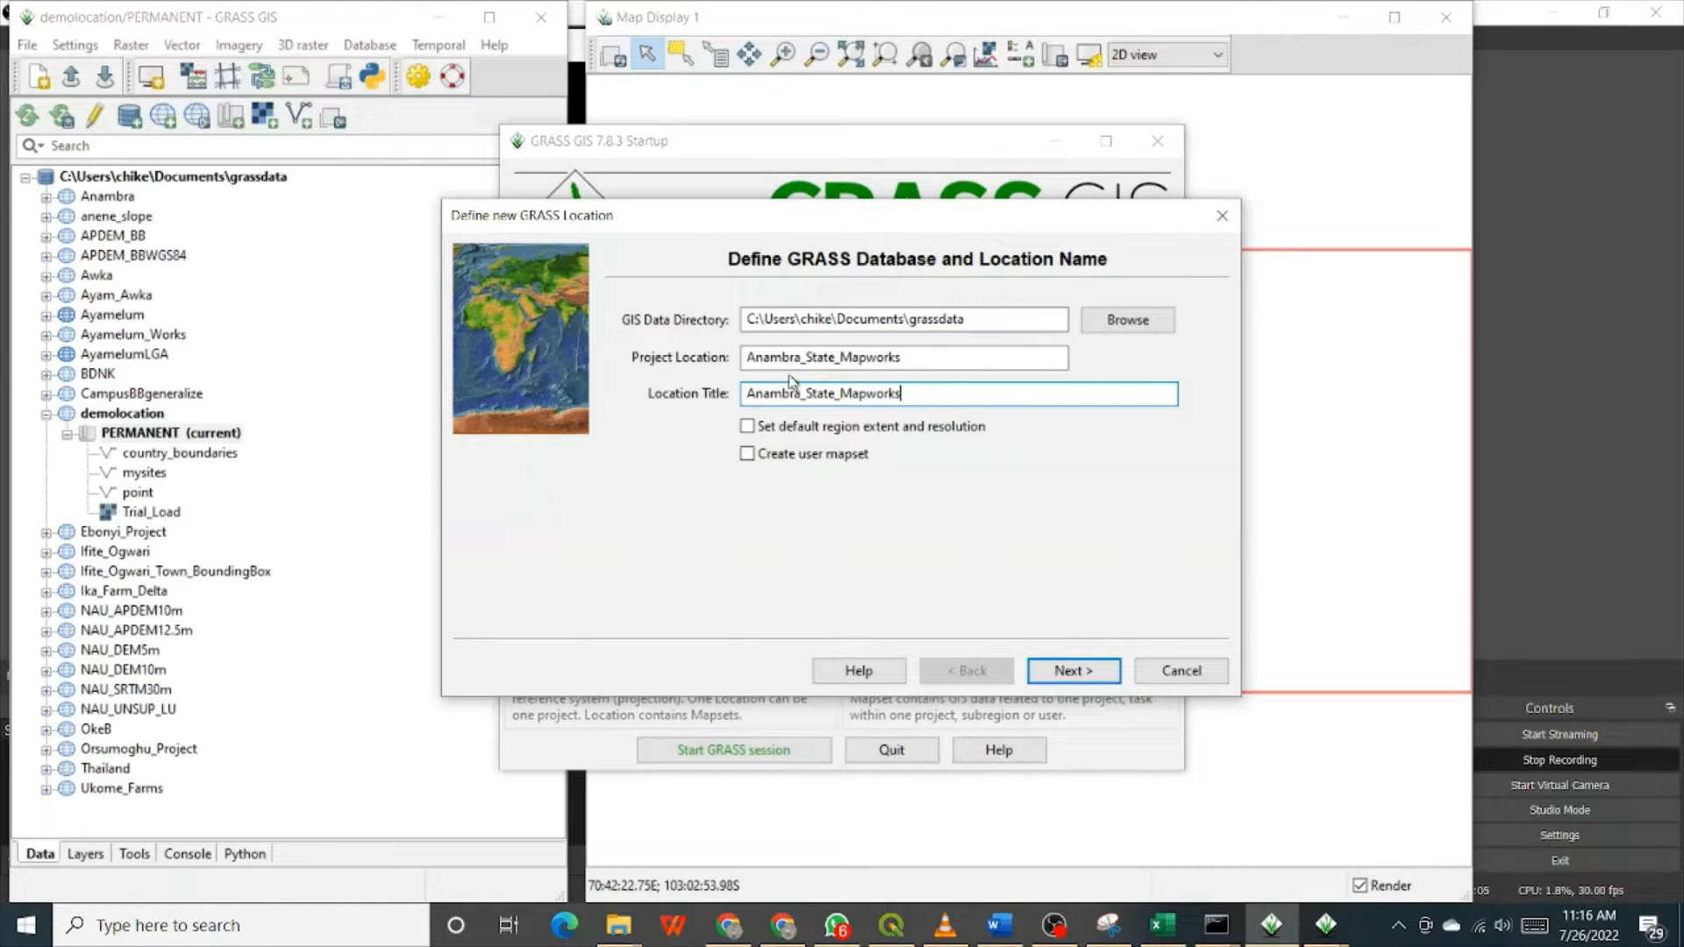
left_click(1083, 678)
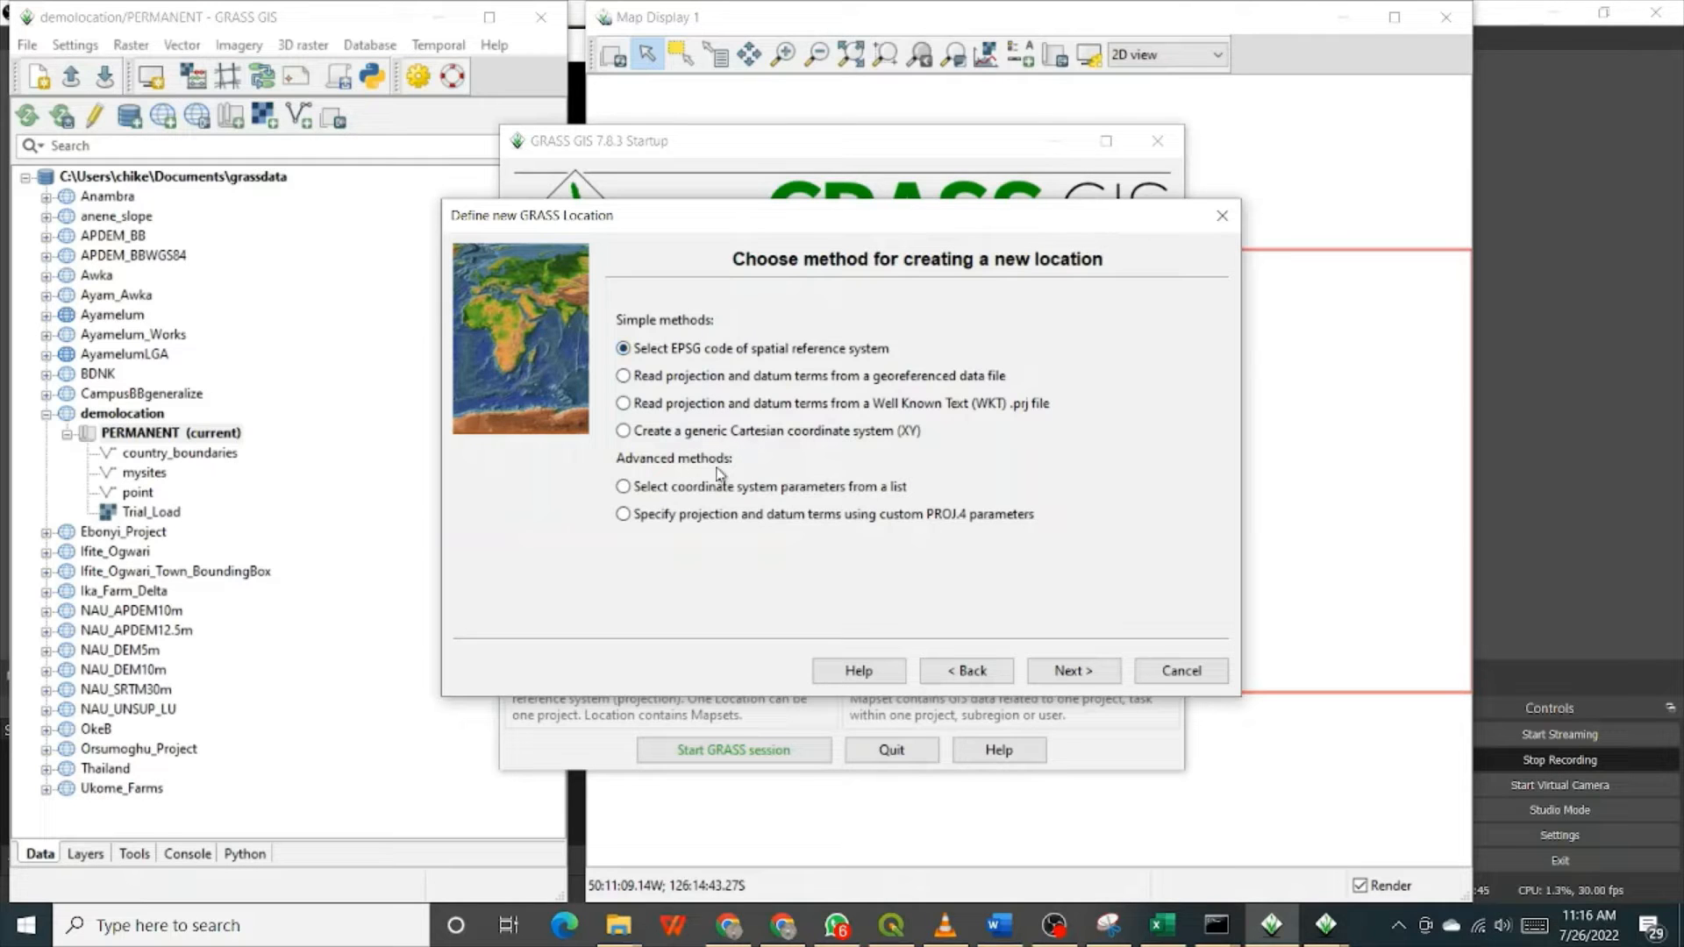
- Choose to read the projection and datum terms from a georeferenced data file as the creation method
left_click(652, 409)
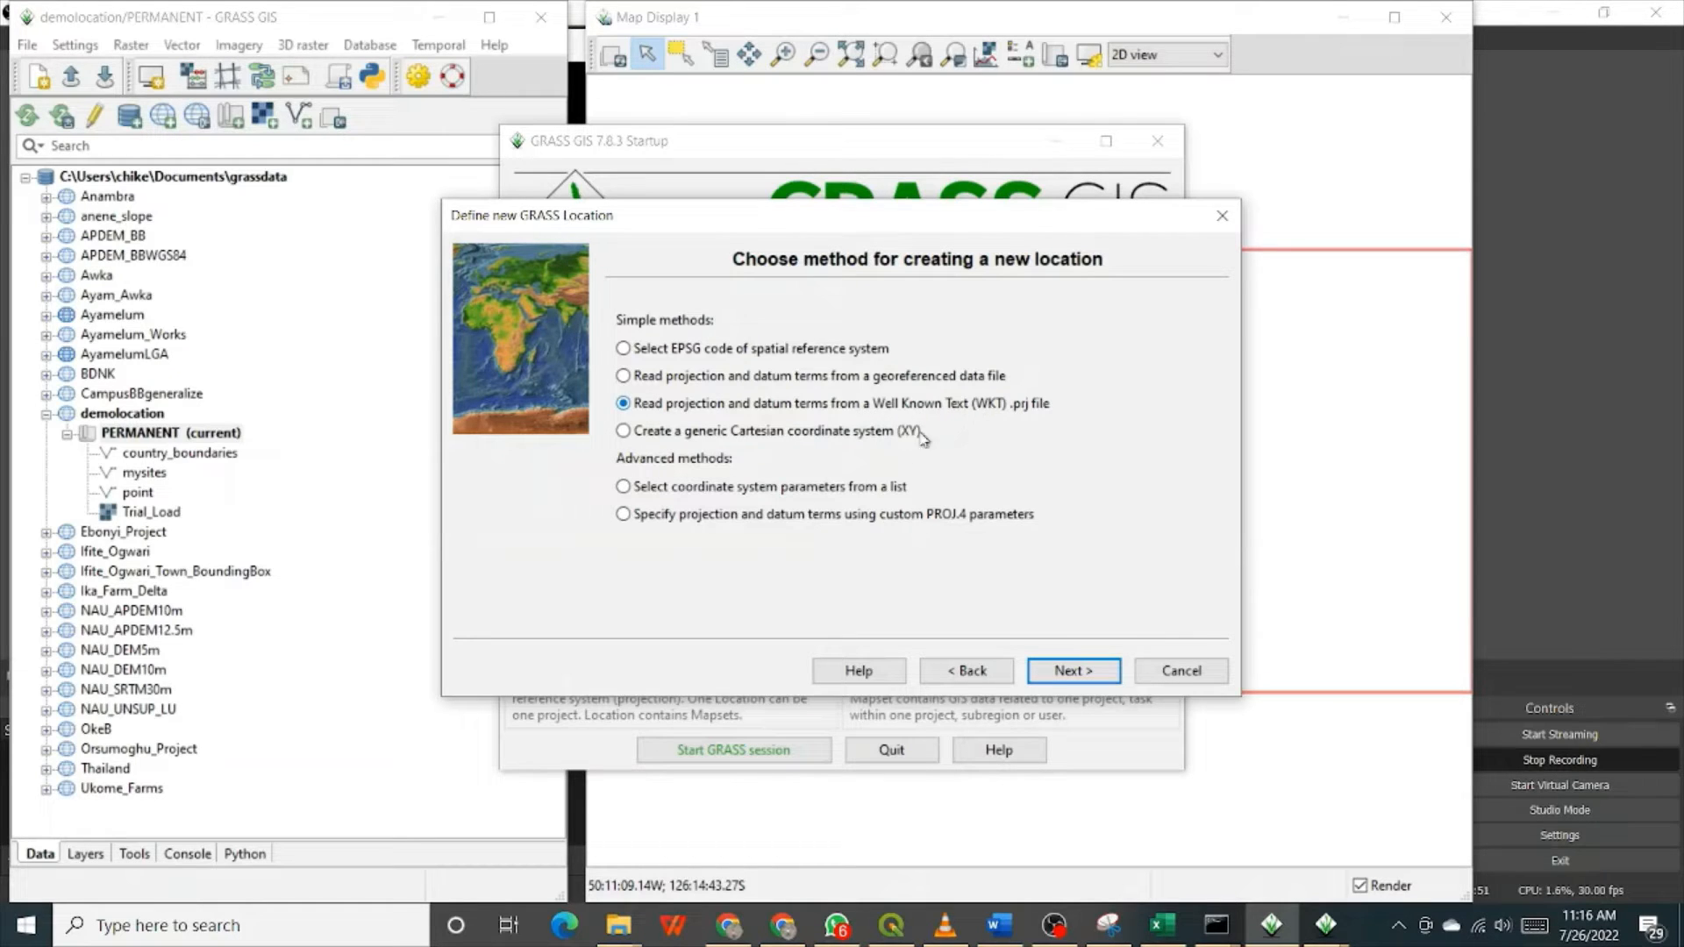
left_click(763, 379)
left_click(1070, 672)
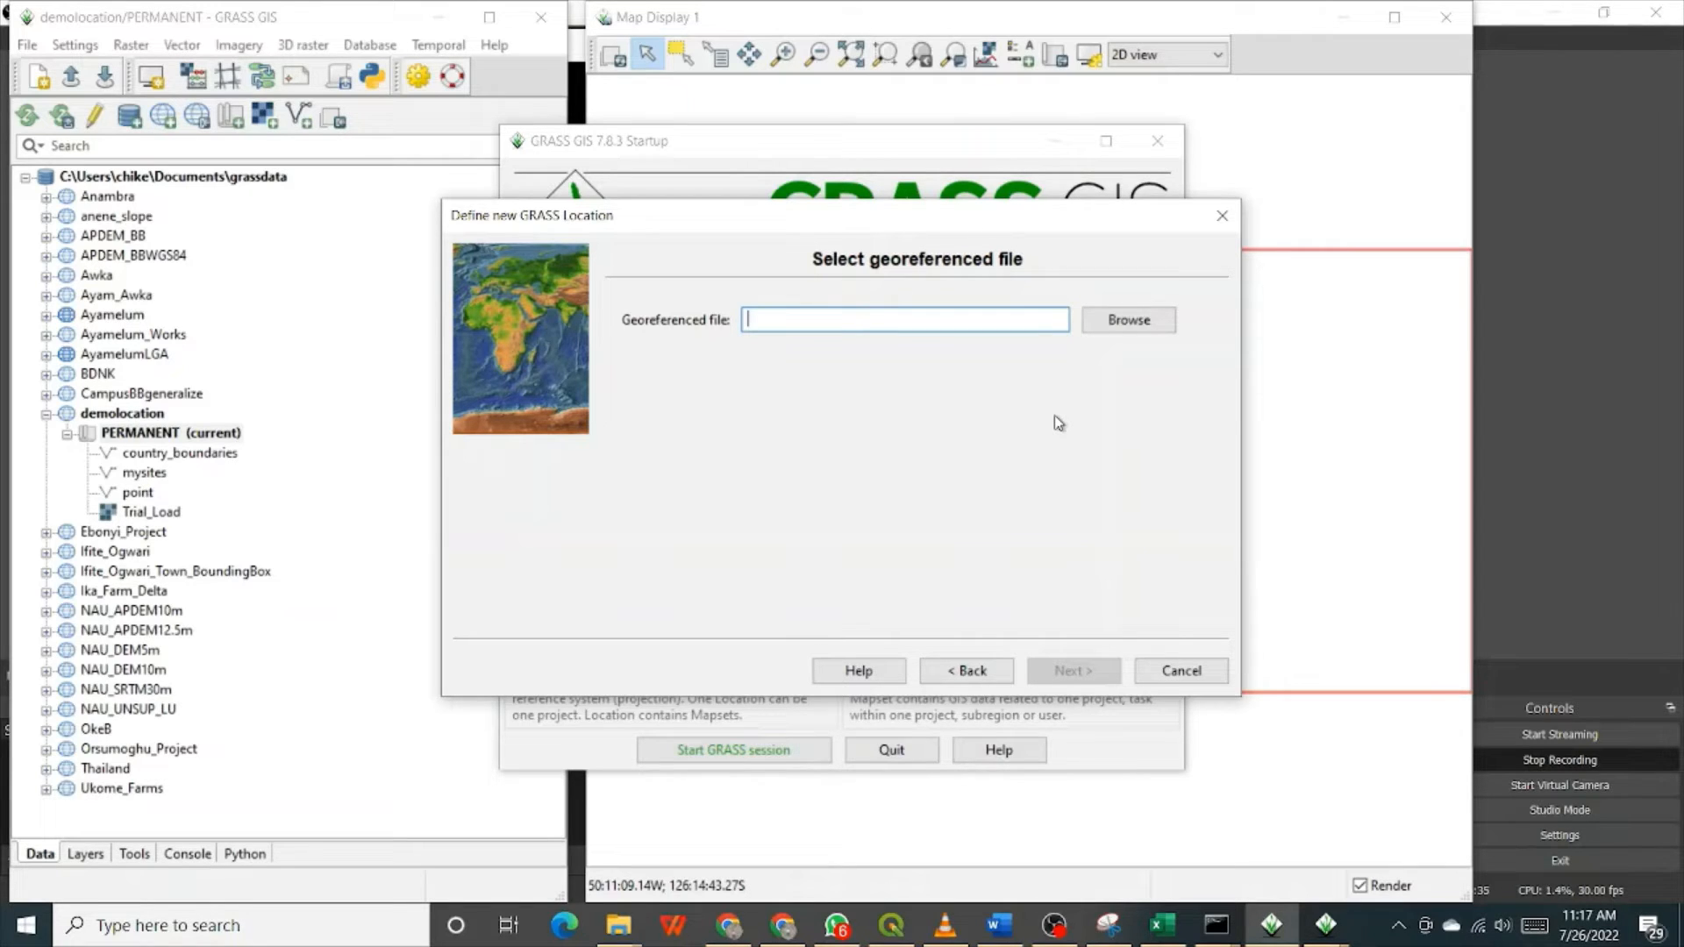
- Browse for the georeferenced file from Downloads through the book project and Study Guide folders to ___Map_Production
left_click(1151, 321)
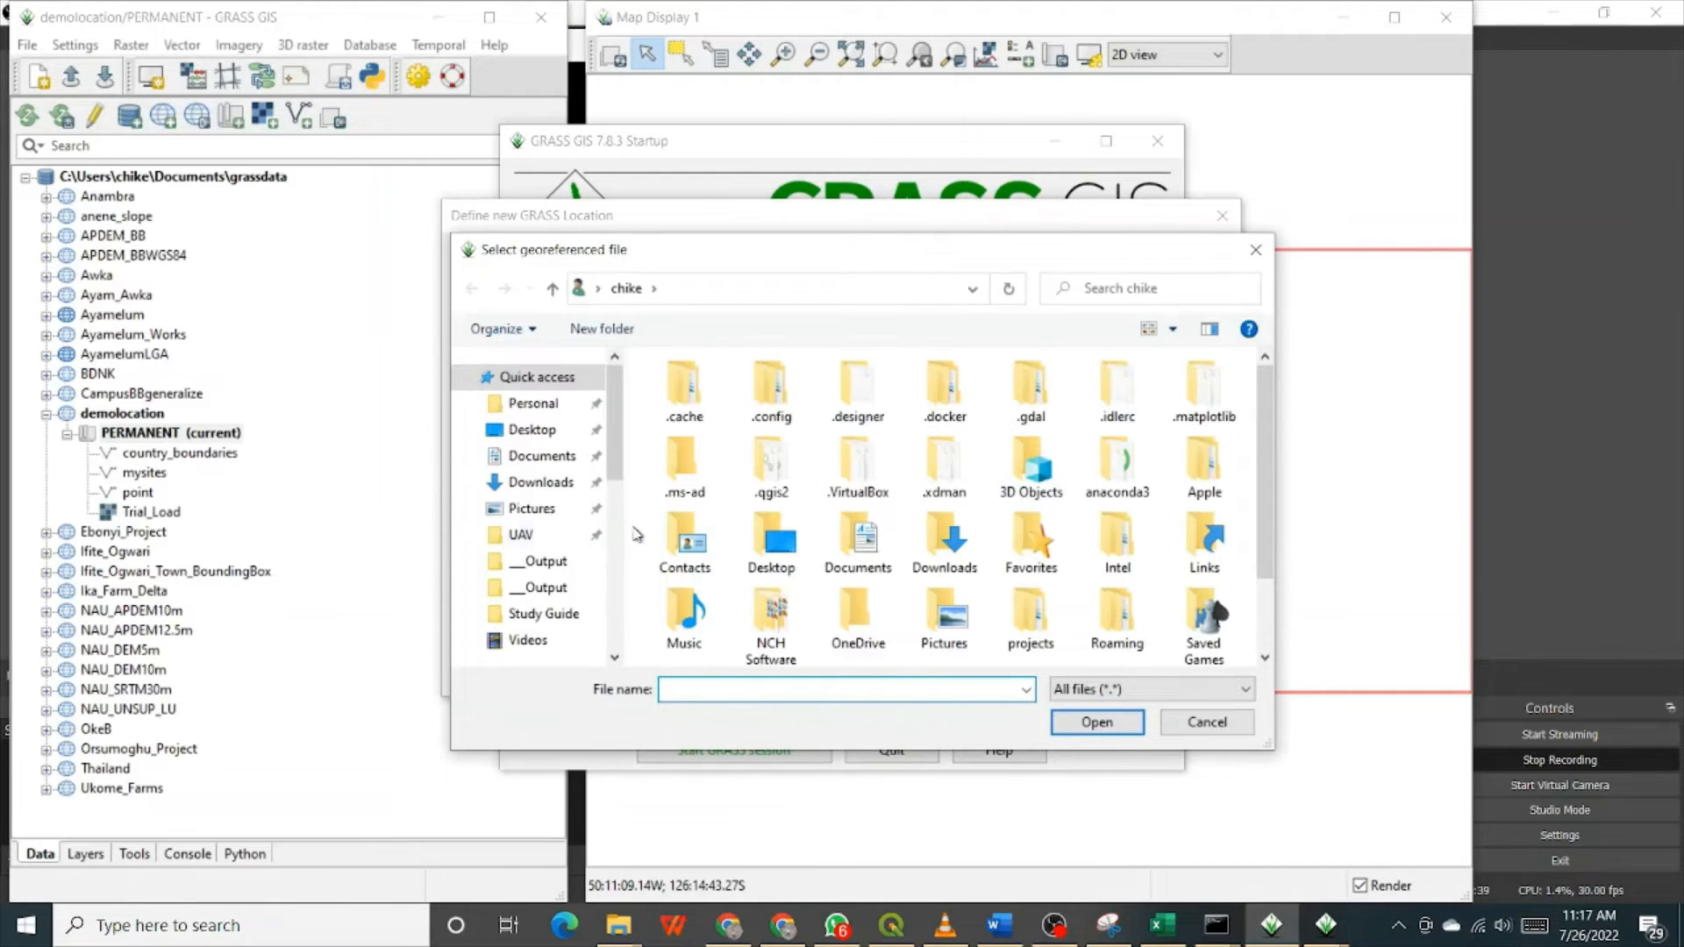
left_click(559, 481)
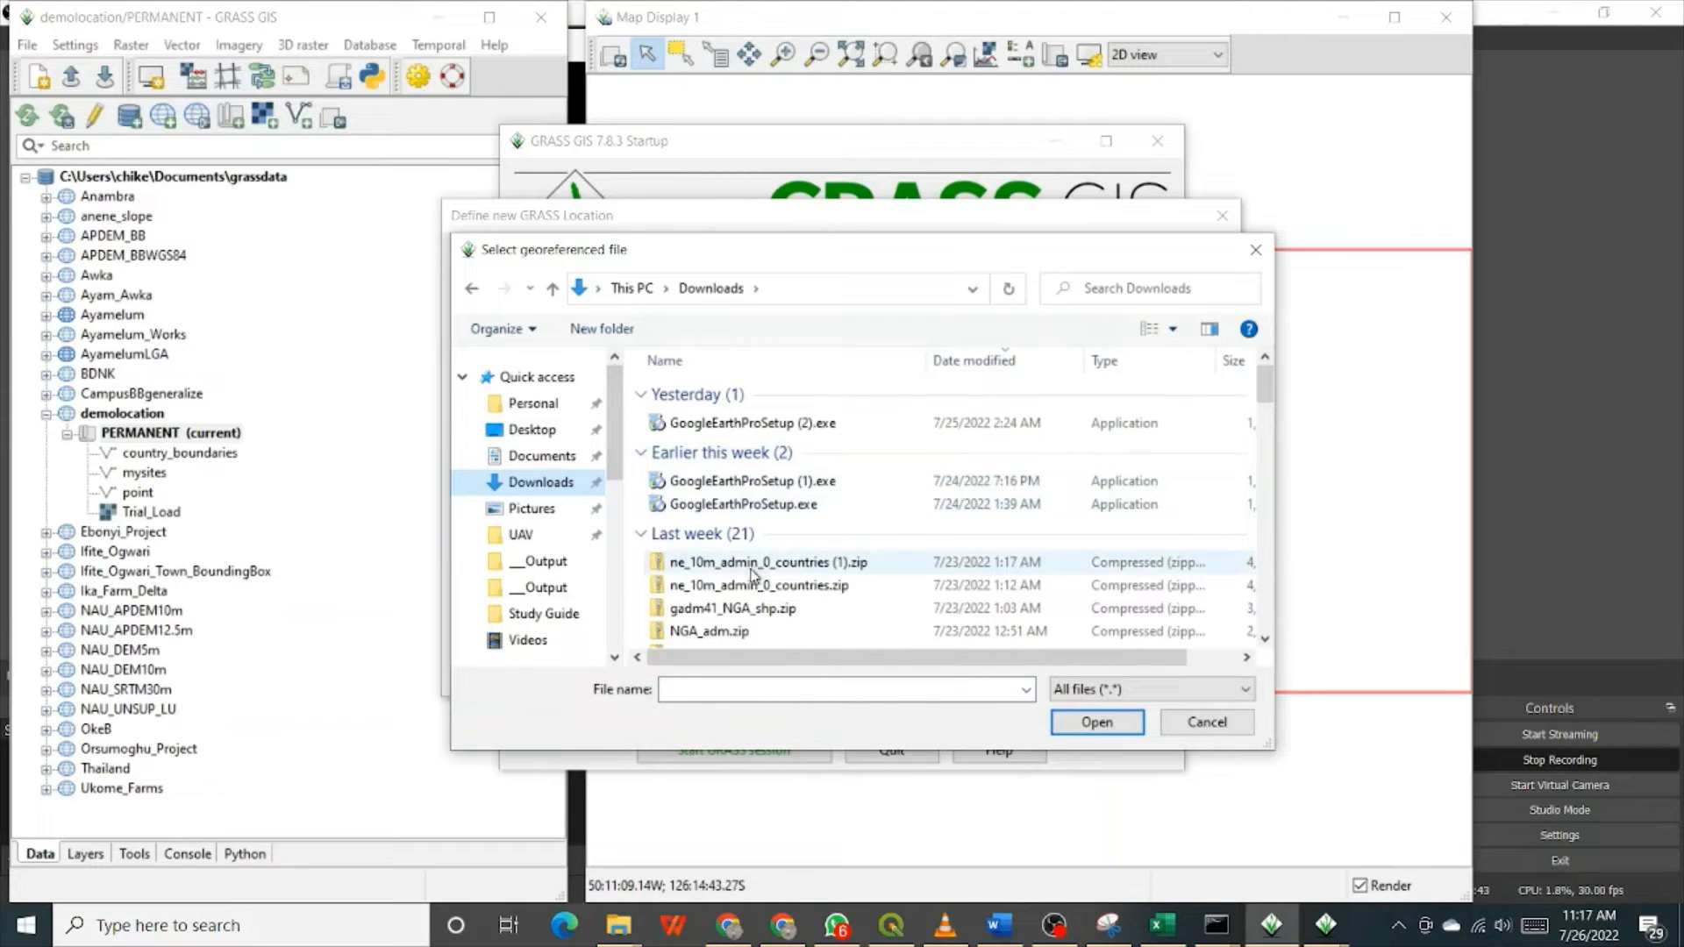
left_click(751, 565)
scroll(751, 576, "down", 5)
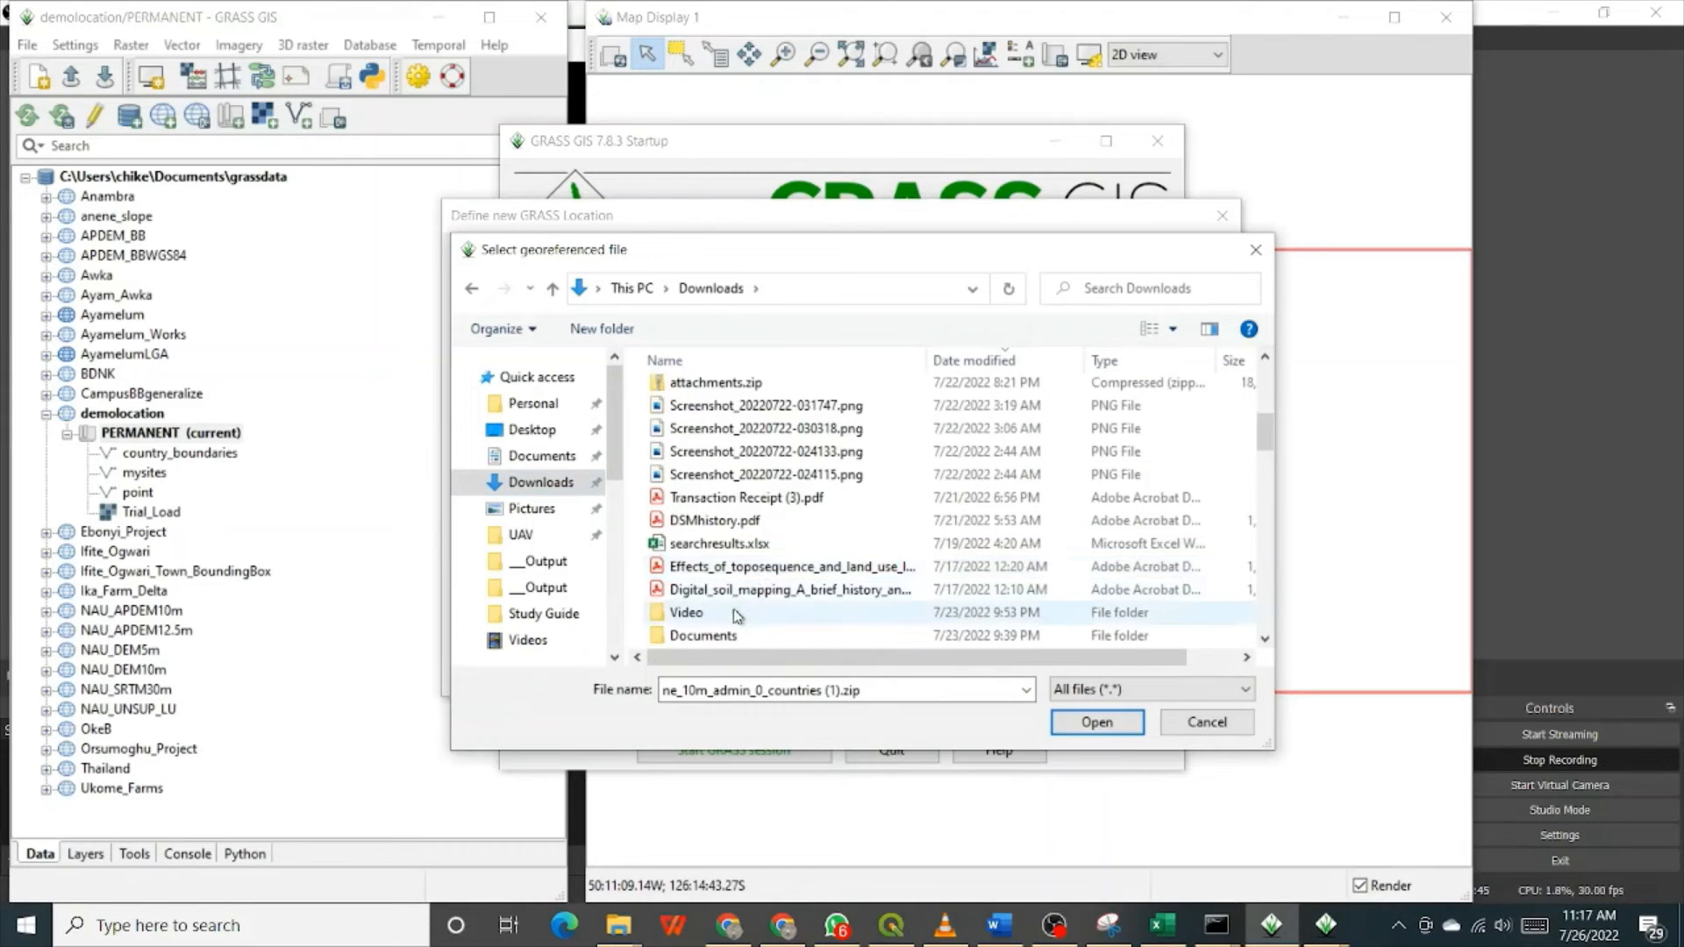
scroll(759, 491, "up", 5)
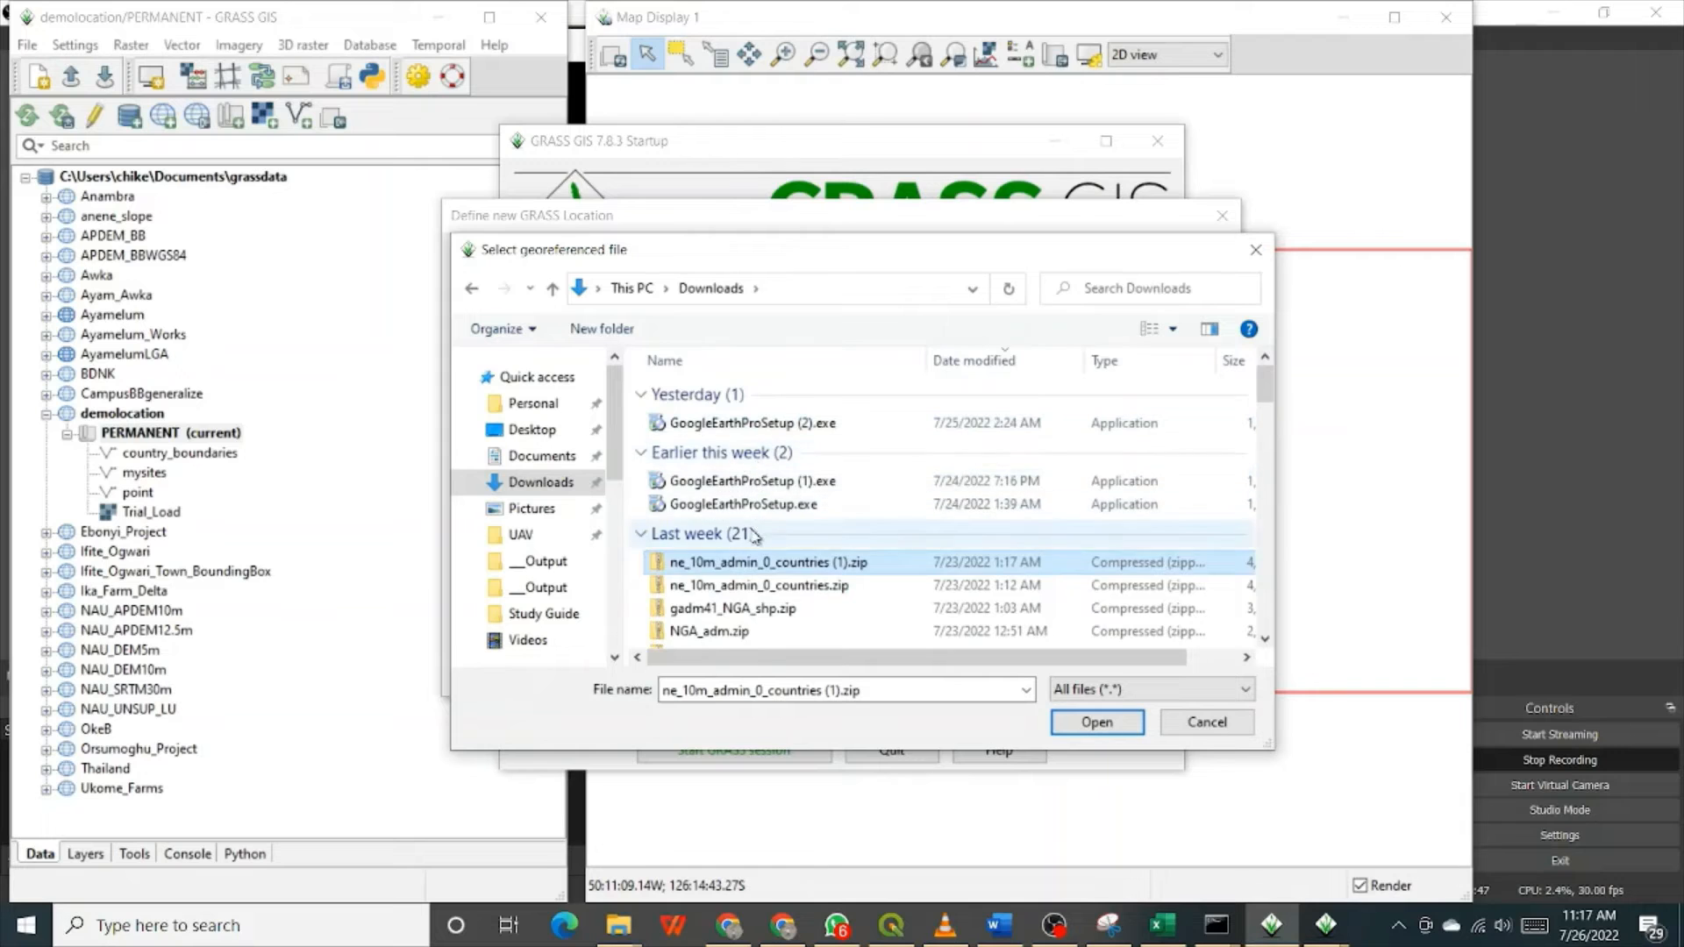
scroll(759, 468, "down", 5)
scroll(756, 533, "down", 10)
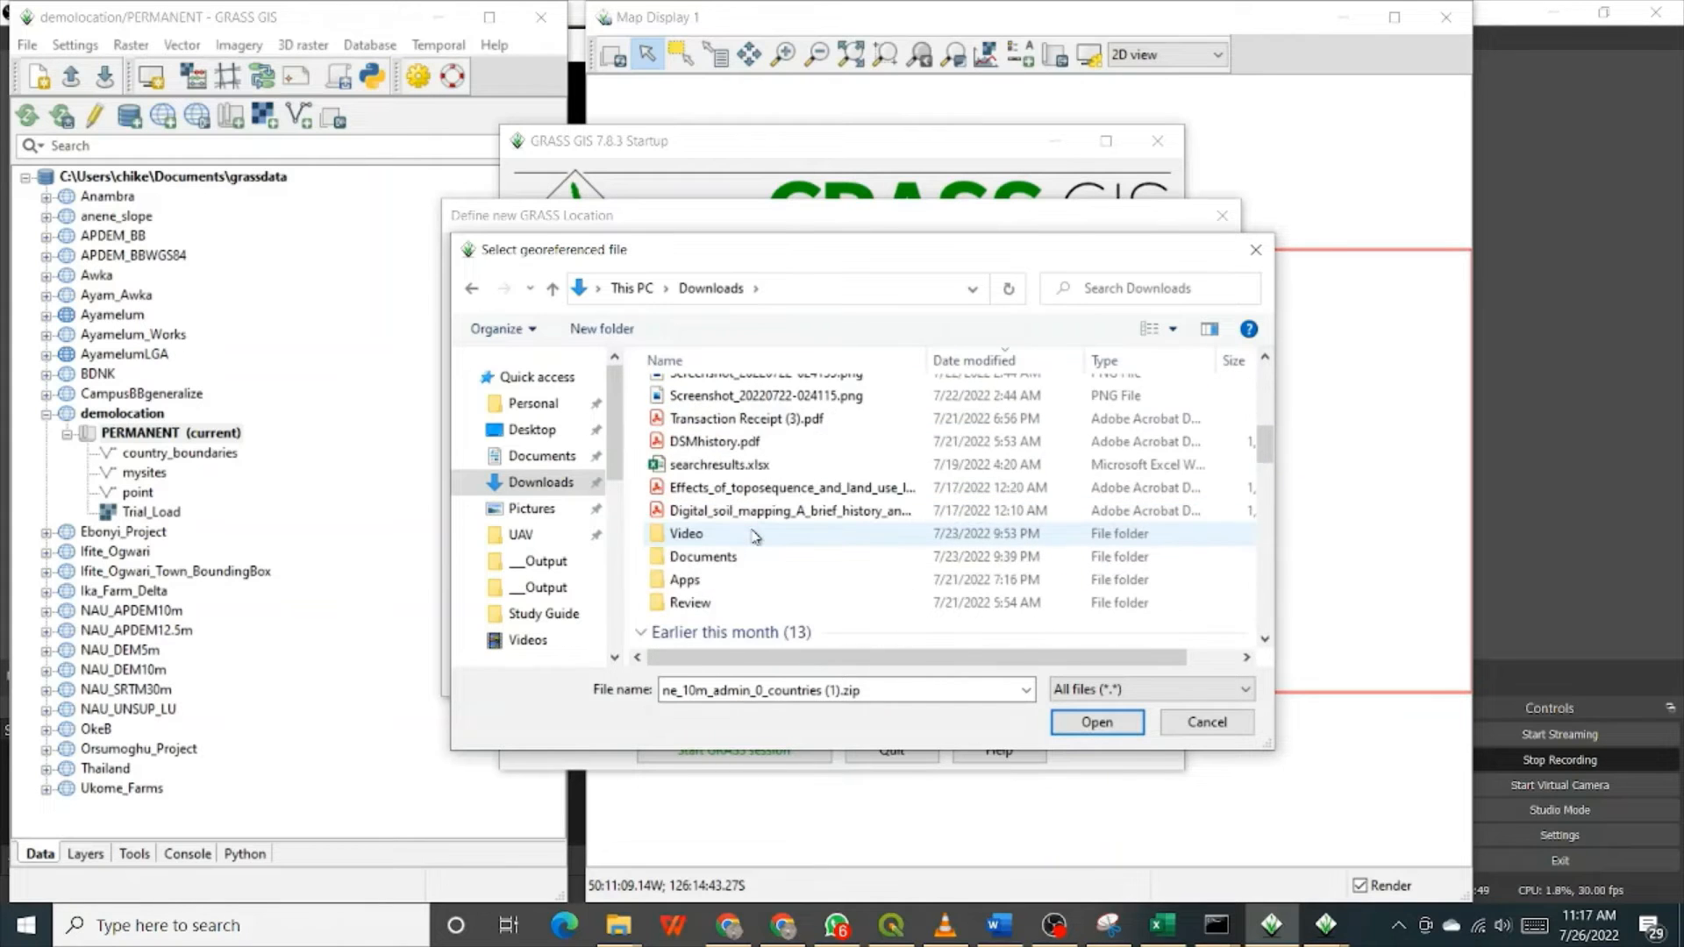
scroll(754, 535, "down", 3)
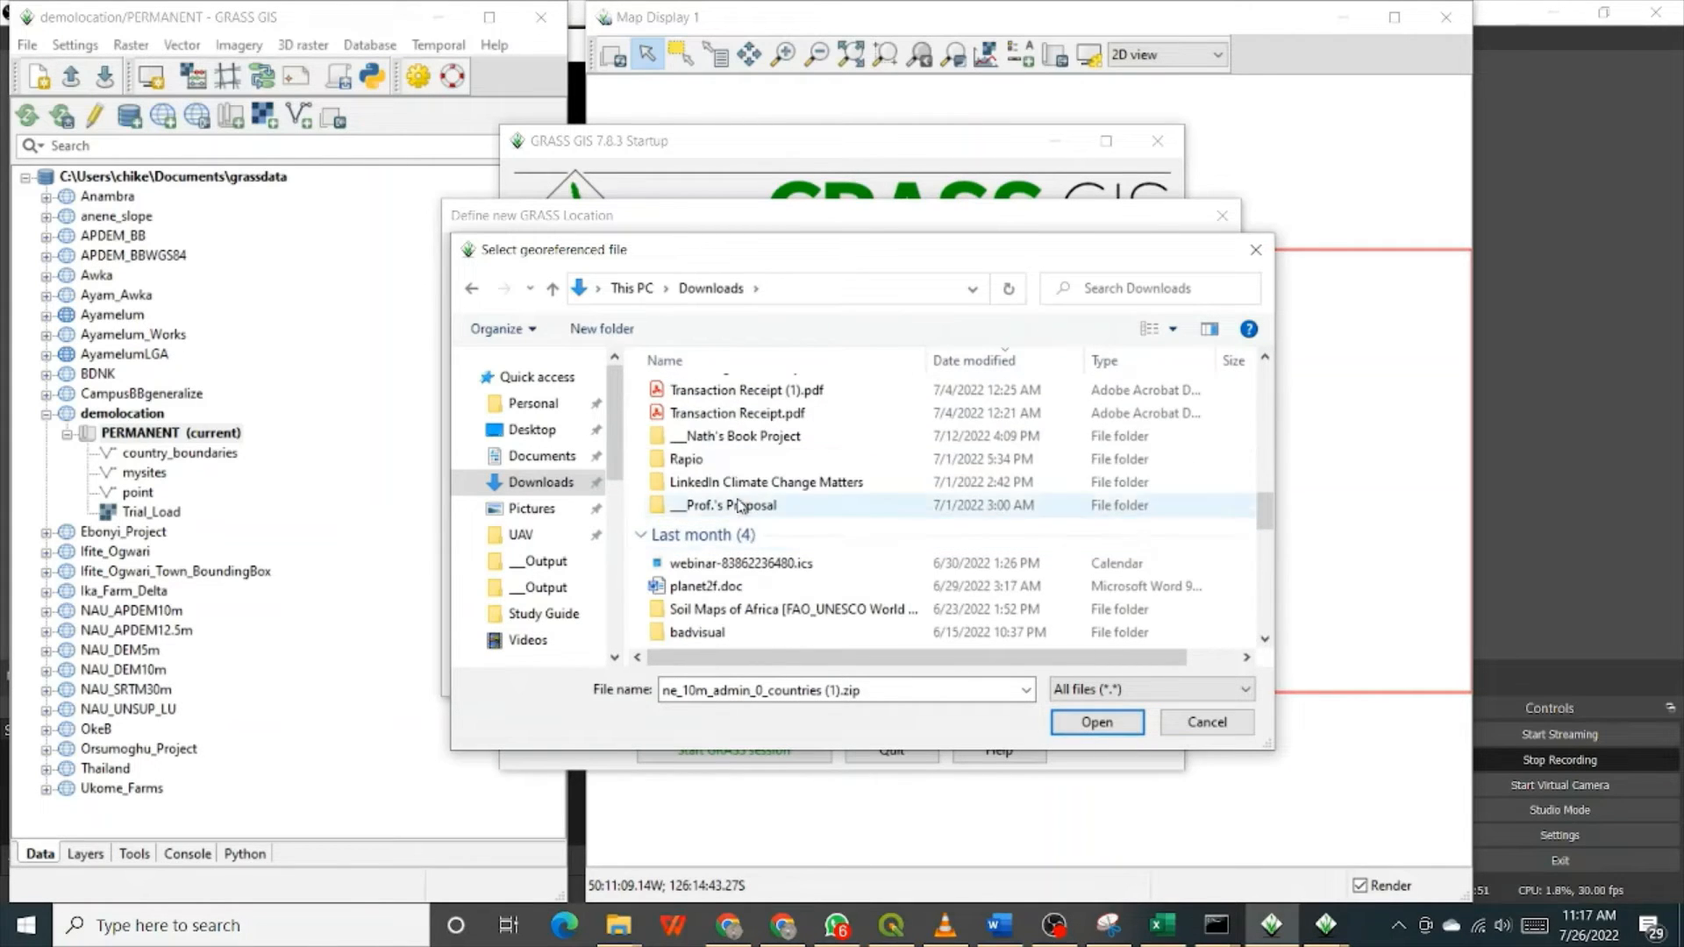
double_click(737, 429)
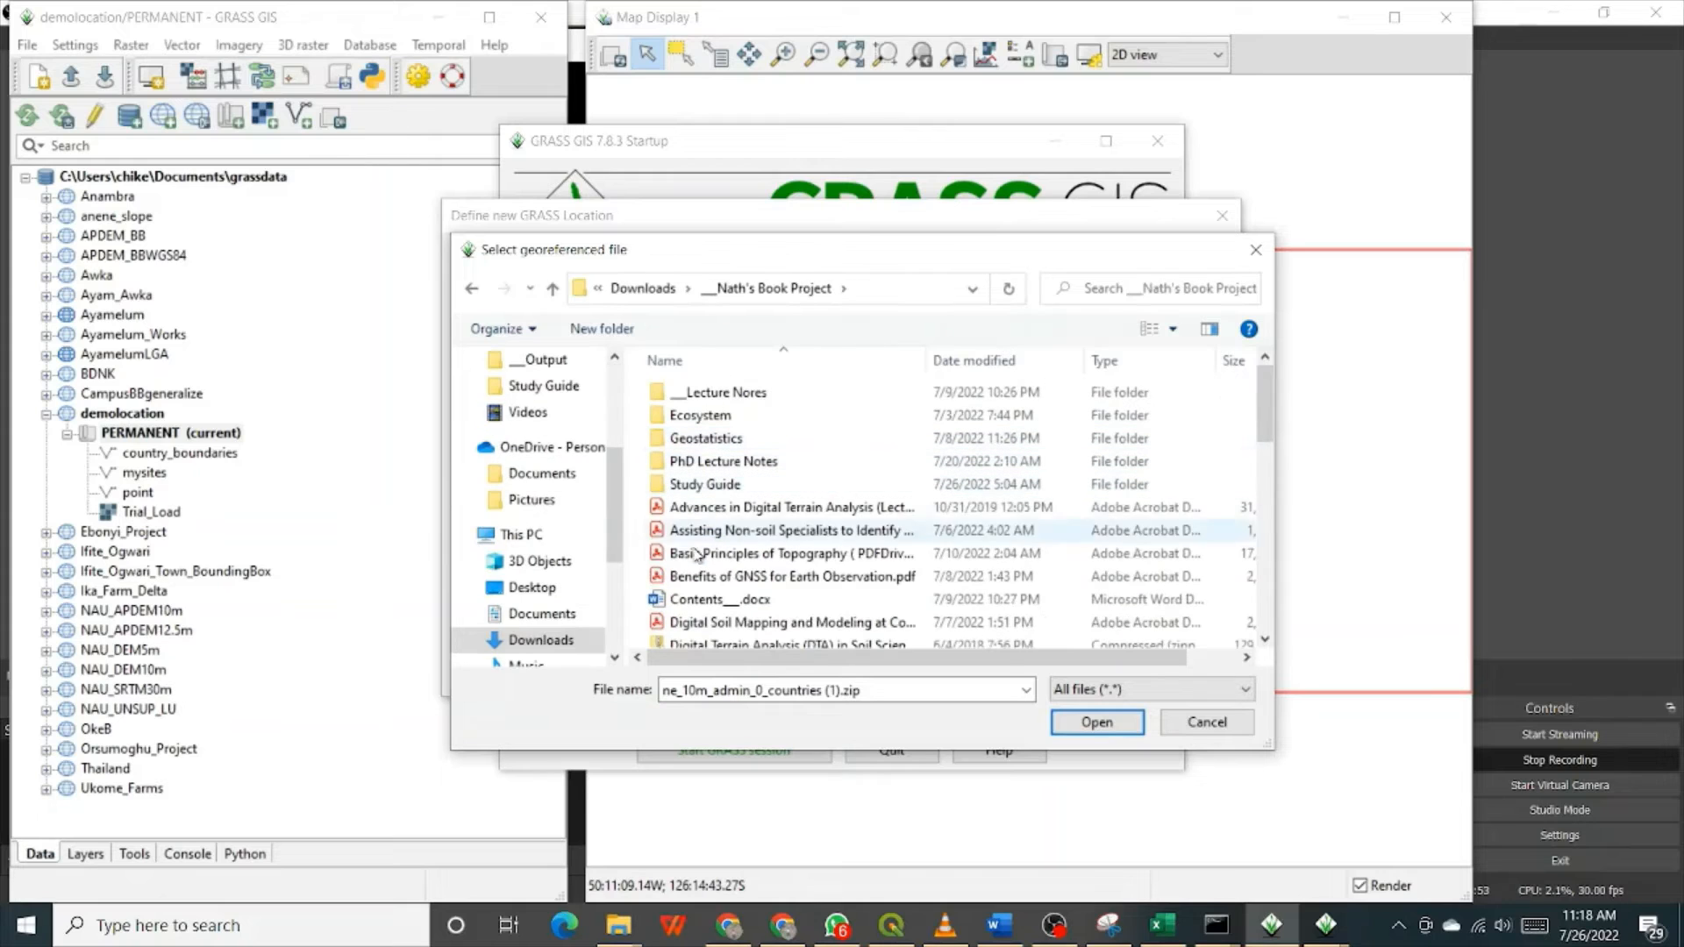
double_click(715, 485)
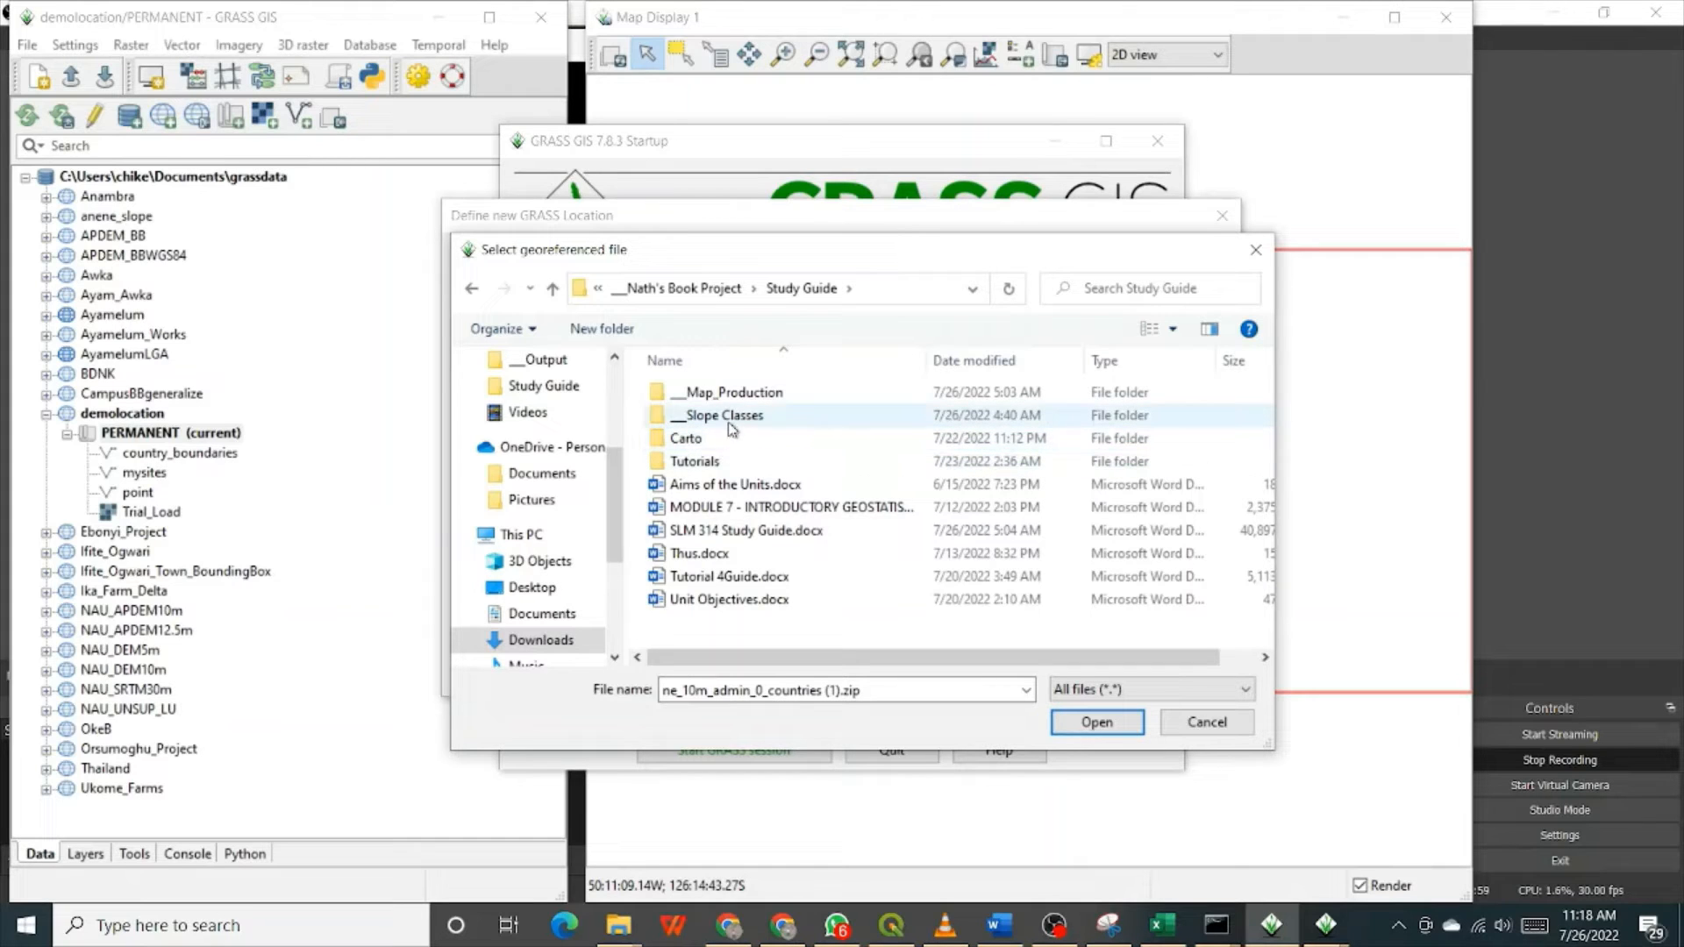
double_click(728, 394)
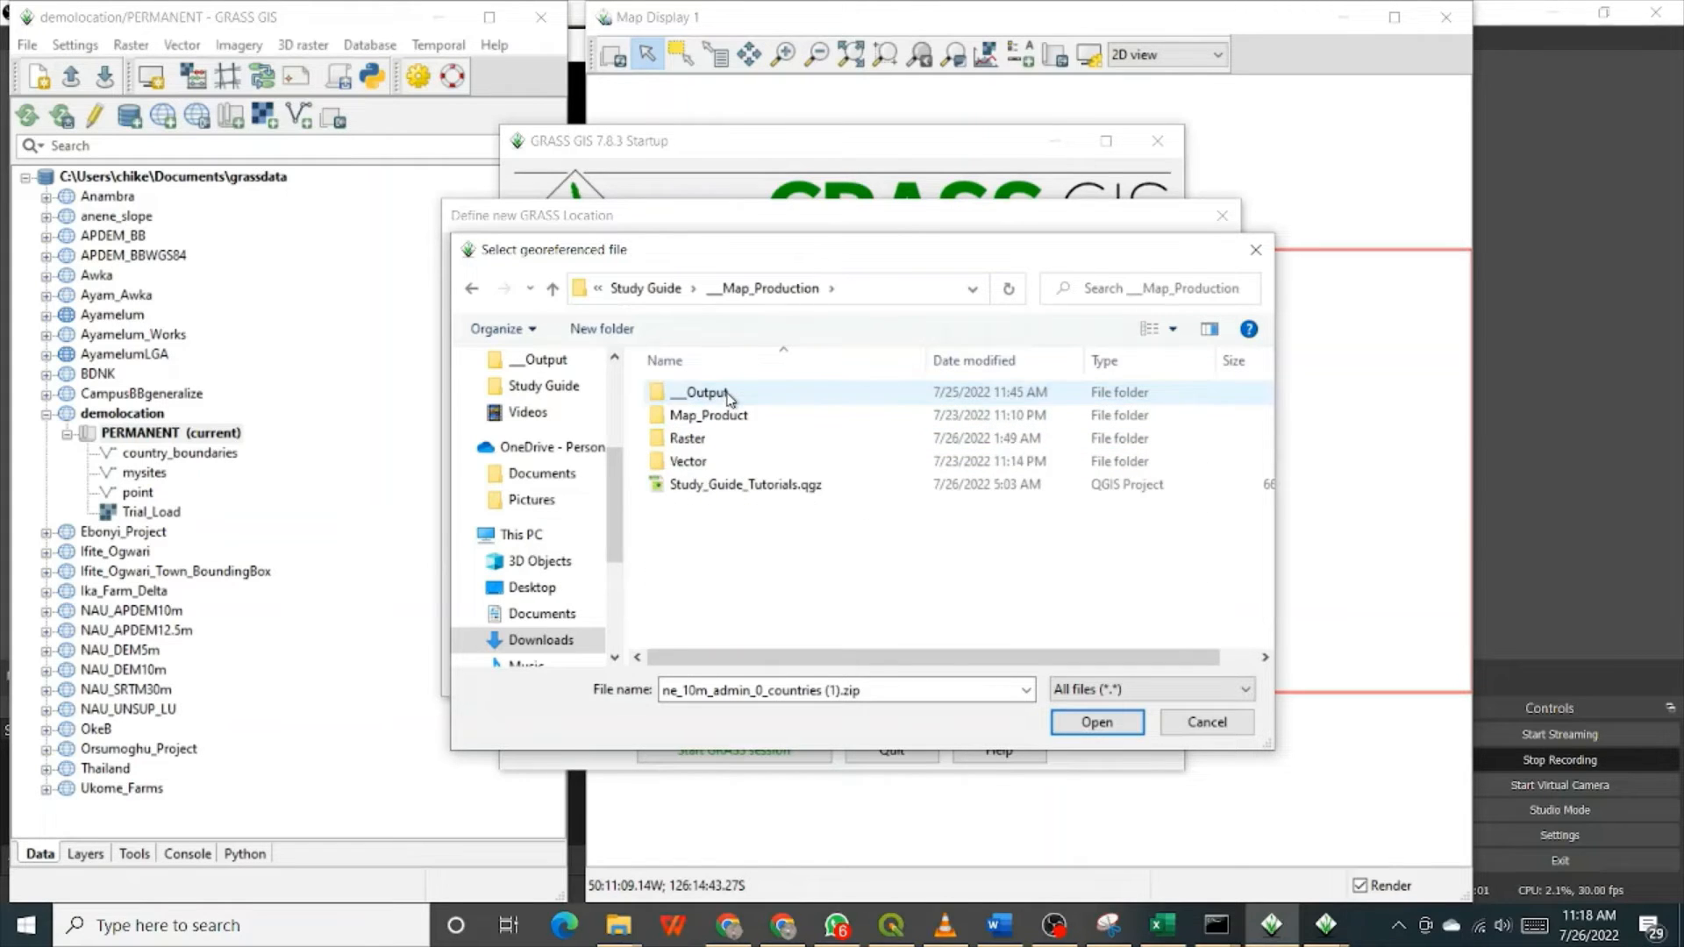
- Choose Anambra_BB_DEM.tif from the Raster folder's ___Output subfolder as the georeferenced file and continue to the location summary
double_click(692, 438)
double_click(701, 441)
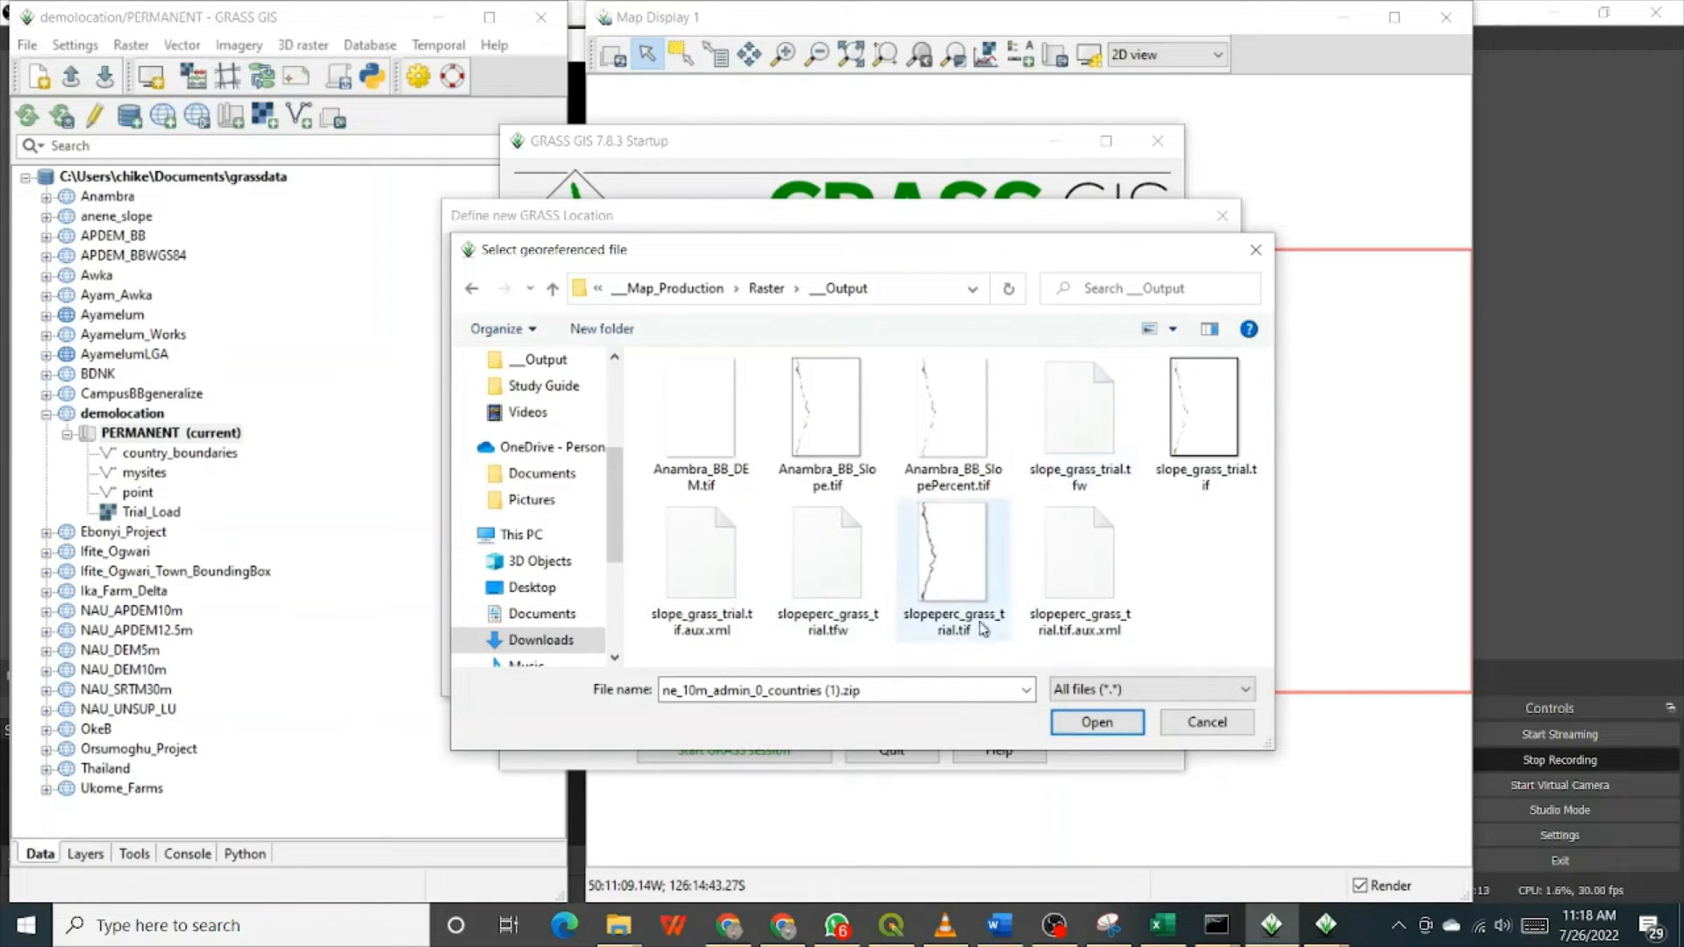
left_click(701, 449)
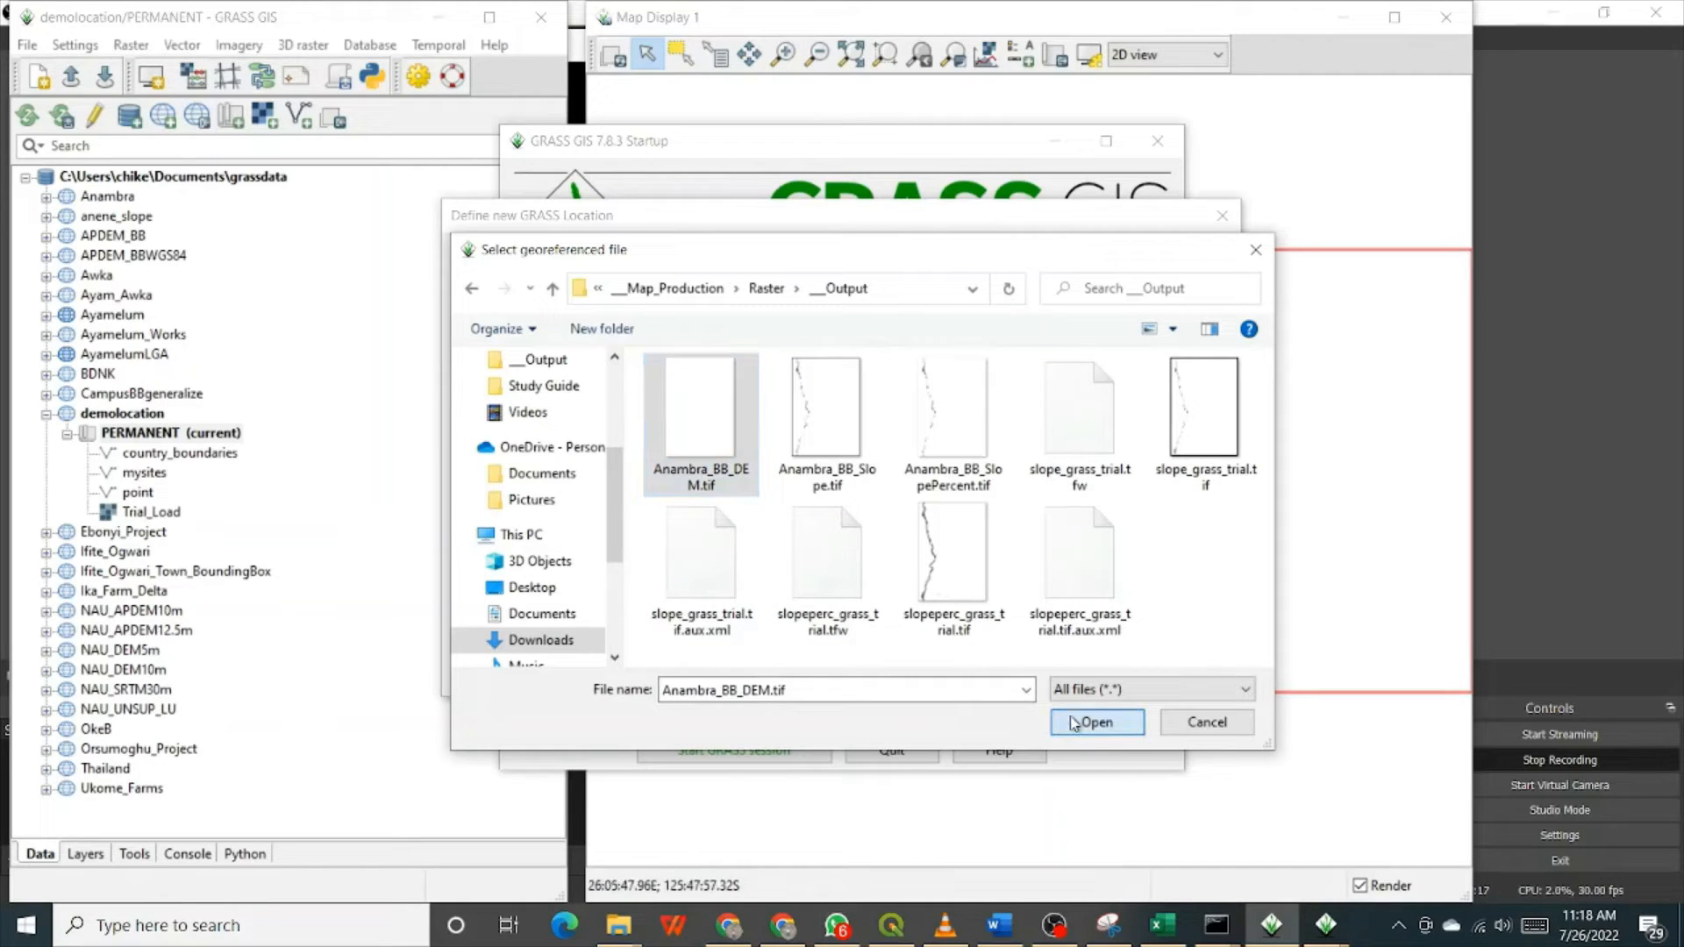
left_click(1075, 724)
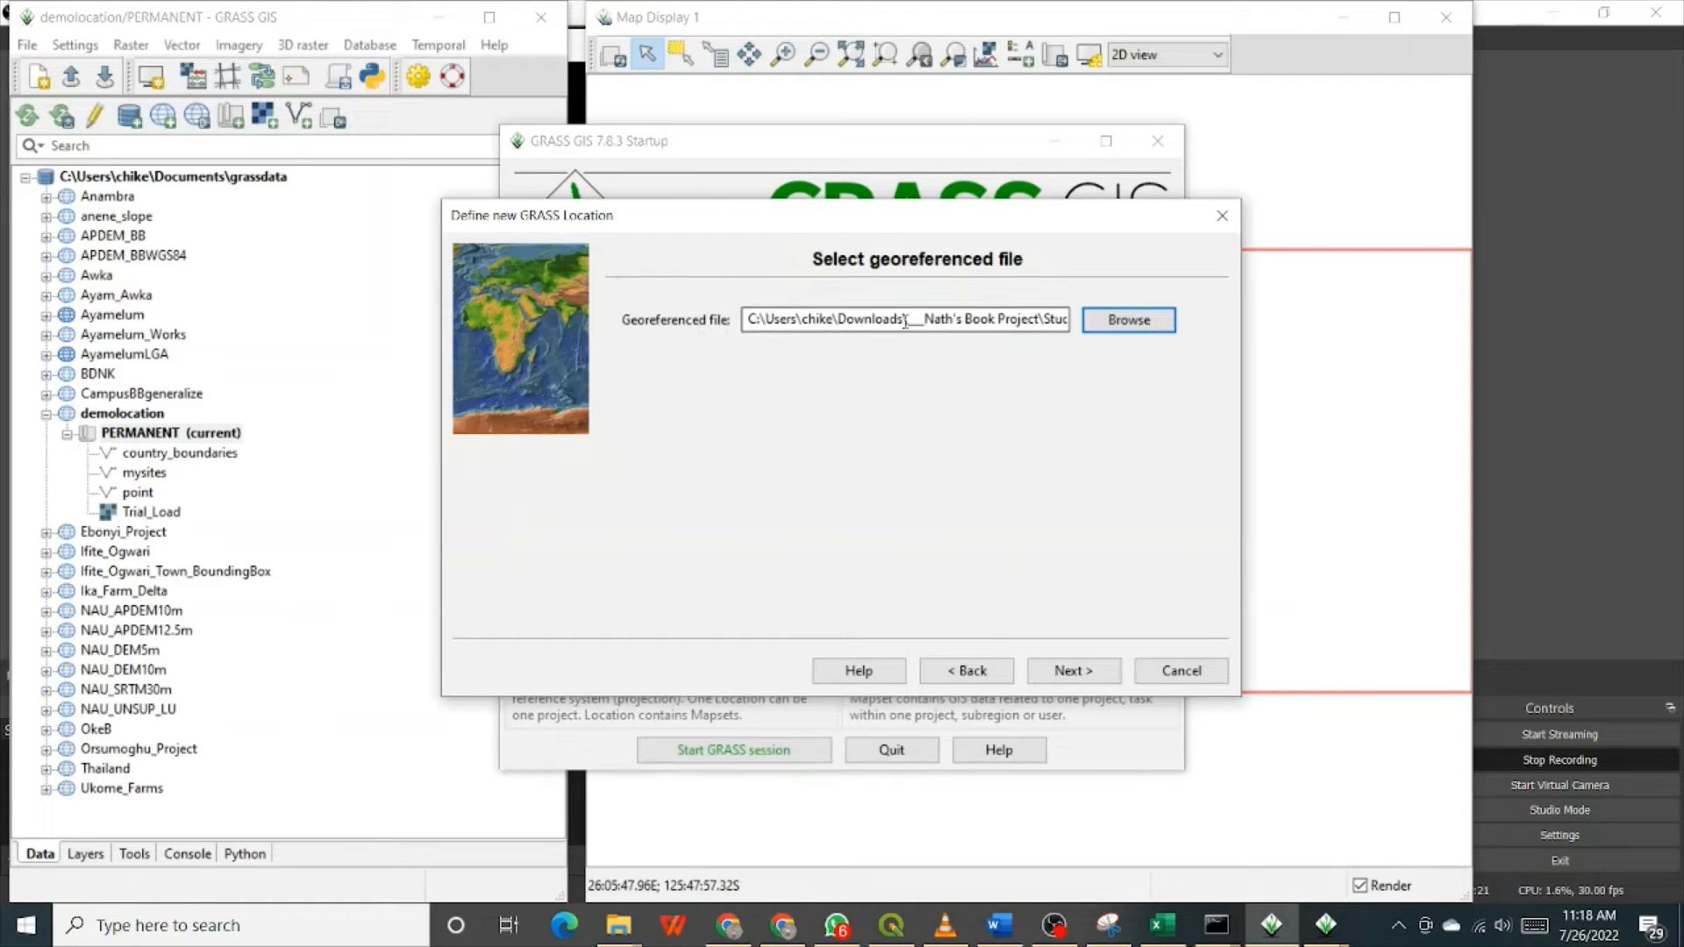
left_click(1090, 673)
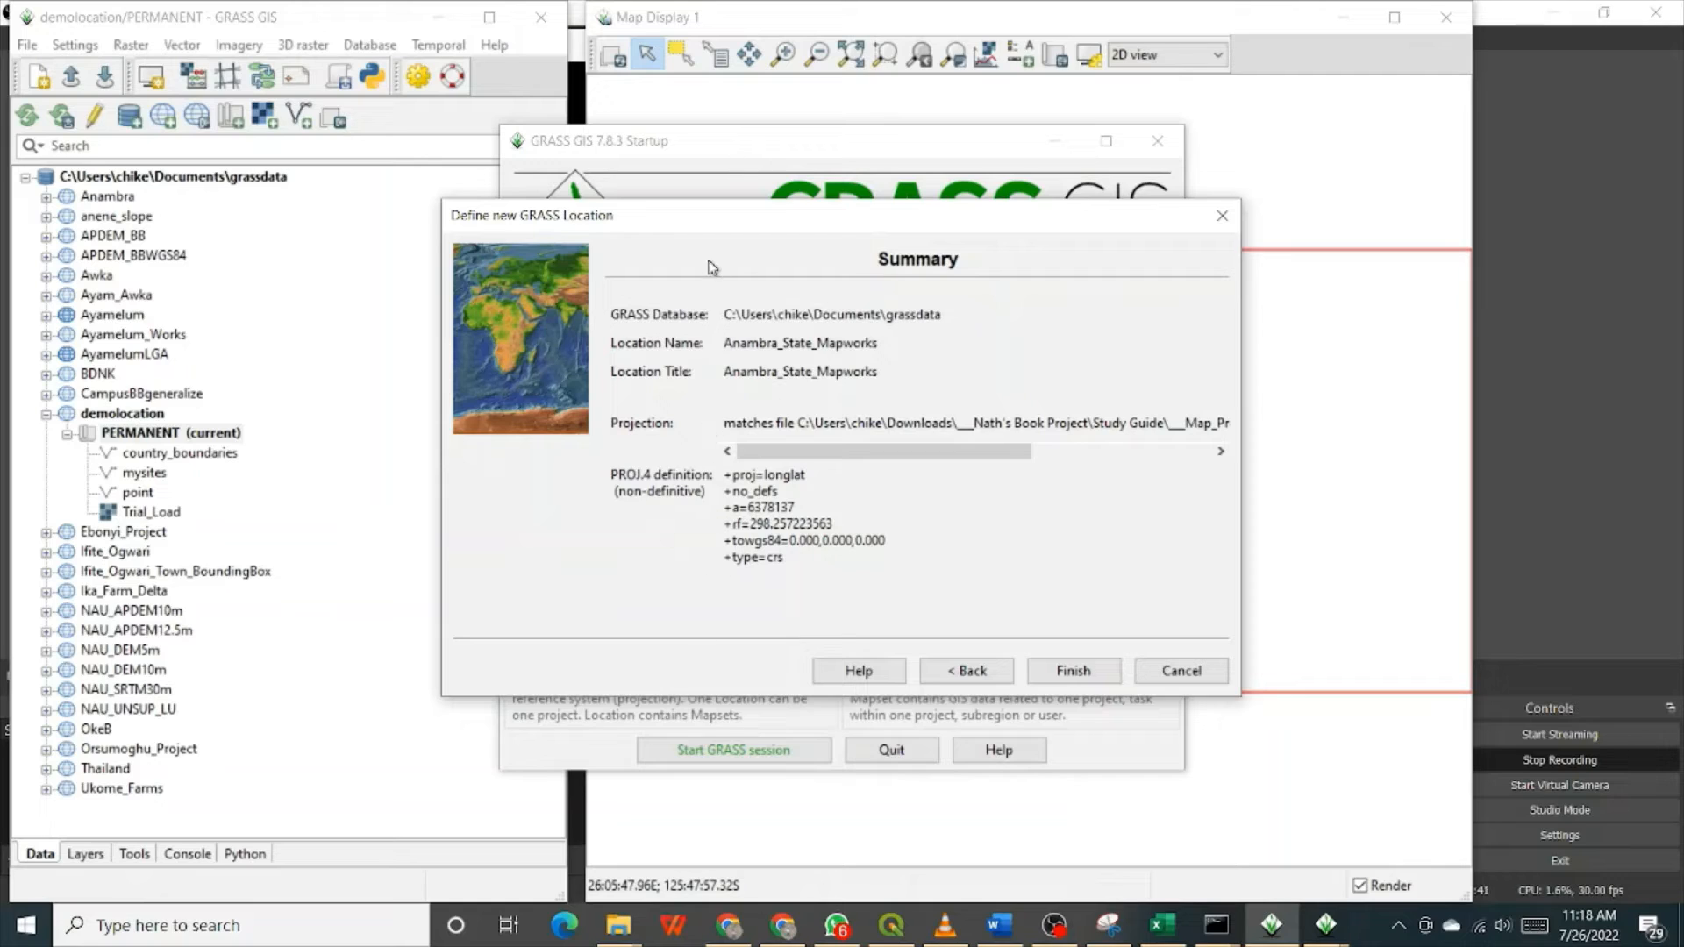
- Finish creating the location and import Anambra_BB_DEM.tif into it
left_click(1093, 677)
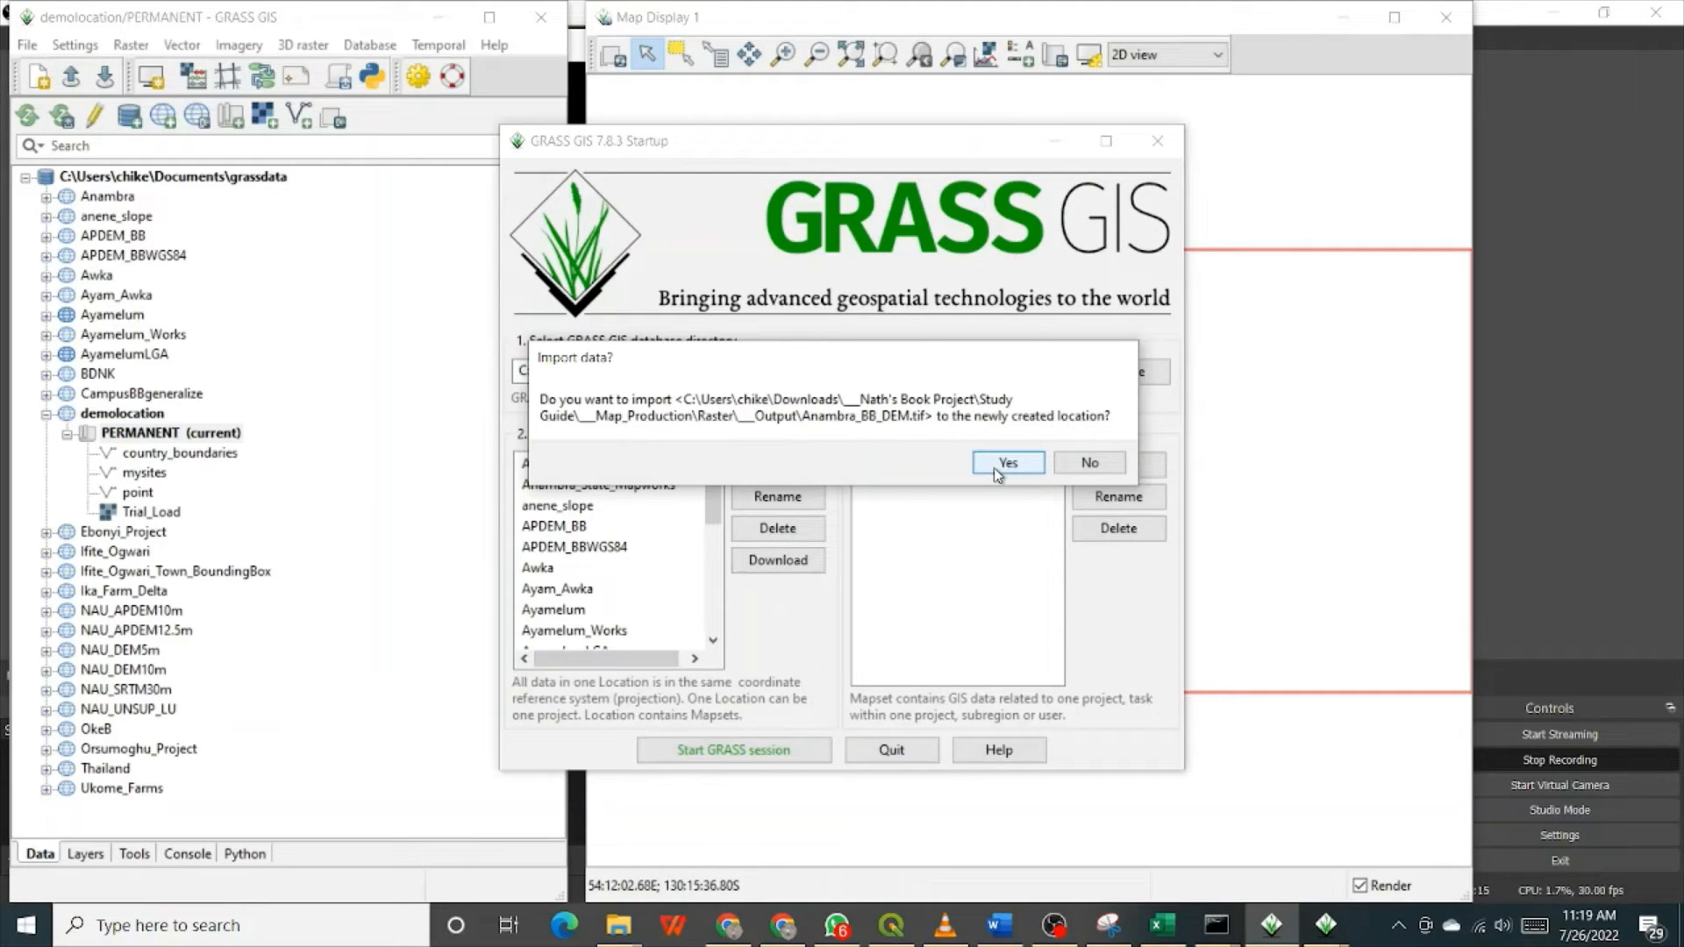
left_click(1026, 461)
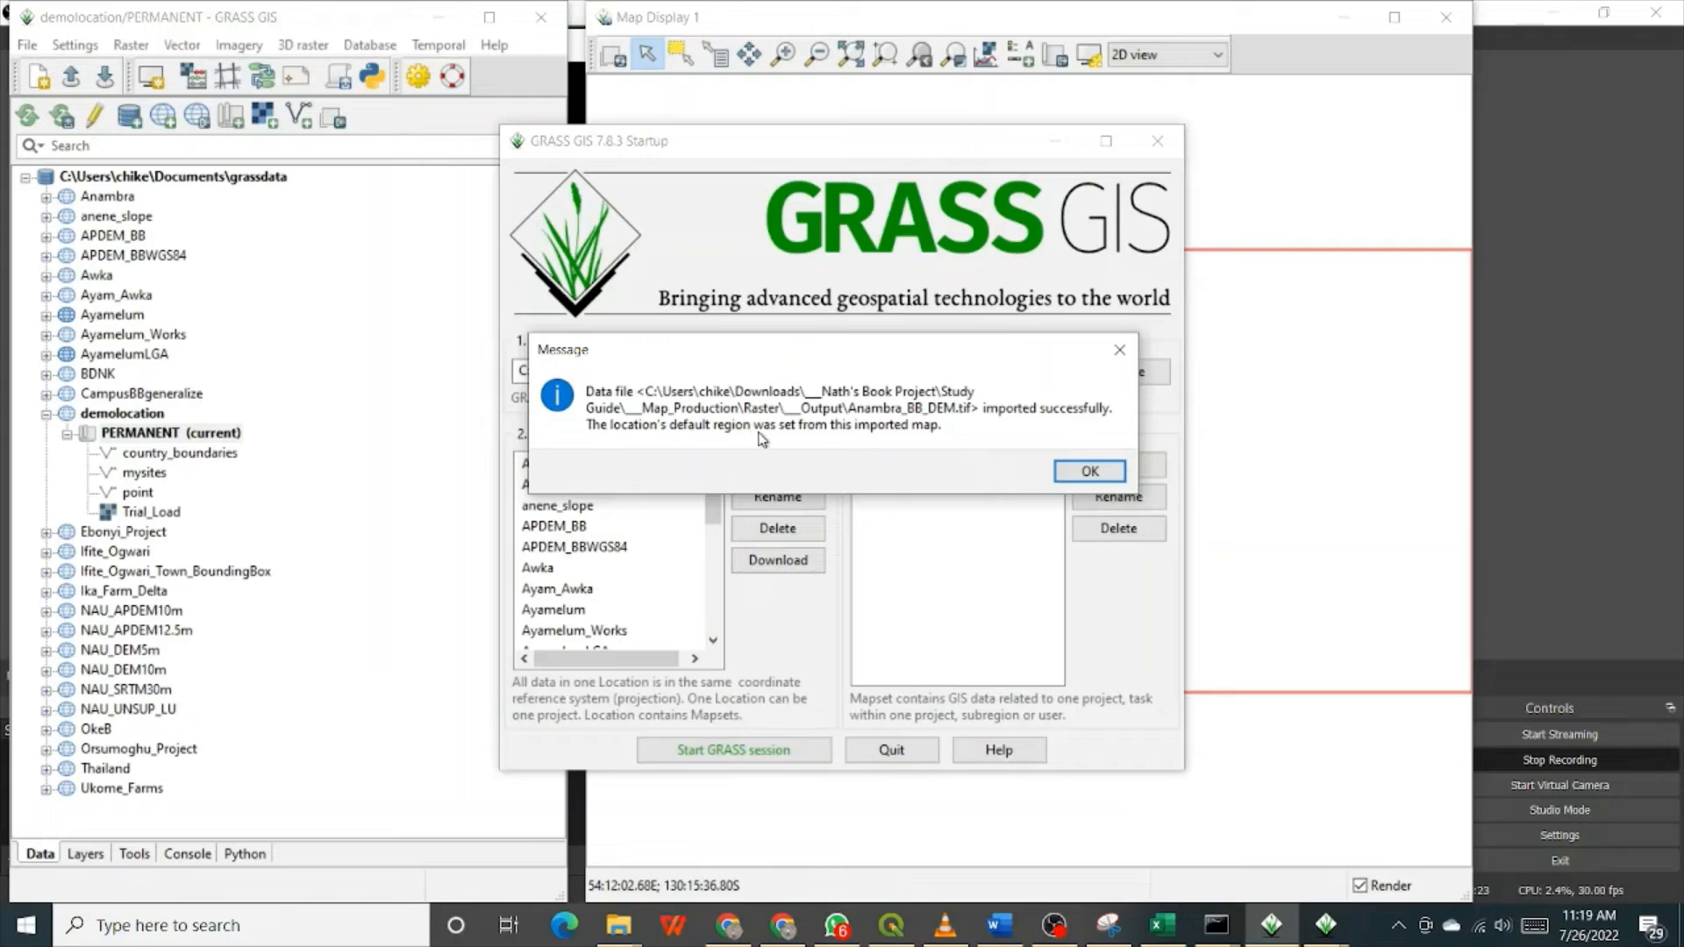
left_click(1088, 473)
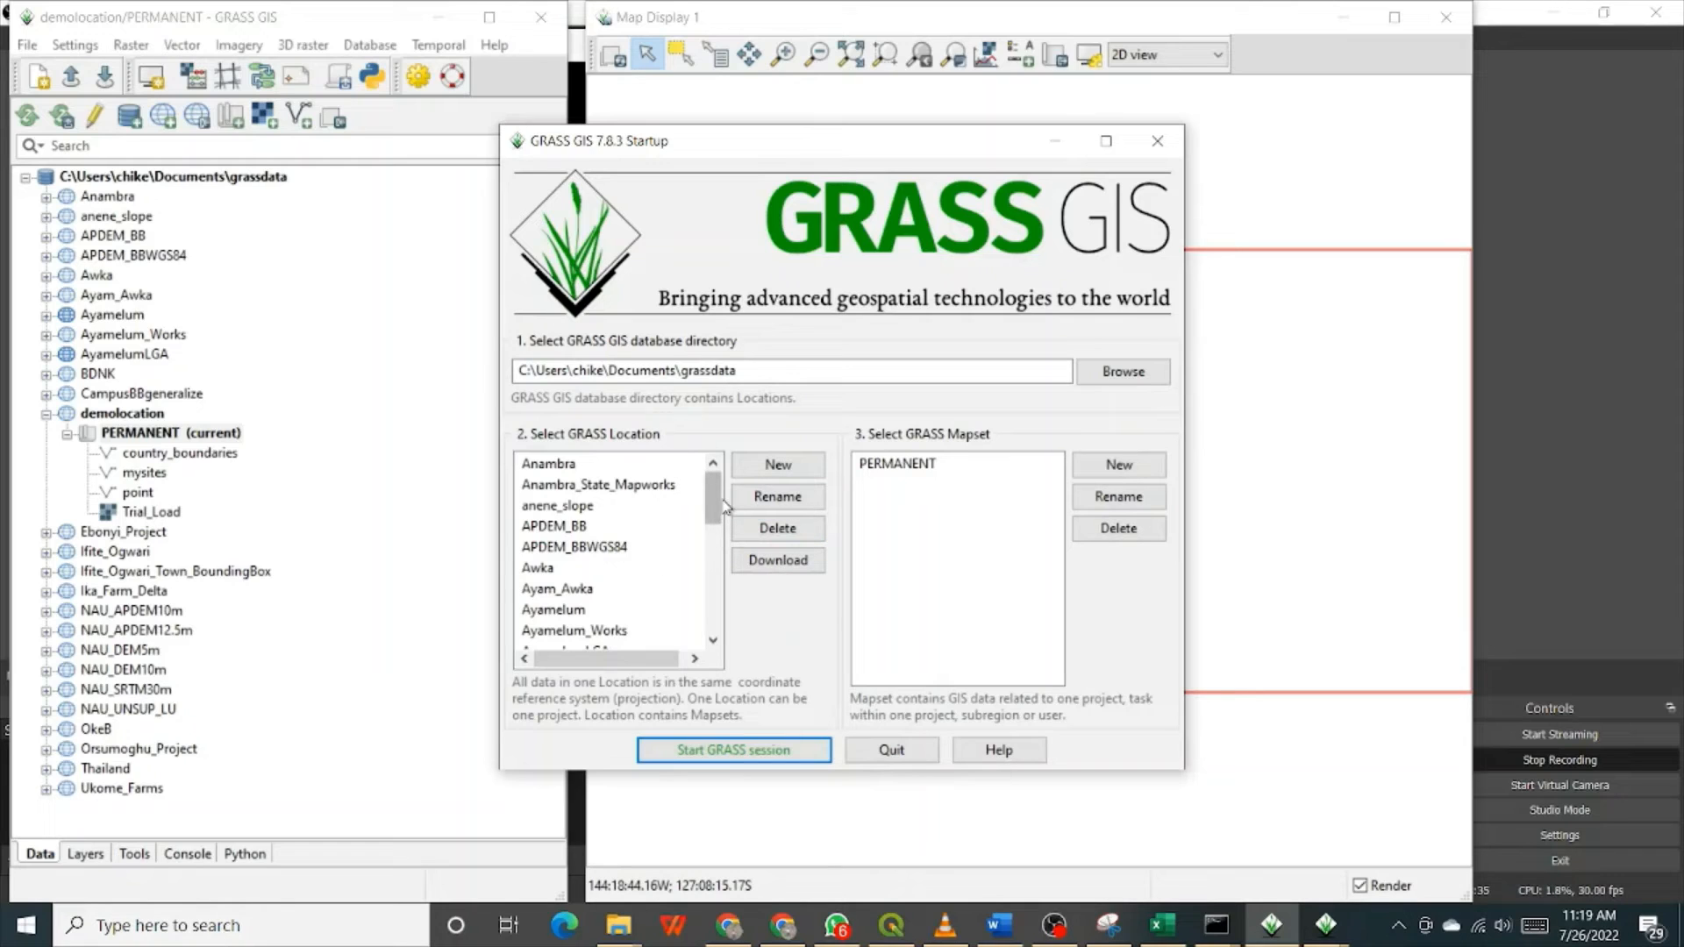
- Start a GRASS session in the Anambra_State_Mapworks location
left_click_drag(717, 499, 697, 458)
left_click(629, 488)
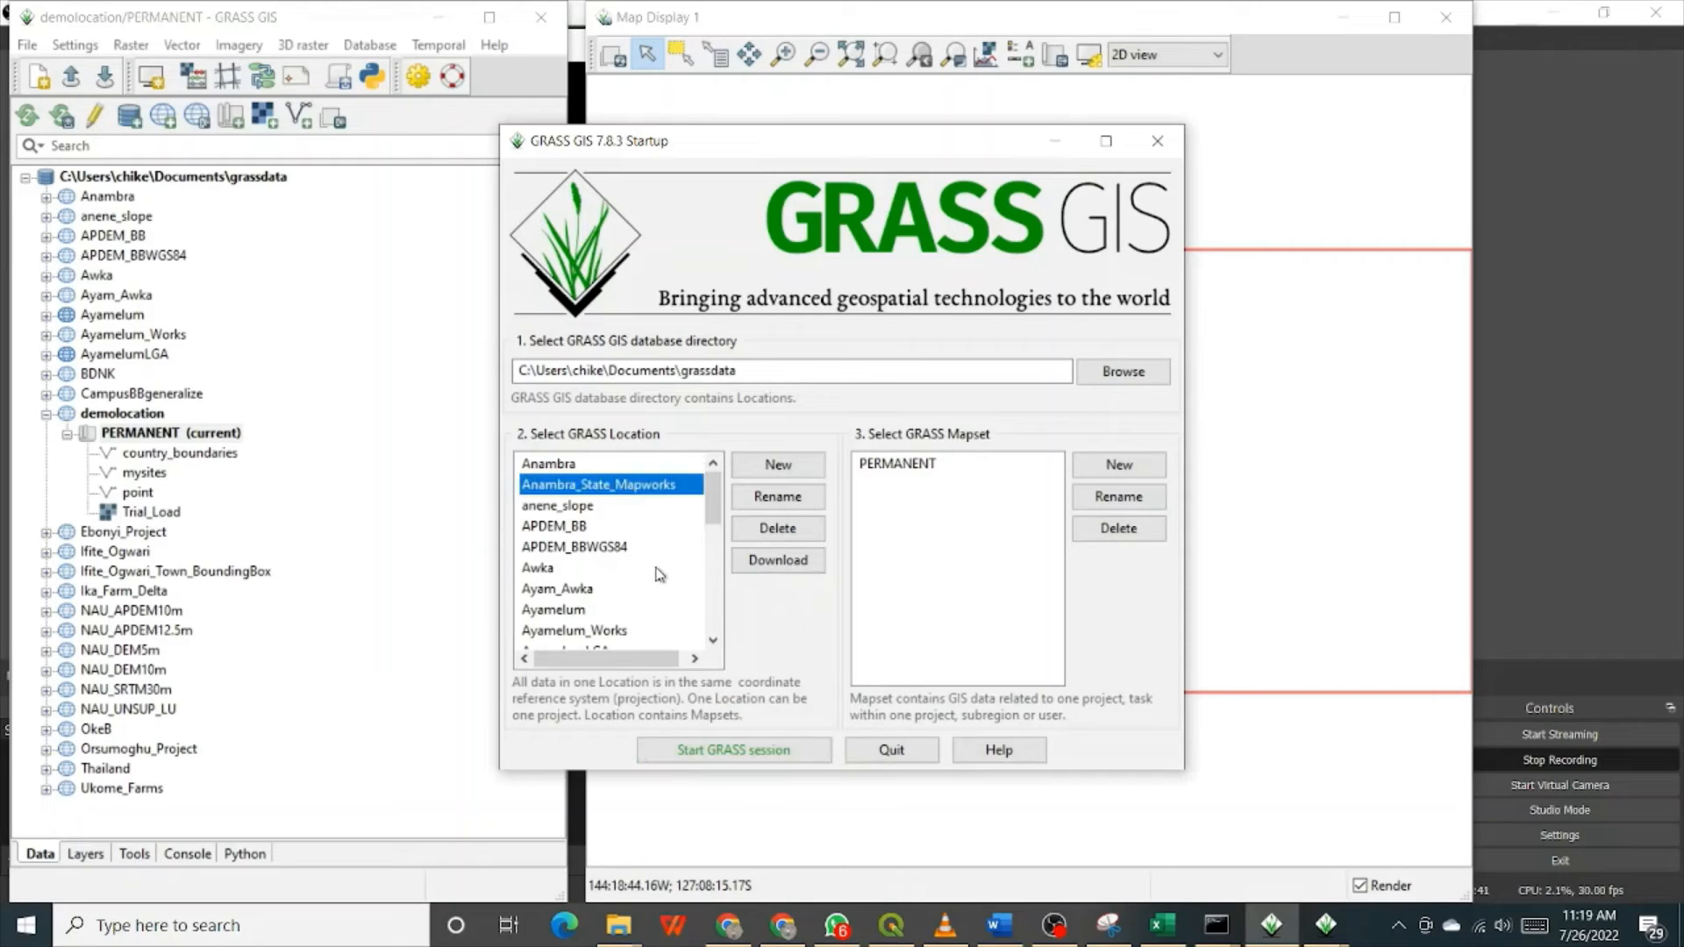
mouse_move(593, 936)
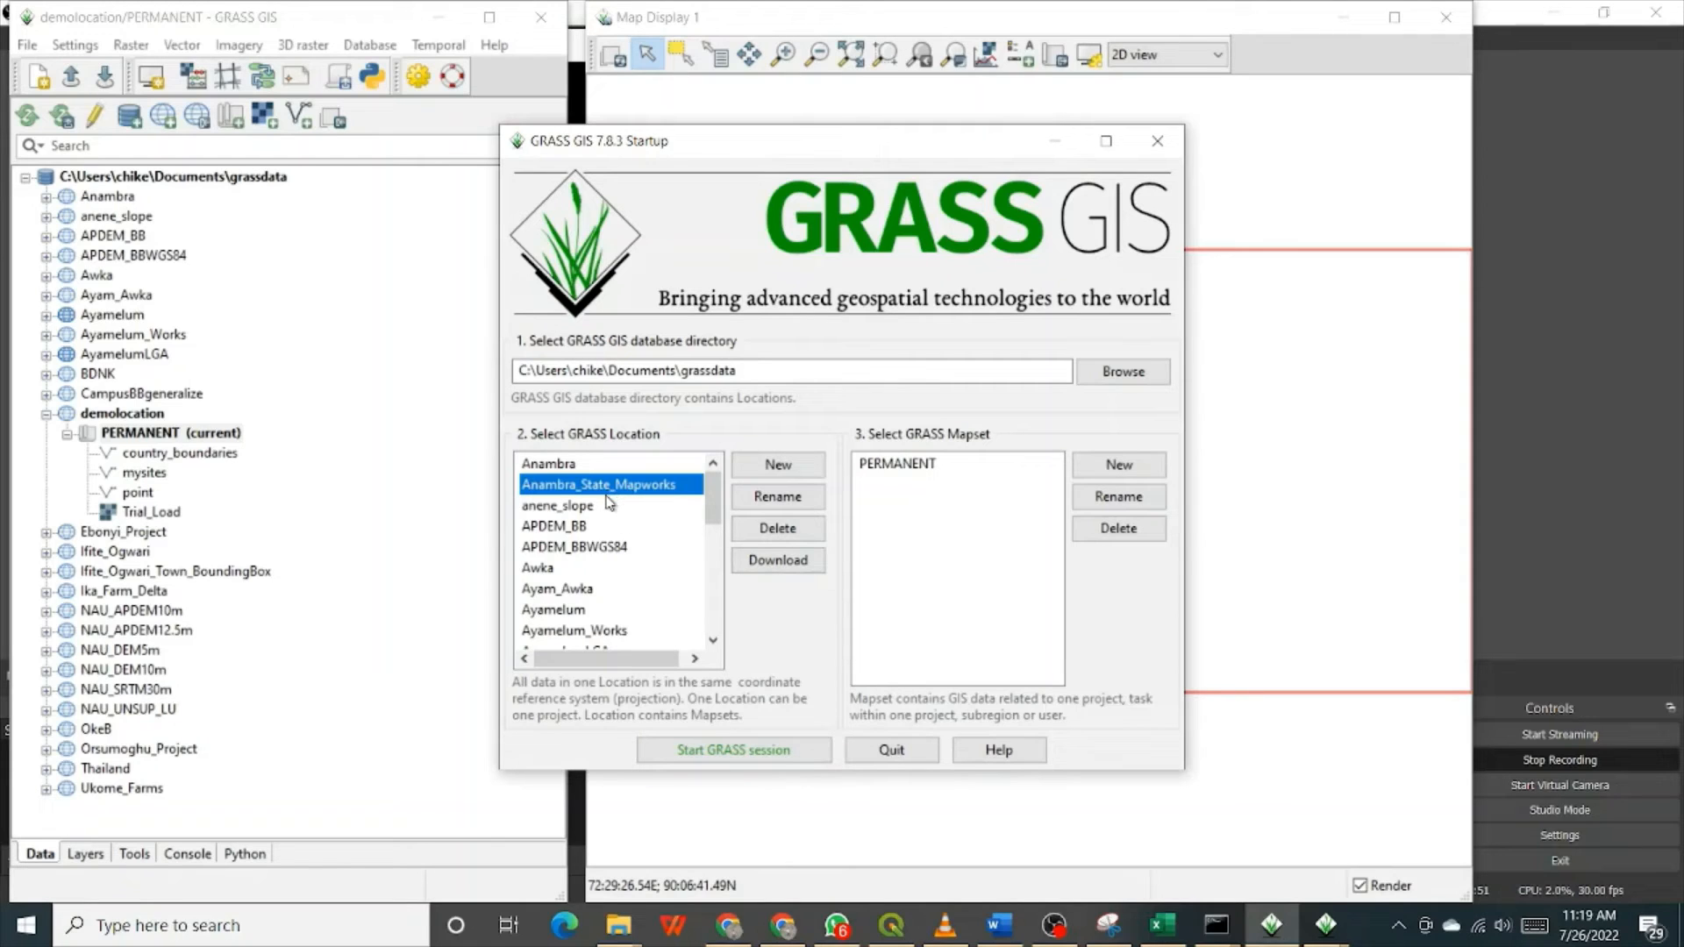
left_click(797, 754)
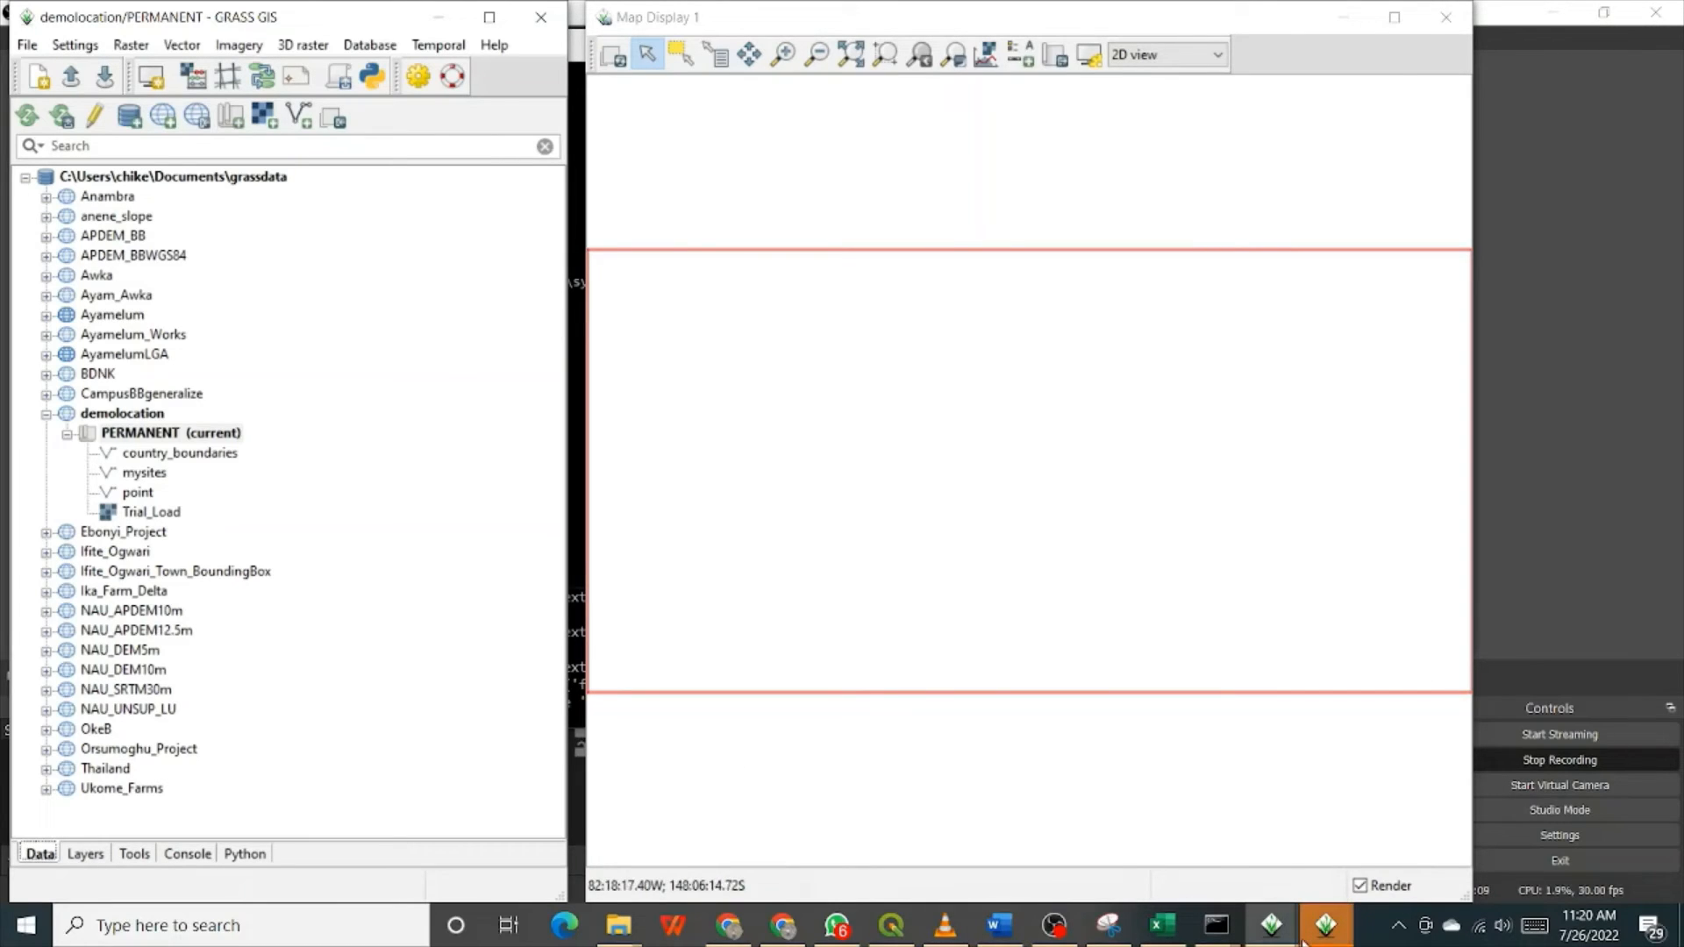
- Bring the new session's Layer Manager and Map Display to the front and stretch both windows to full screen height
mouse_move(1322, 931)
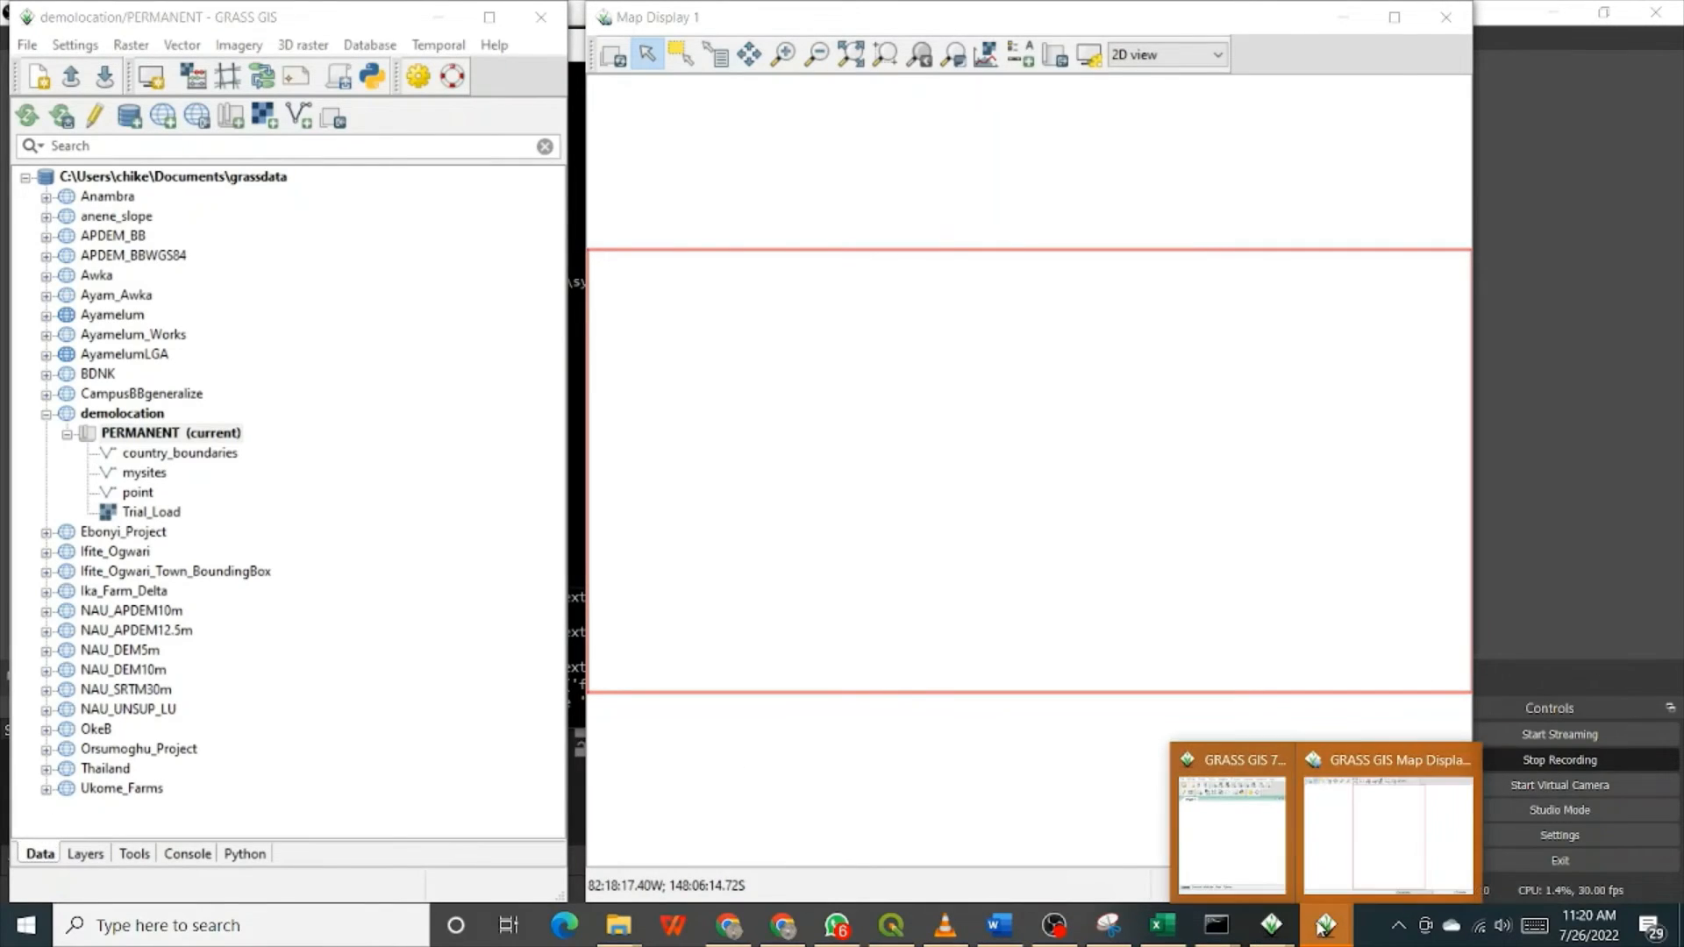
left_click(1237, 853)
left_click(1351, 838)
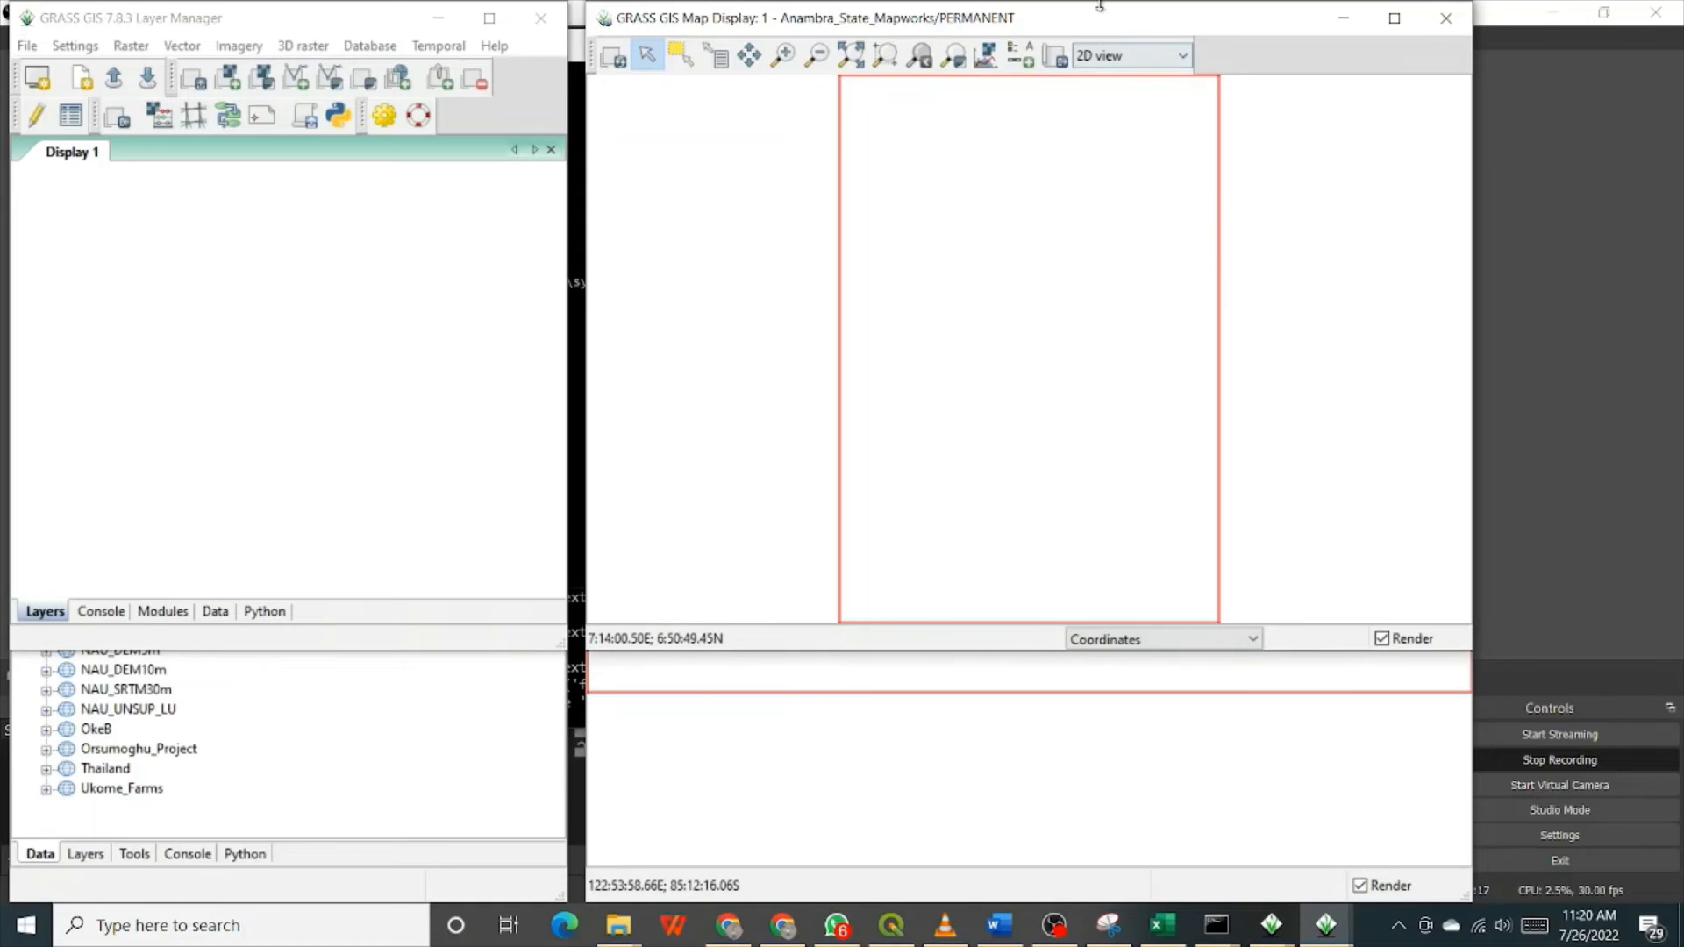
left_click_drag(1138, 3, 1136, 629)
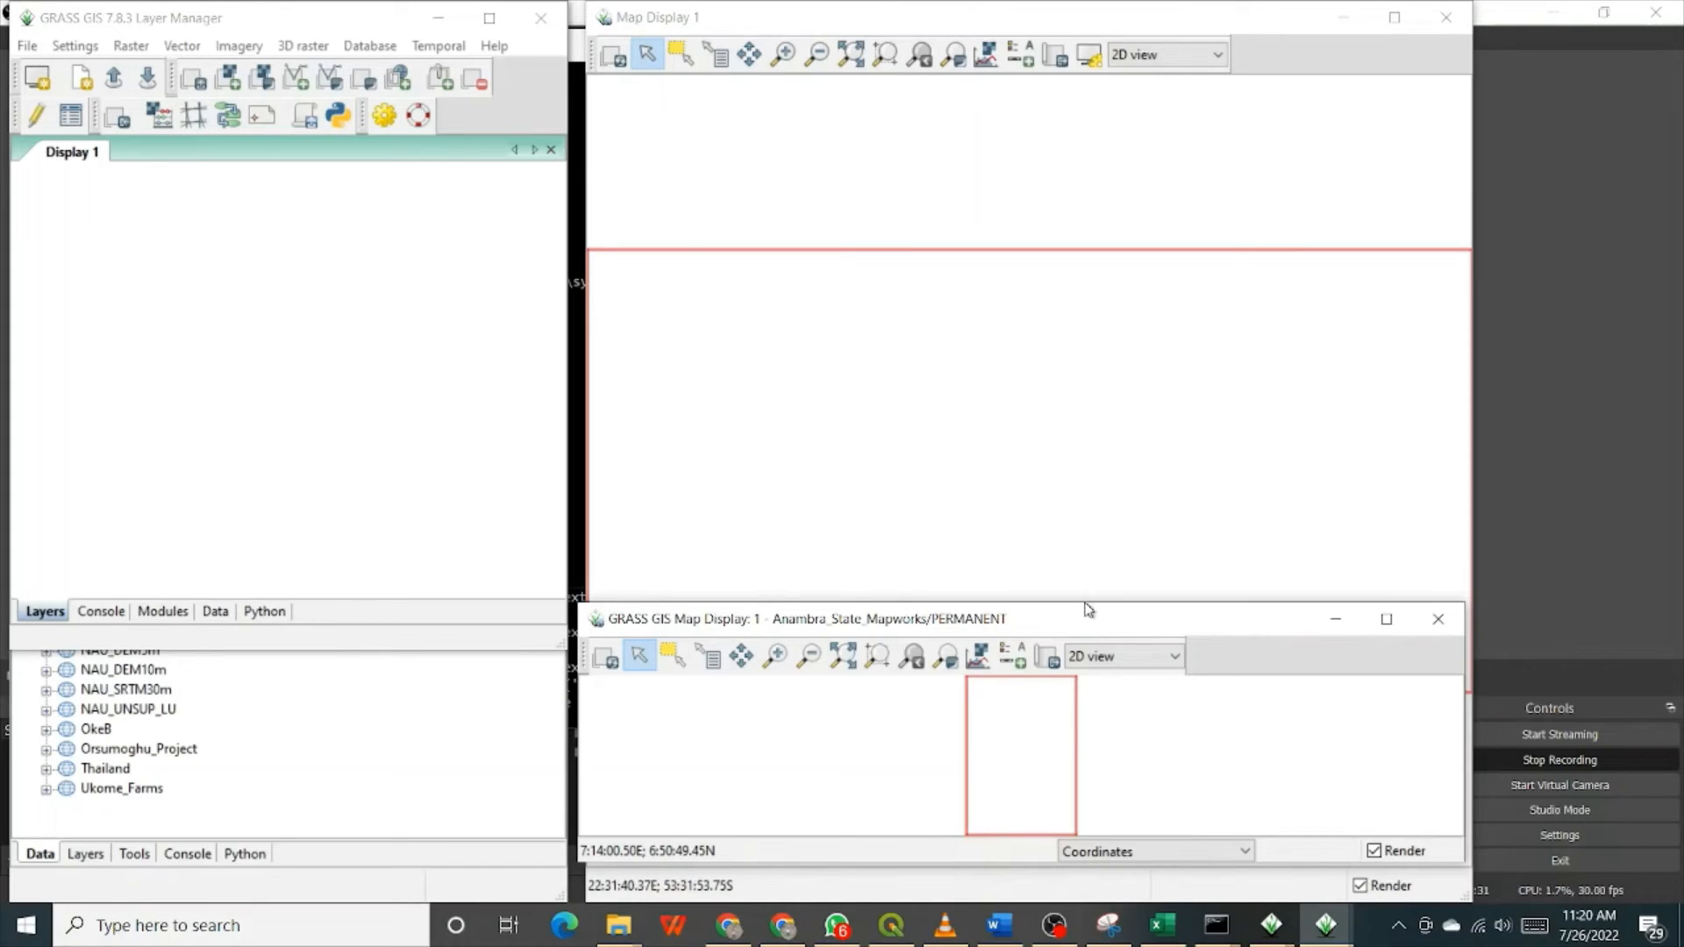
left_click_drag(1087, 607, 1120, 4)
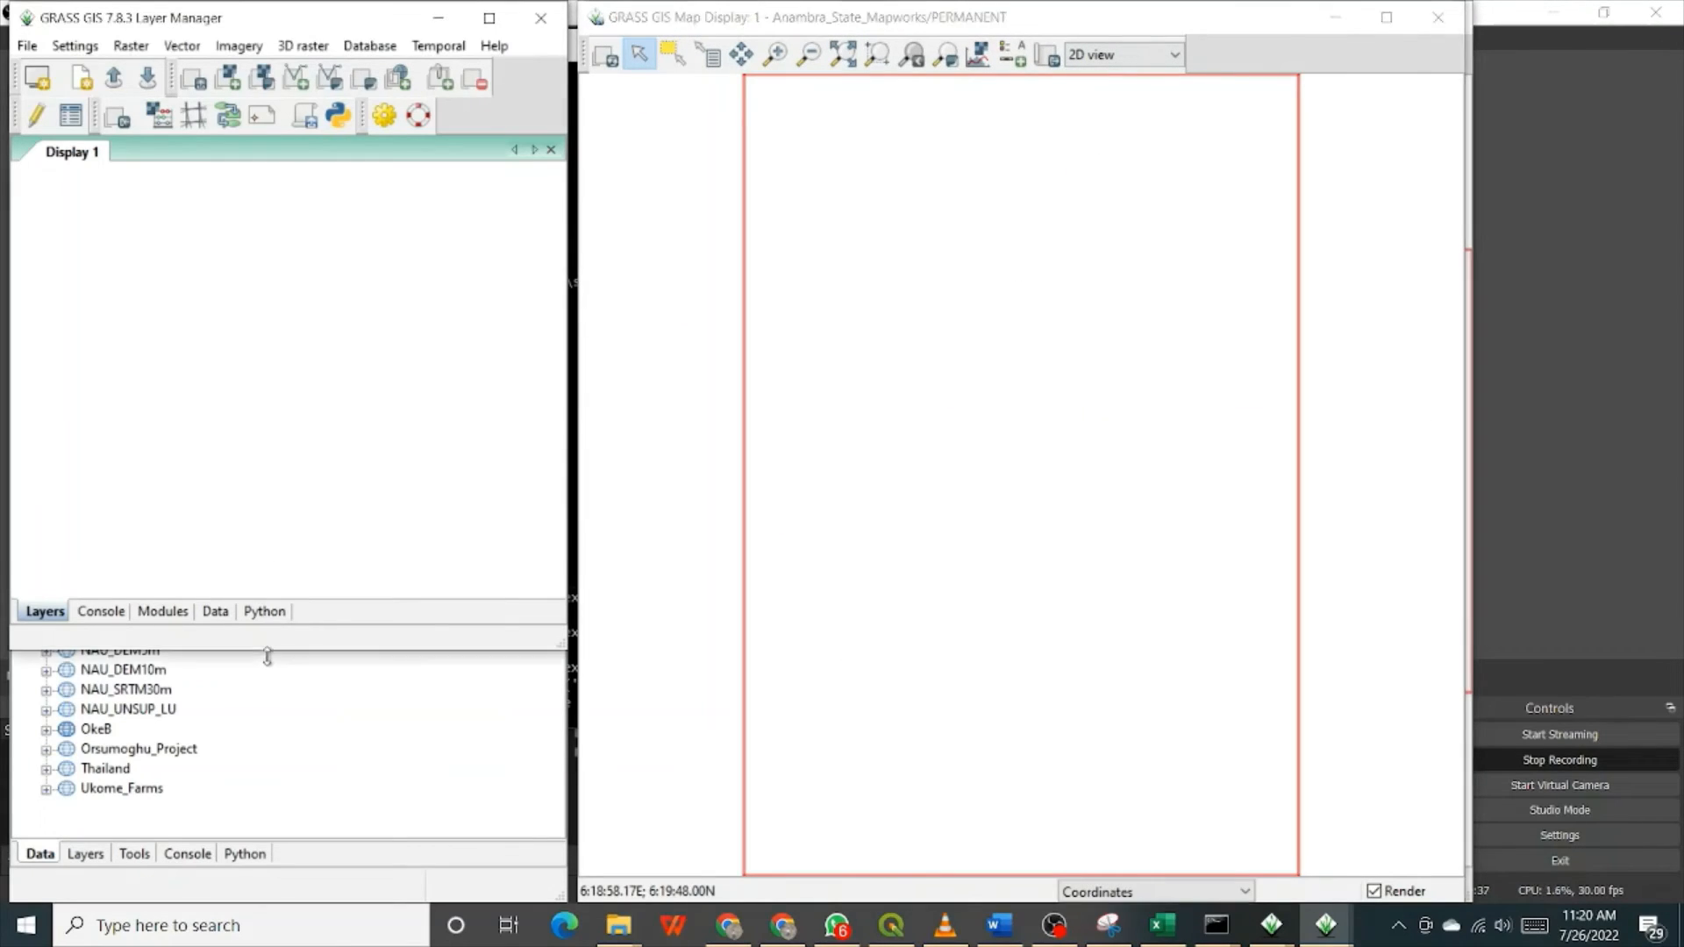
left_click_drag(267, 657, 233, 899)
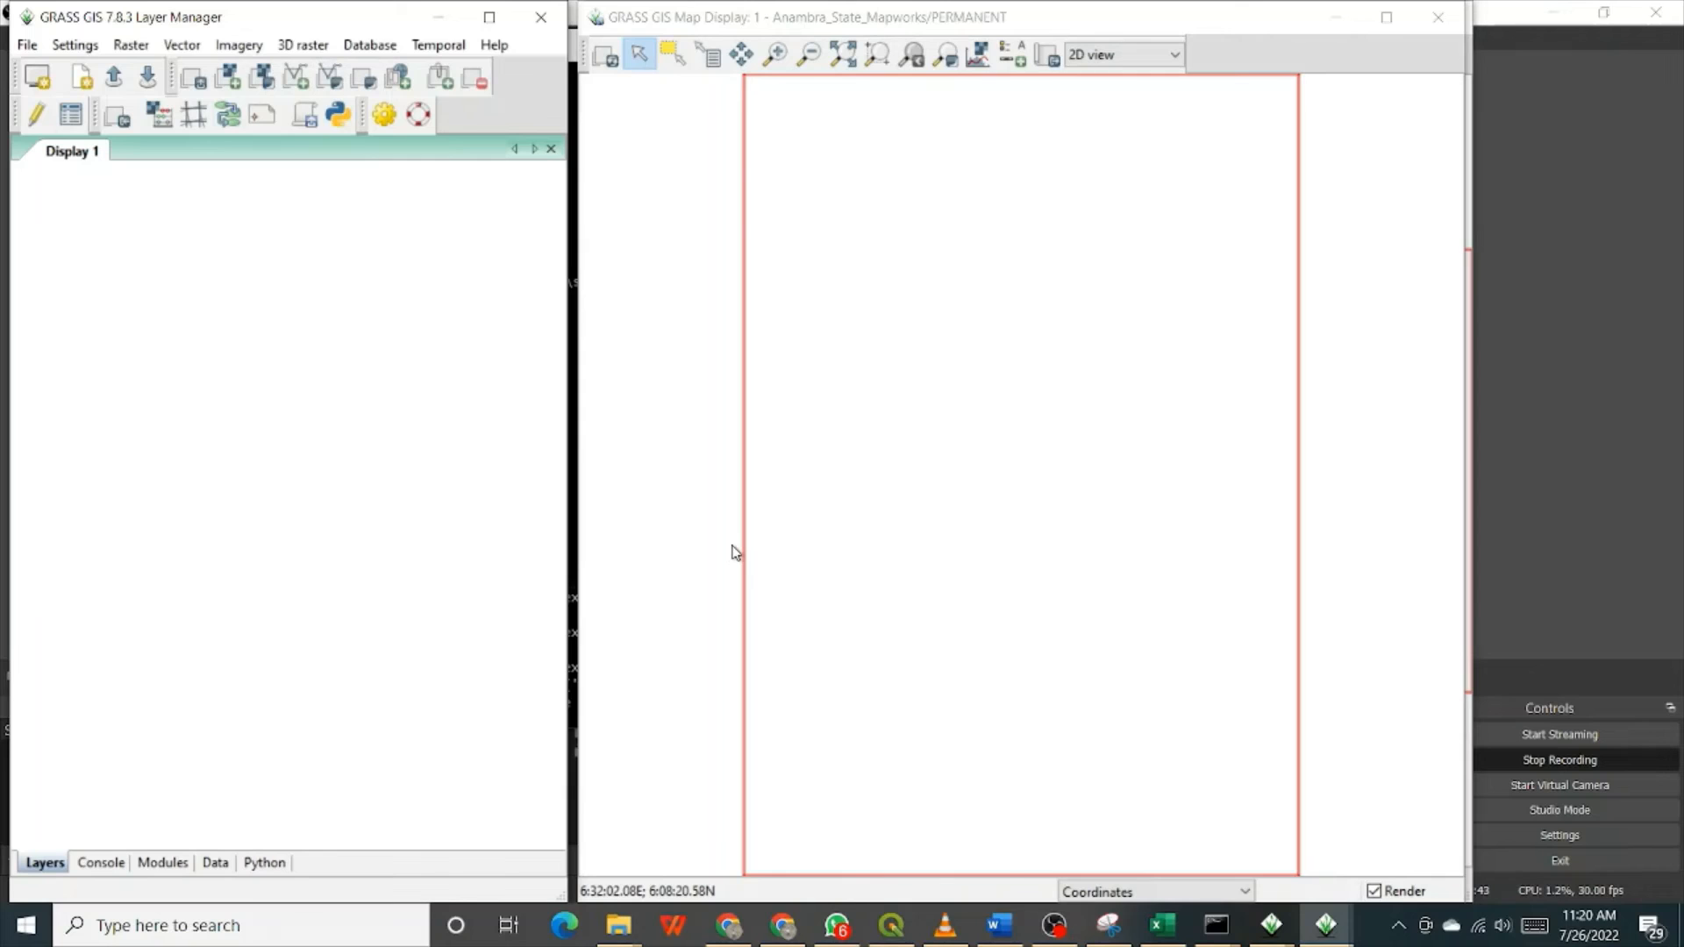
- Move the new session's Layer Manager beside the demolocation window to compare the two interfaces, and stretch it to full screen height
left_click_drag(163, 17, 694, 95)
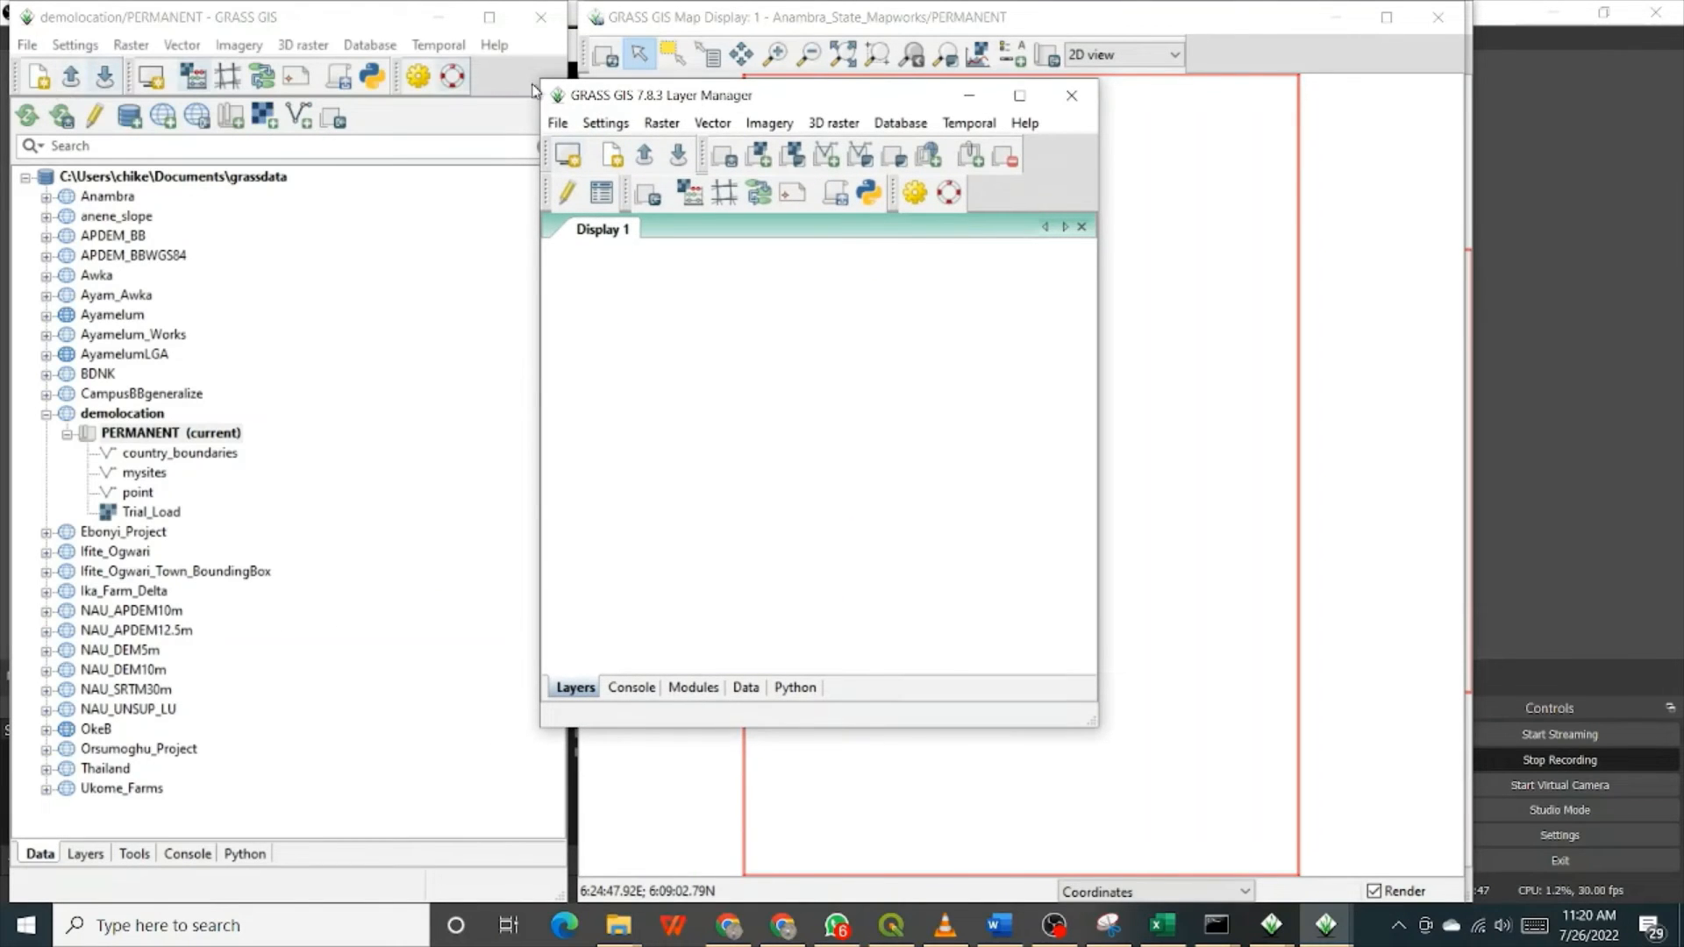
left_click(557, 124)
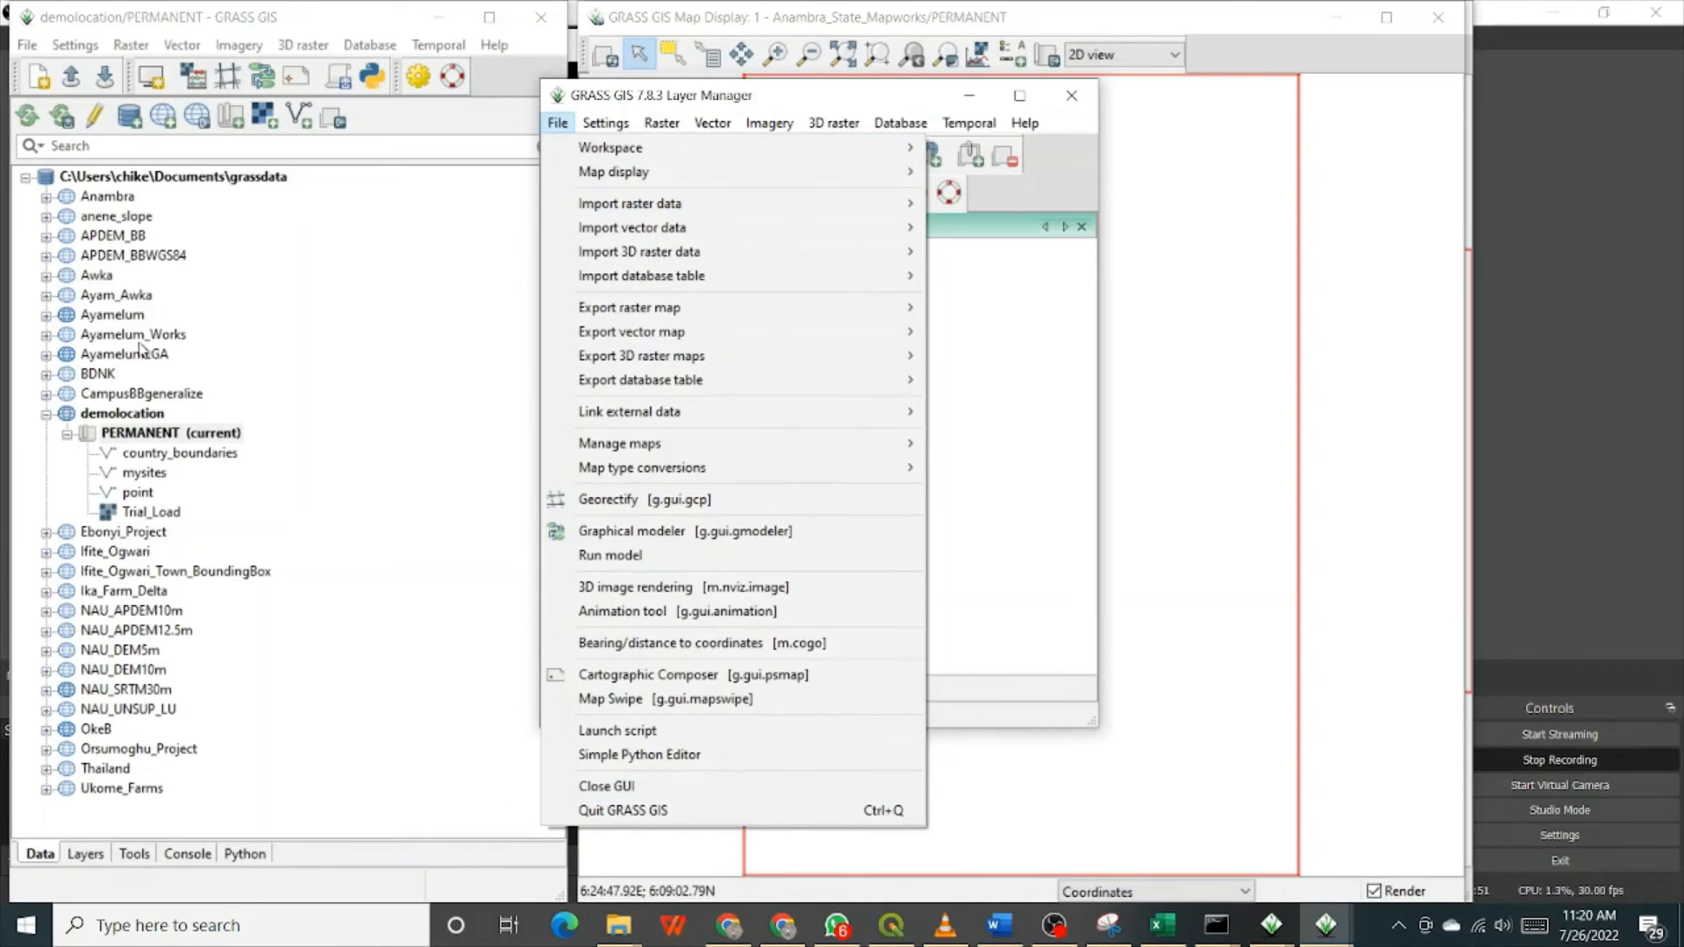
left_click(33, 48)
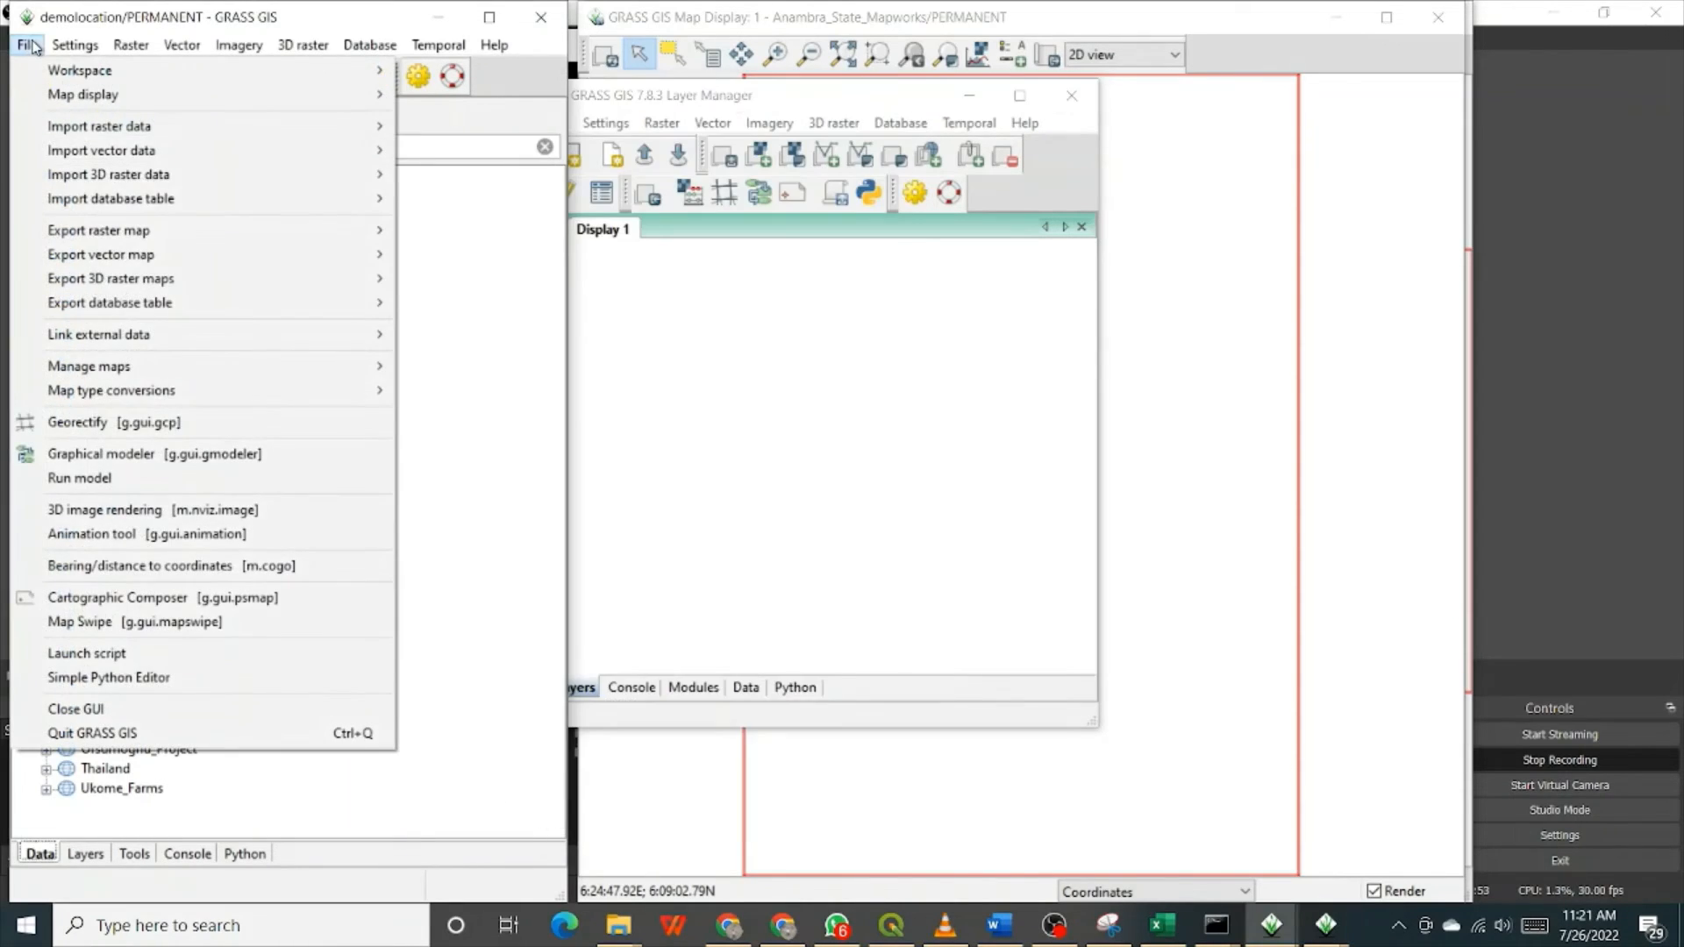
mouse_move(85, 50)
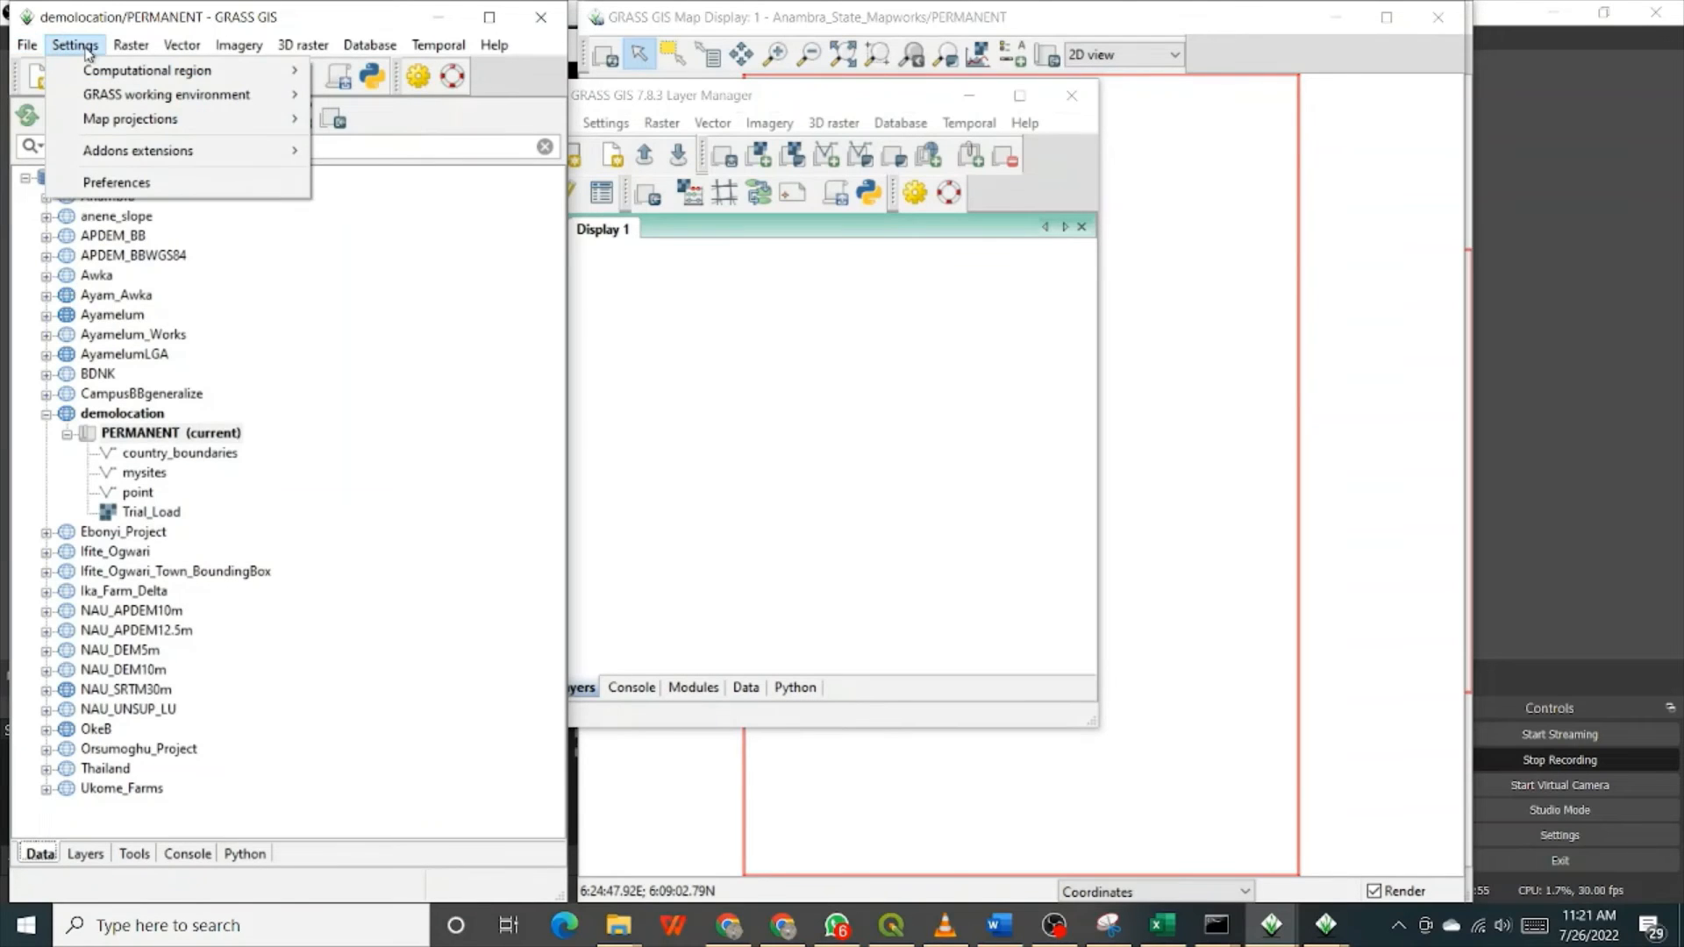
left_click(612, 132)
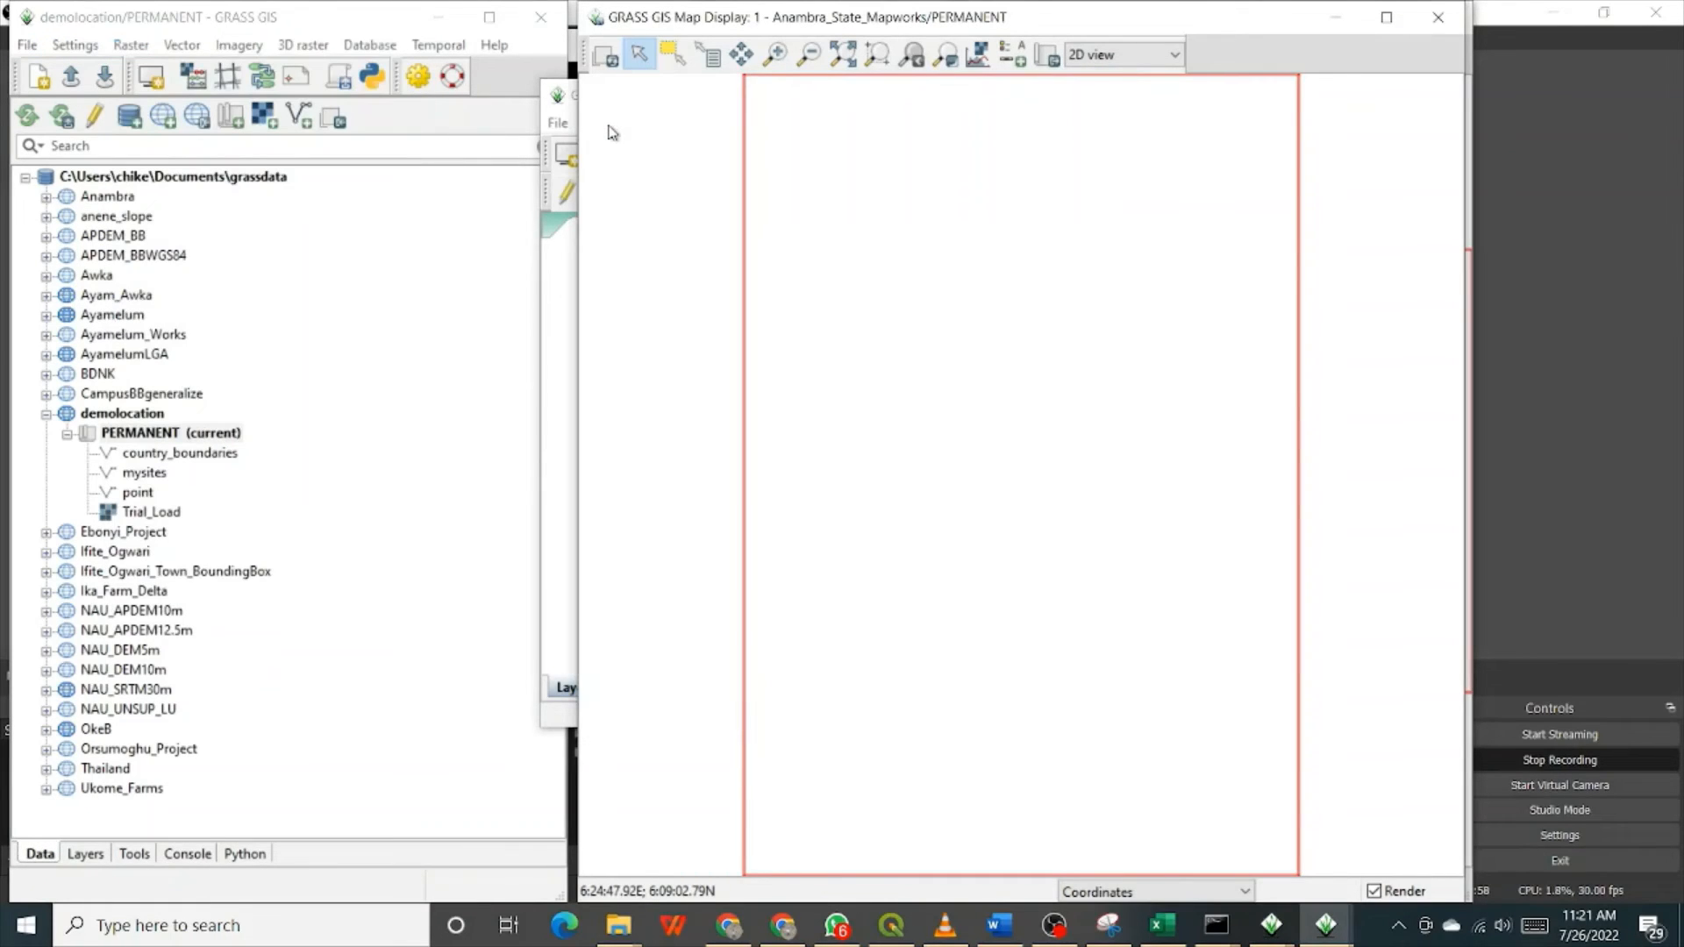
left_click(559, 115)
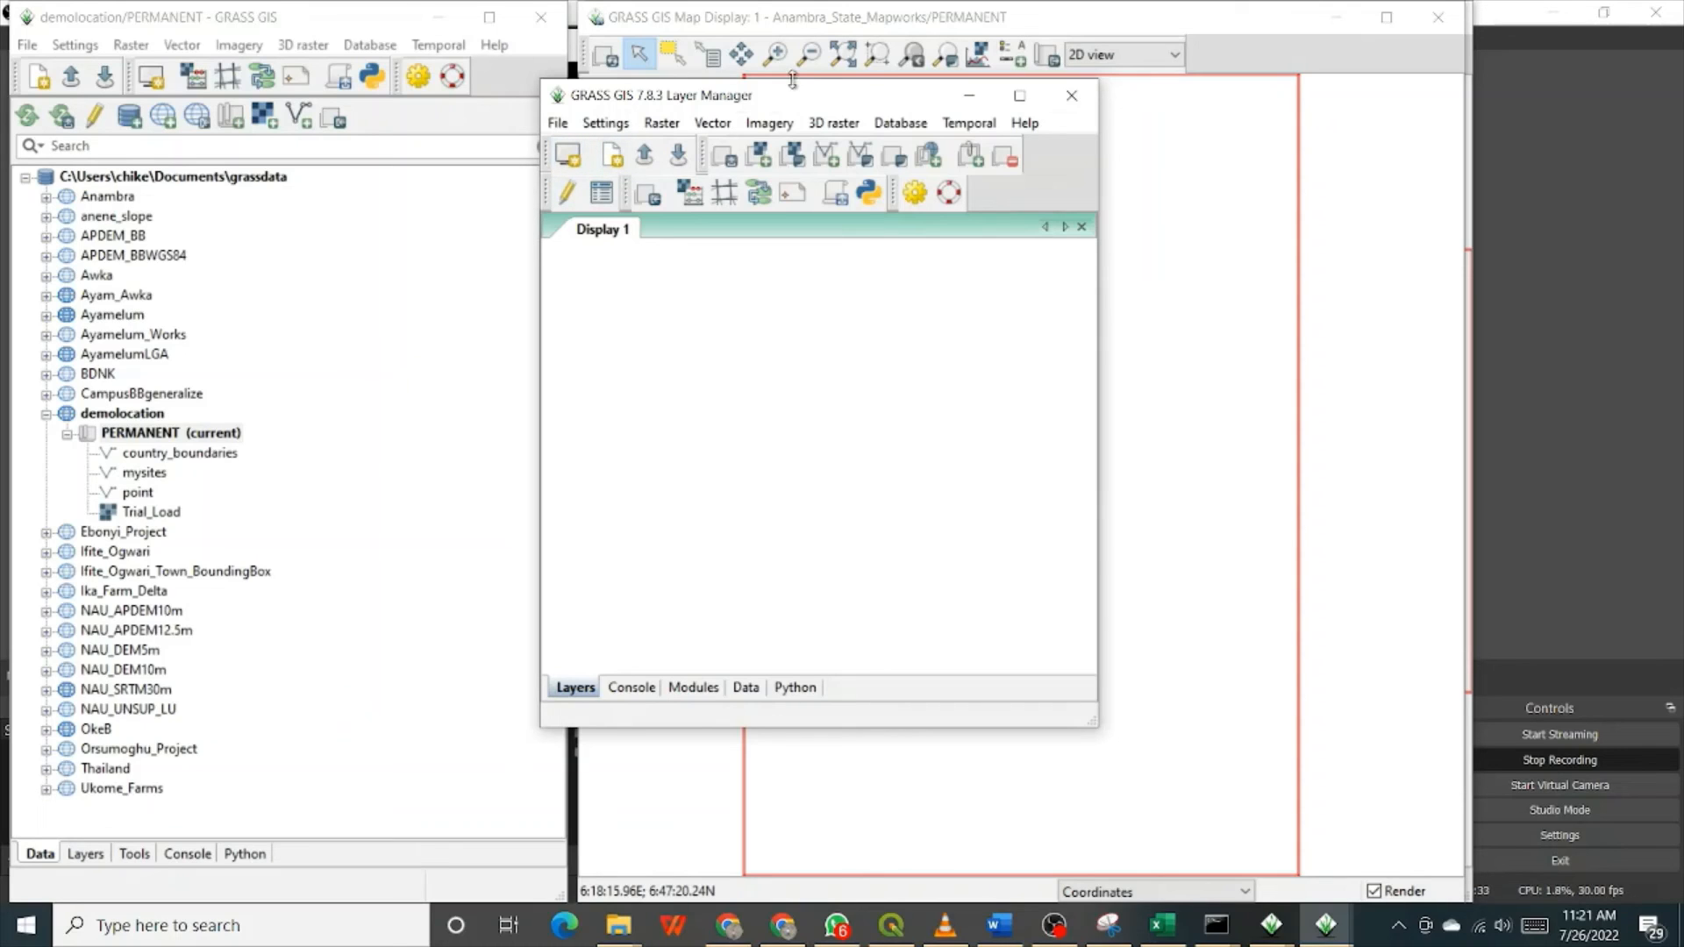
left_click_drag(792, 79, 807, 22)
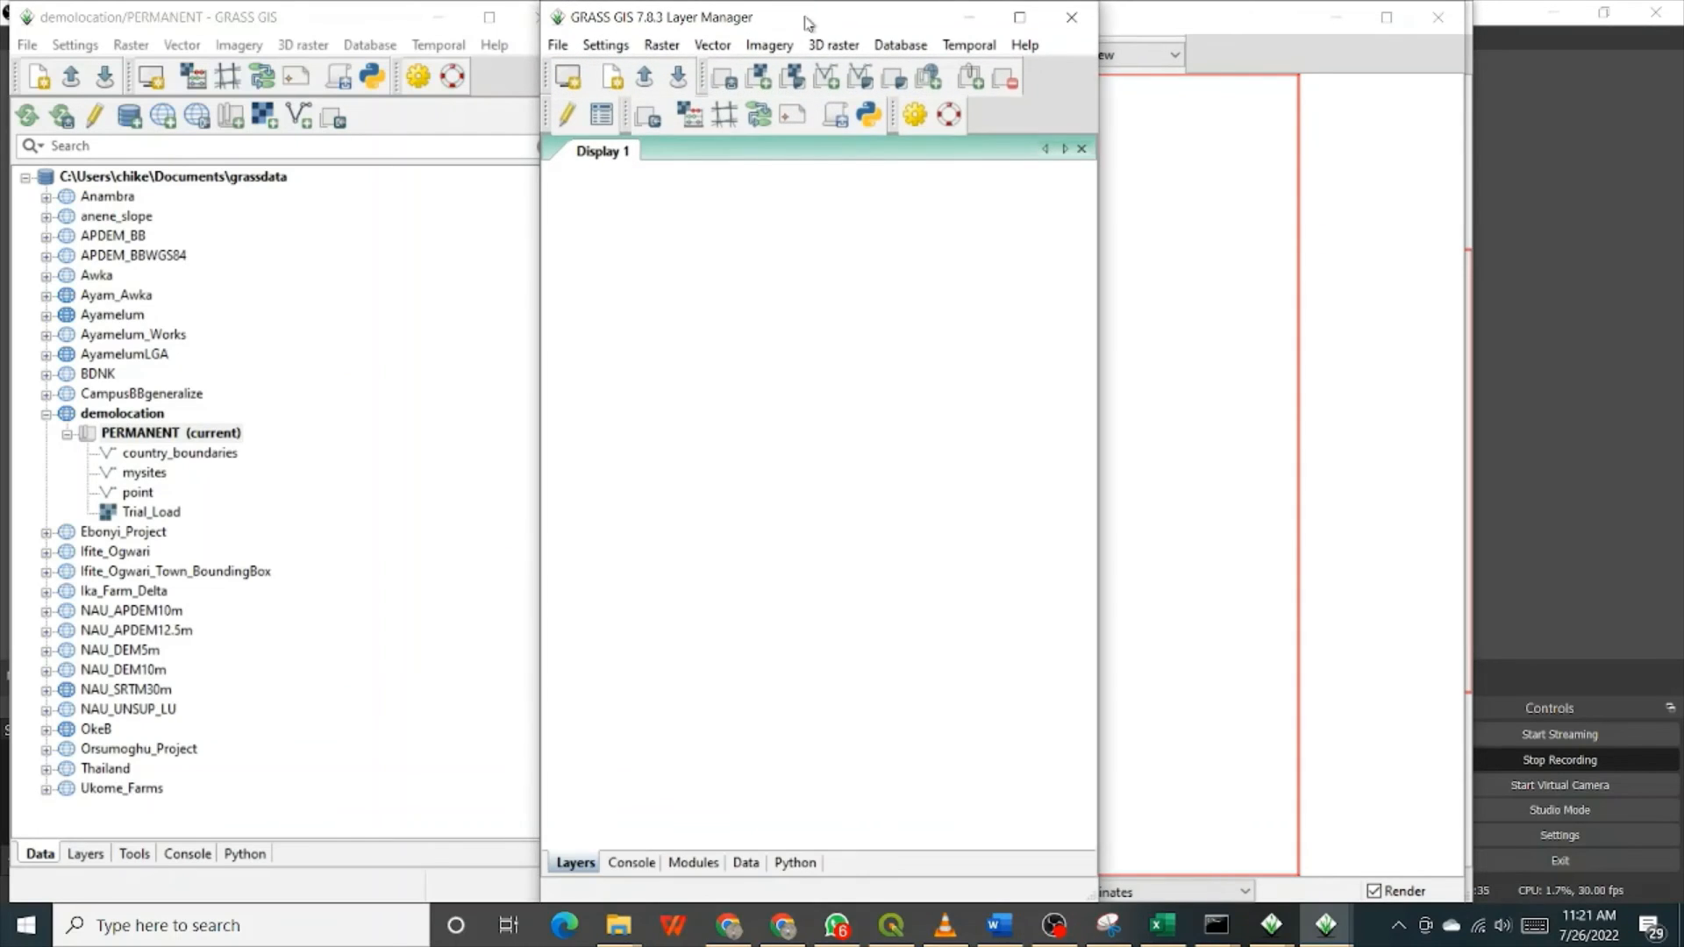